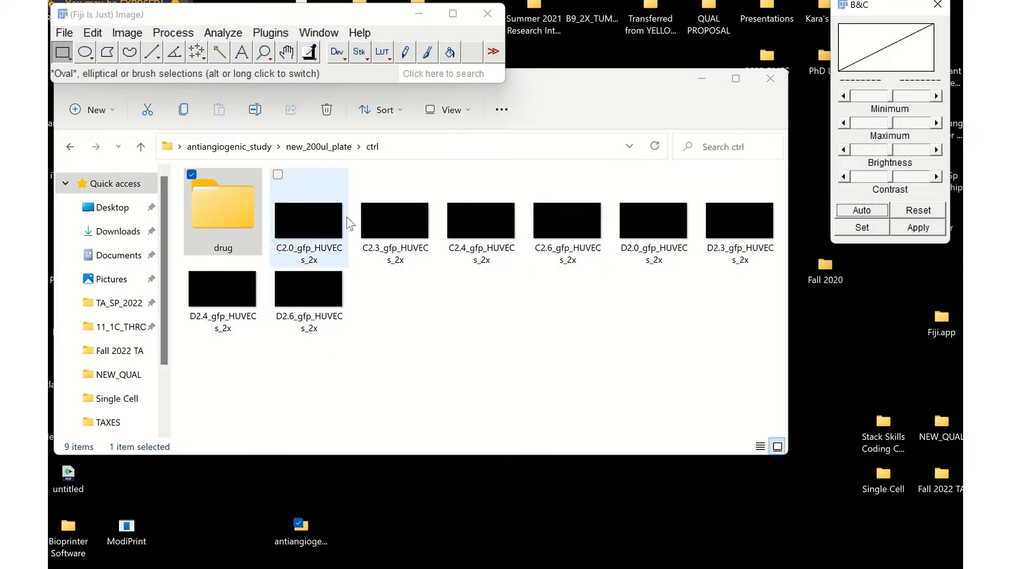
# Step: Open the C2.0_gfp_HUVECs_2x image from the ctrl folder in Fiji
pyautogui.click(313, 211)
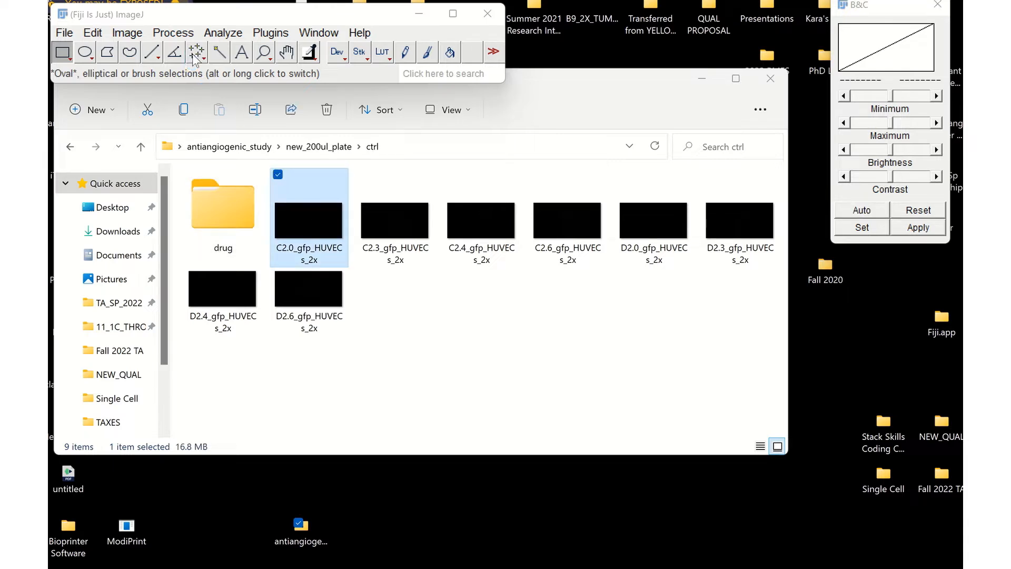
pyautogui.moveTo(313, 211); pyautogui.dragTo(196, 59)
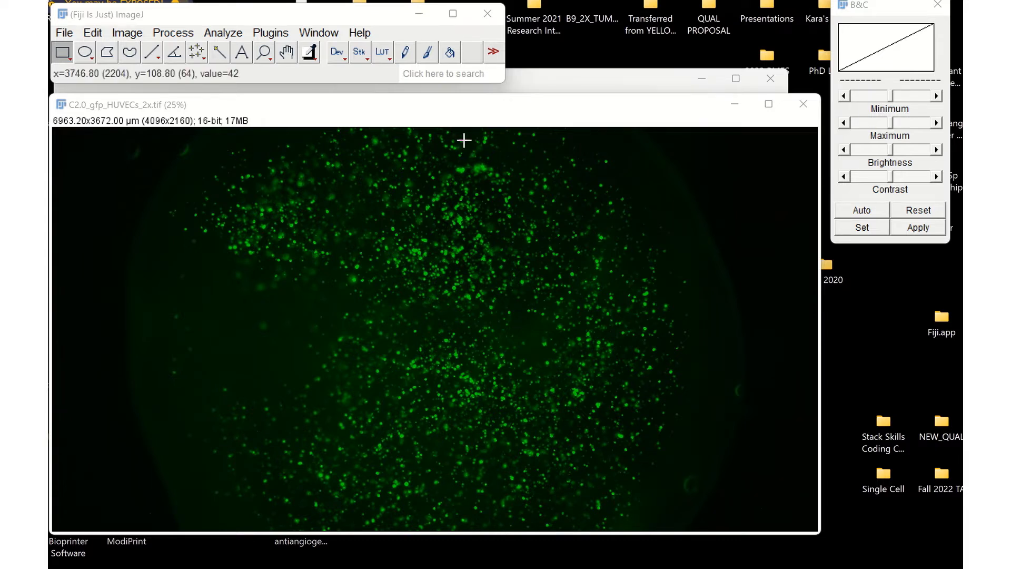
pyautogui.press('XF86MonBrightnessUp')
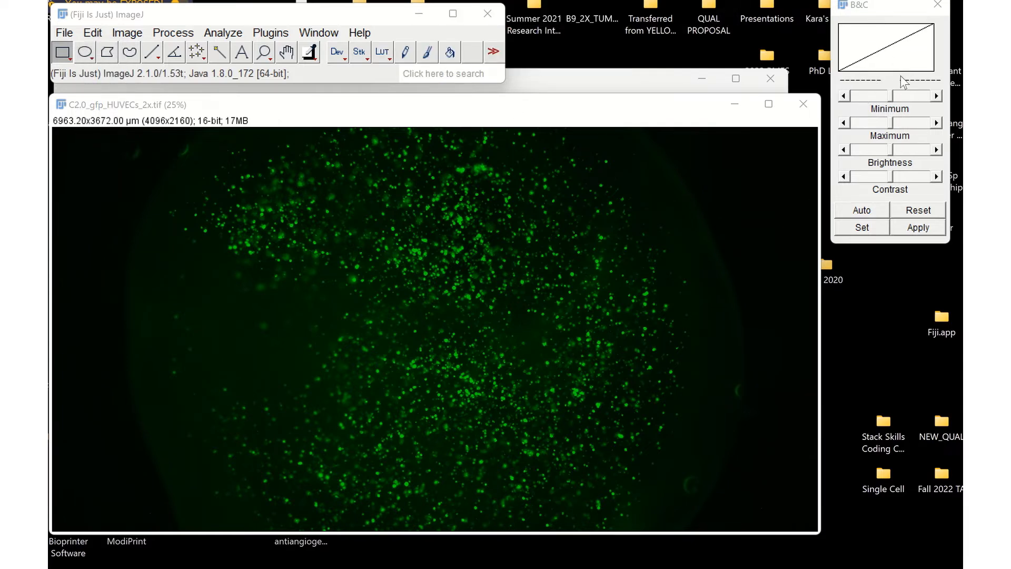
# Step: Apply automatic brightness and contrast adjustment to the C2.0_gfp_HUVECs_2x image several times in a row
pyautogui.click(876, 213)
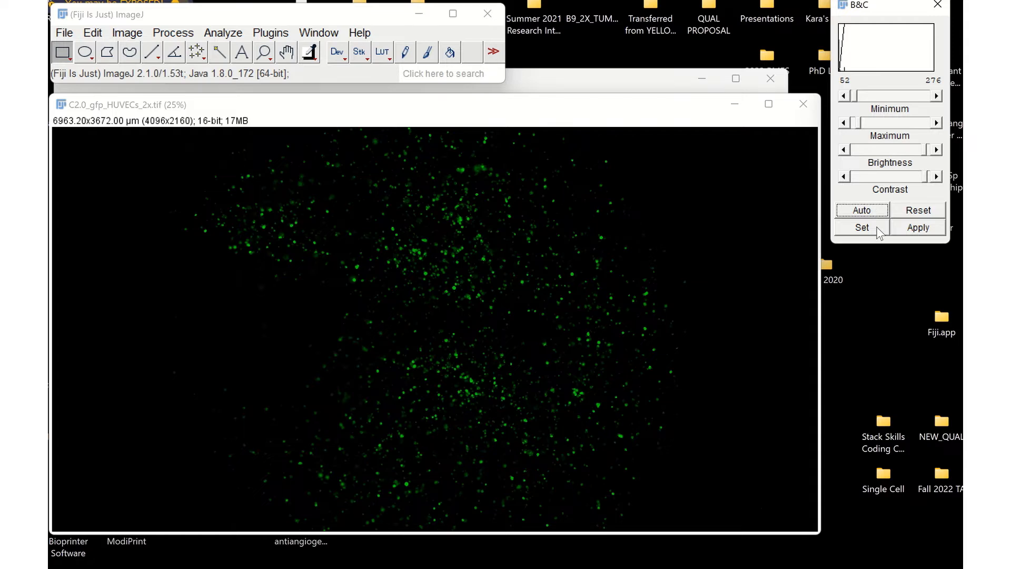
pyautogui.press('XF86MonBrightnessUp')
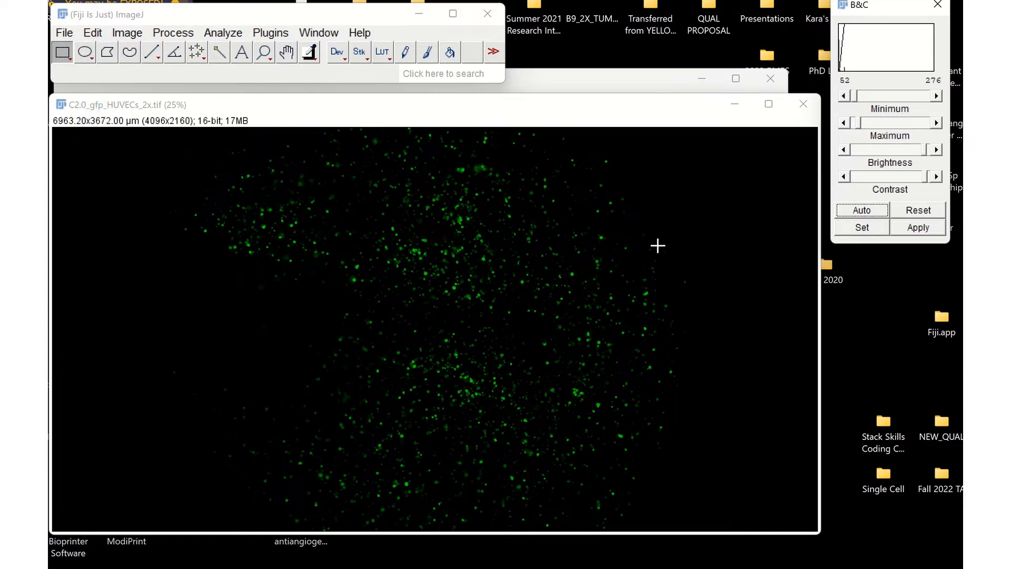
pyautogui.click(855, 214)
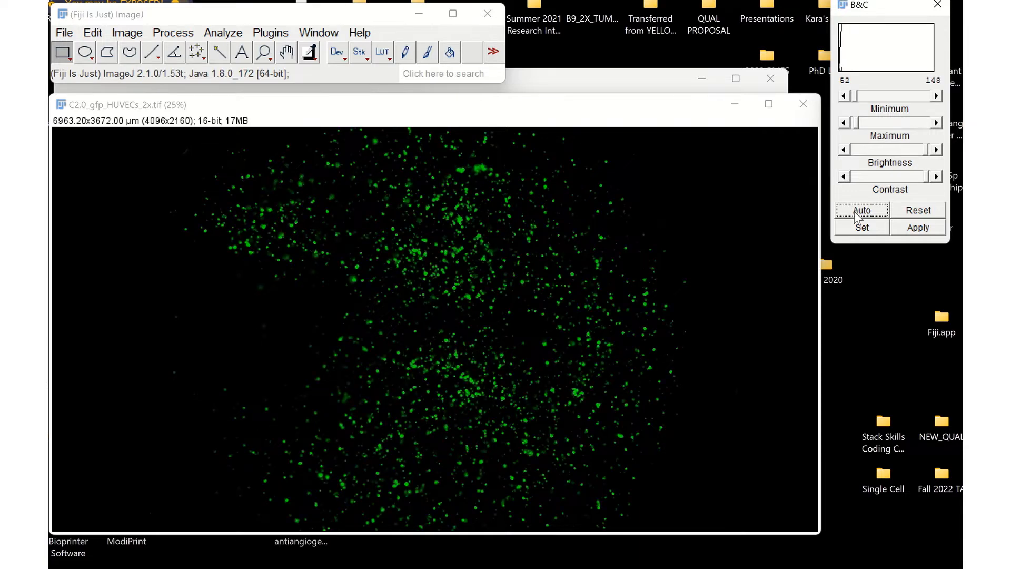
pyautogui.click(855, 213)
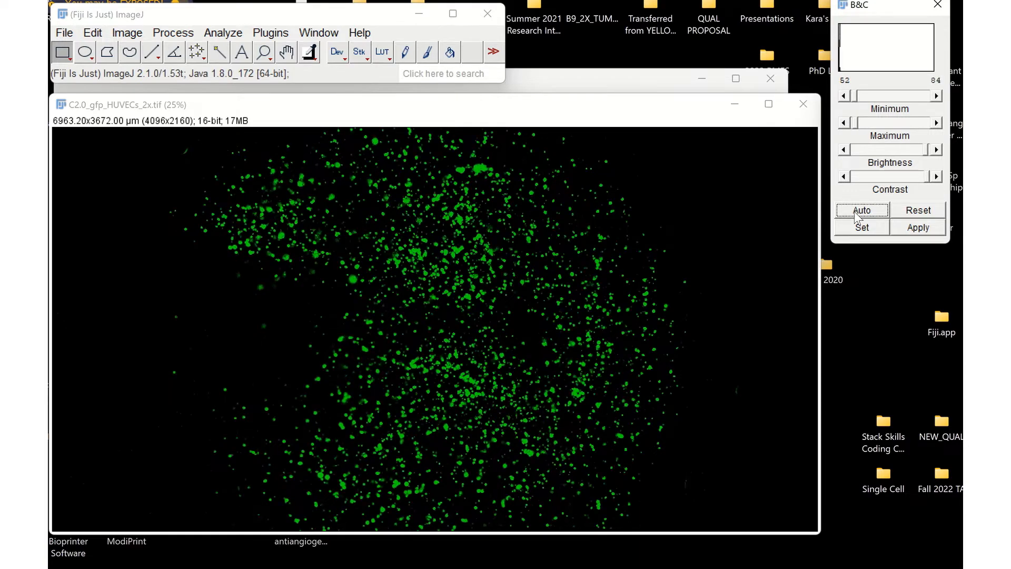
pyautogui.click(855, 214)
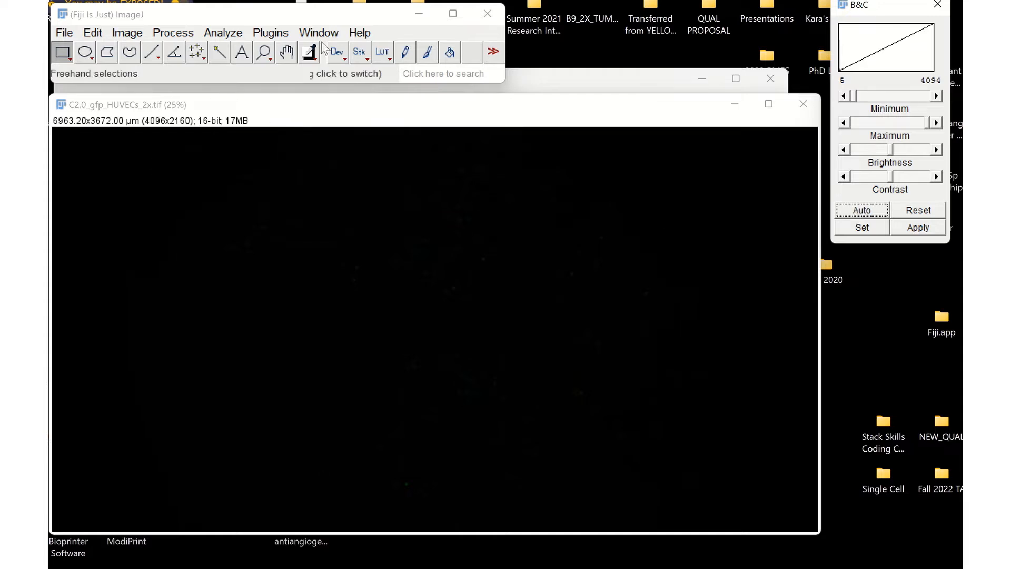
pyautogui.moveTo(506, 2)
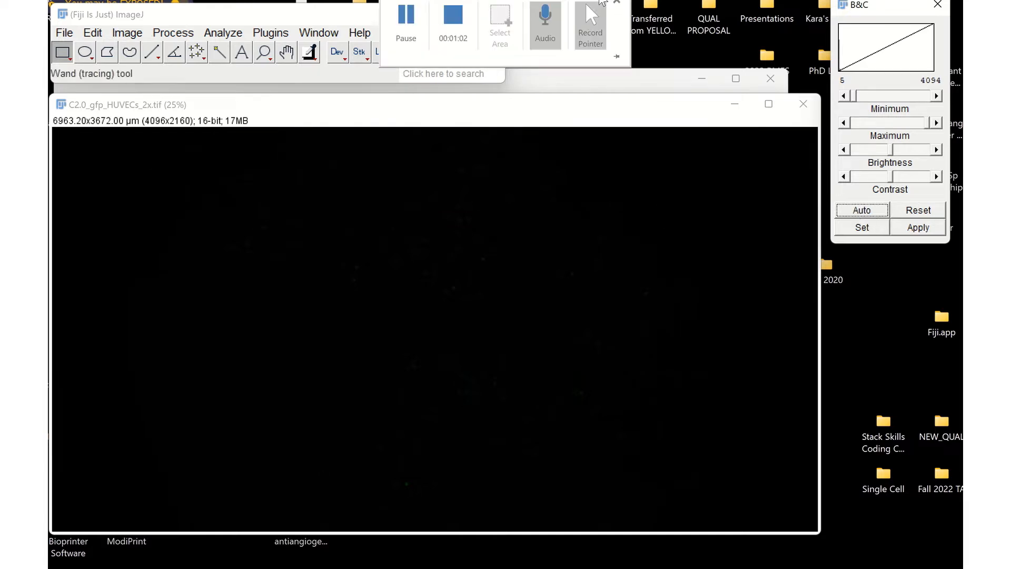
pyautogui.click(406, 22)
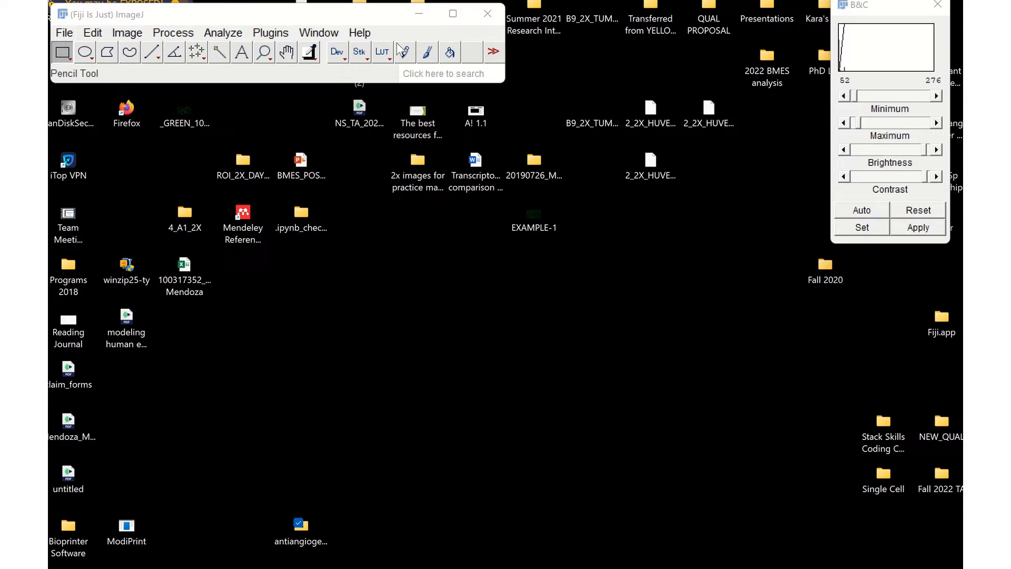
# Step: Open the macro Recorder
pyautogui.click(271, 33)
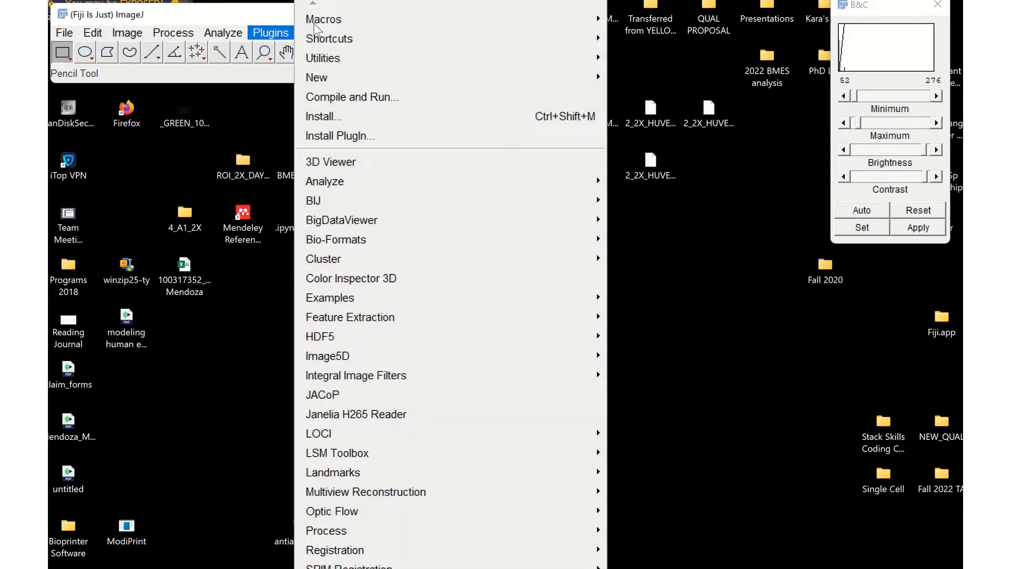
pyautogui.moveTo(338, 16)
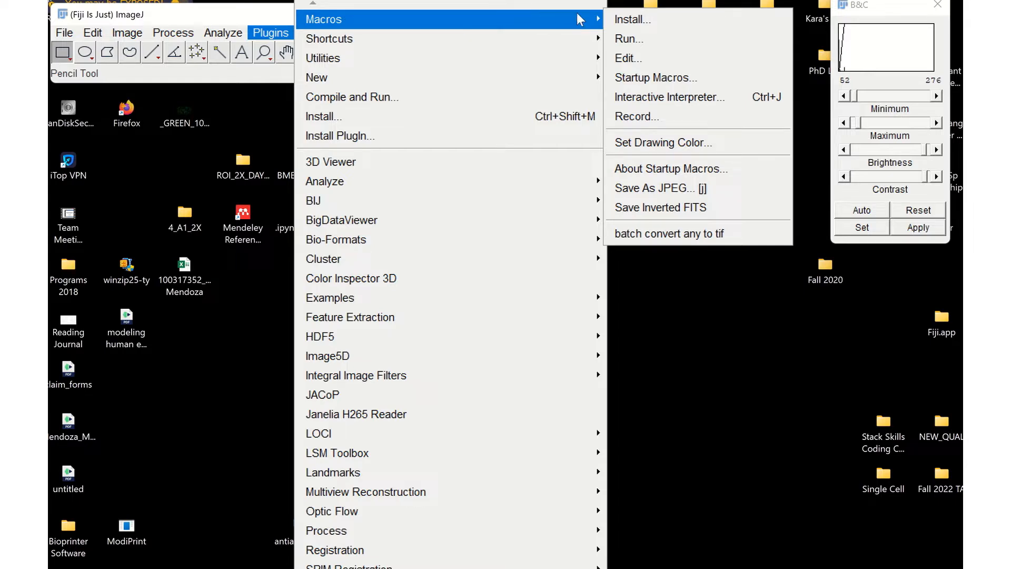
pyautogui.click(643, 115)
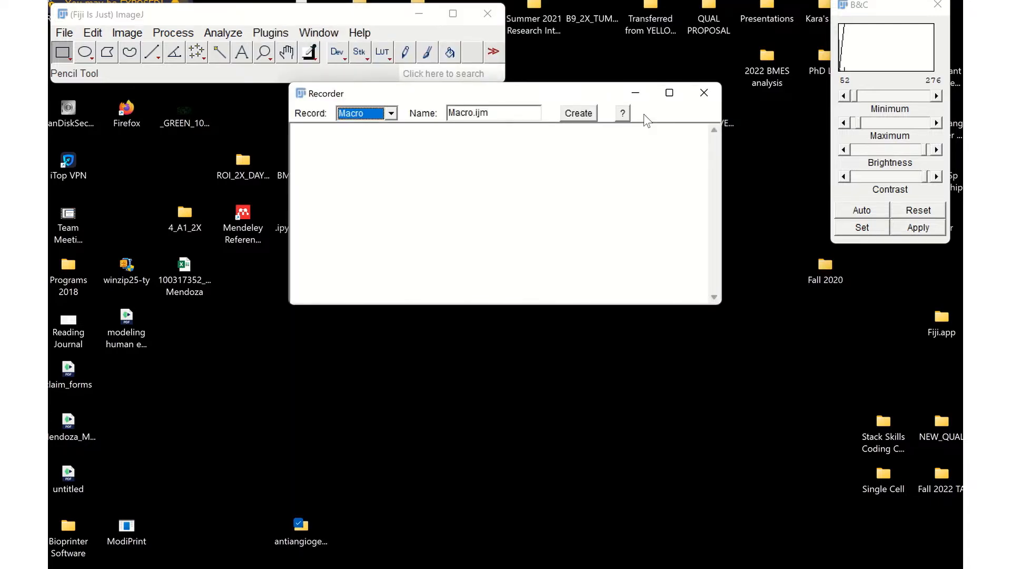
pyautogui.moveTo(515, 2)
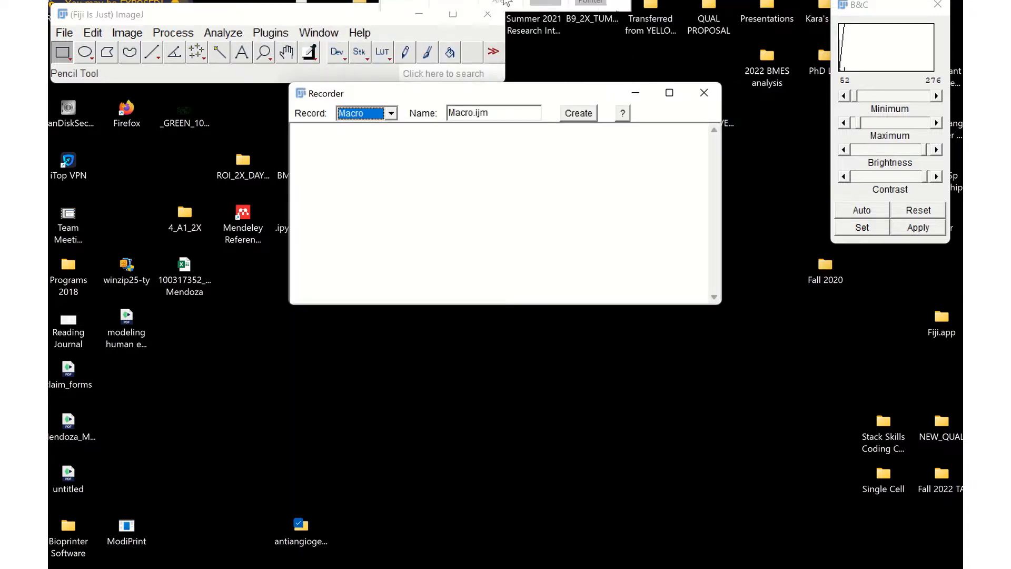
pyautogui.click(415, 23)
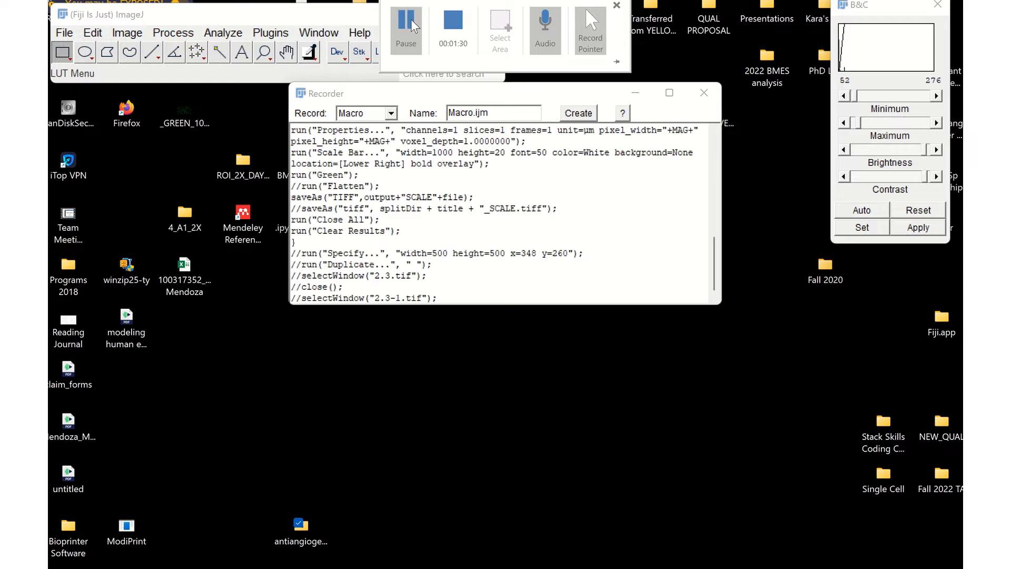
# Step: Name the macro in the Recorder FLDR_SCALE.ijm and create it as an editable script
pyautogui.click(473, 113)
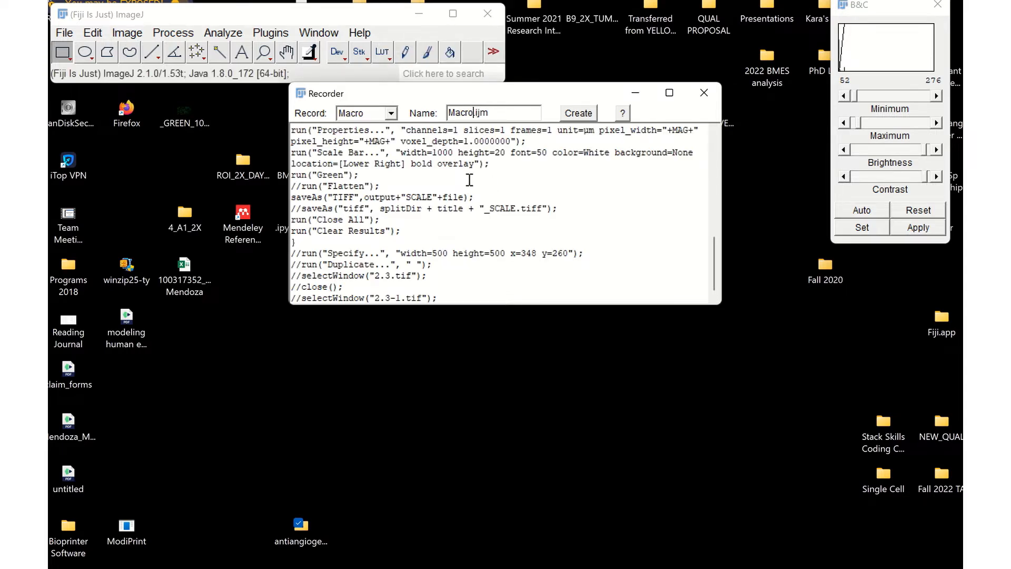
pyautogui.press('BackSpace')
pyautogui.press('BackSpace')
pyautogui.press('BackSpace')
pyautogui.press('BackSpace')
pyautogui.press('BackSpace')
pyautogui.write('a')
pyautogui.press('BackSpace')
pyautogui.write('A')
pyautogui.write('UTOMA')
pyautogui.press('BackSpace')
pyautogui.press('BackSpace')
pyautogui.press('BackSpace')
pyautogui.press('BackSpace')
pyautogui.press('BackSpace')
pyautogui.press('BackSpace')
pyautogui.write('FLDR_SCALE_')
pyautogui.press('BackSpace')
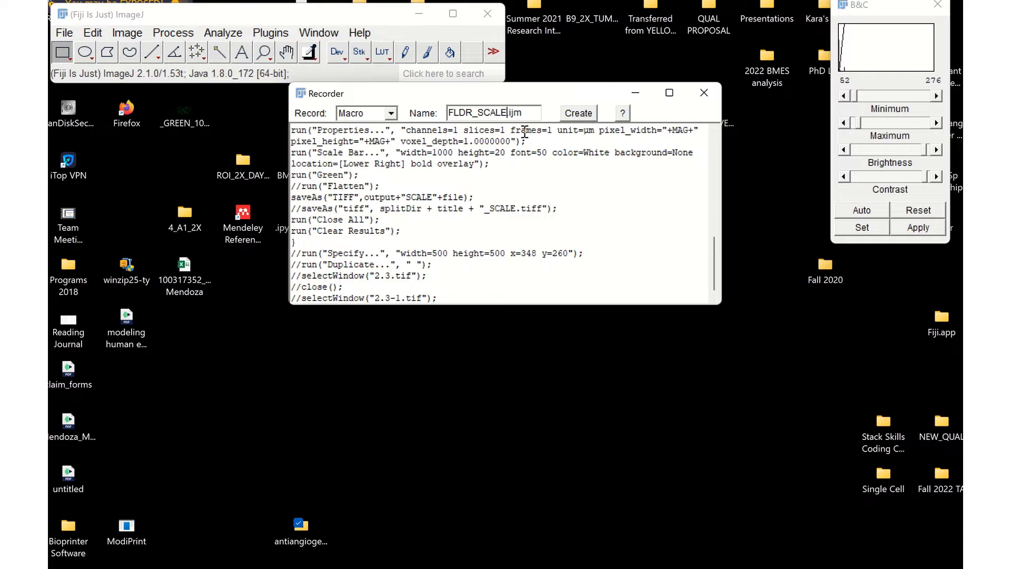
pyautogui.click(570, 117)
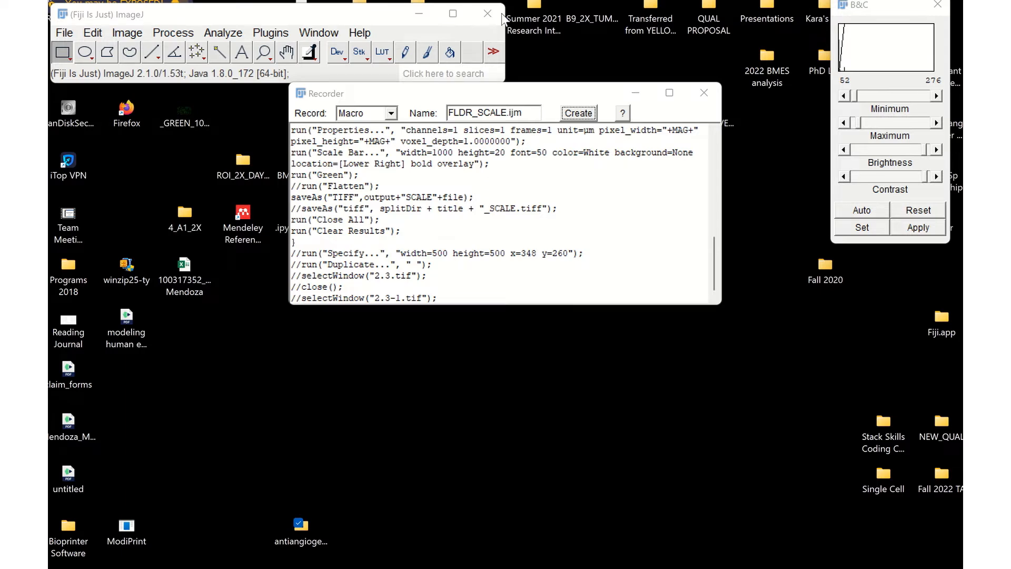
pyautogui.moveTo(485, 3)
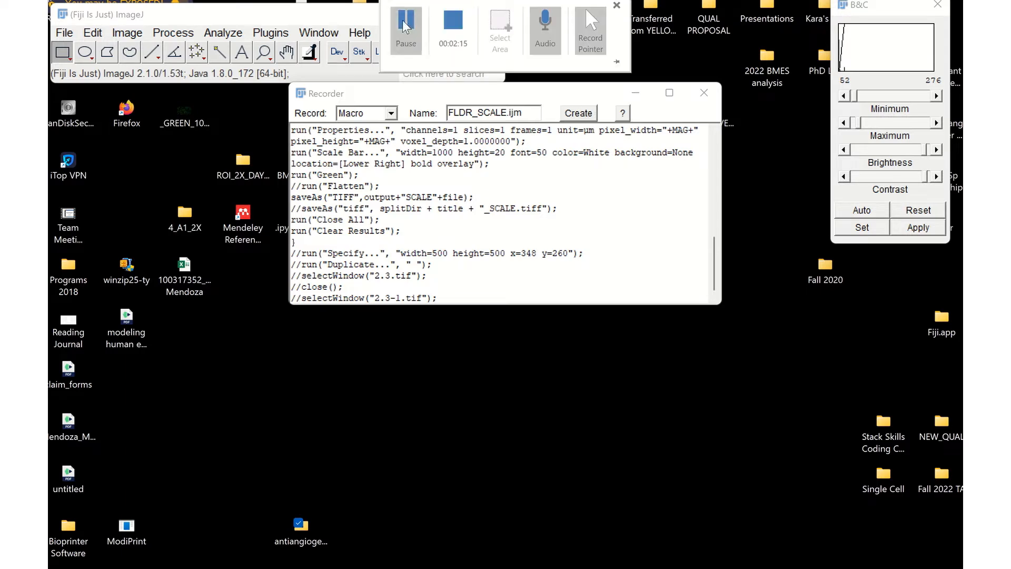
pyautogui.click(71, 34)
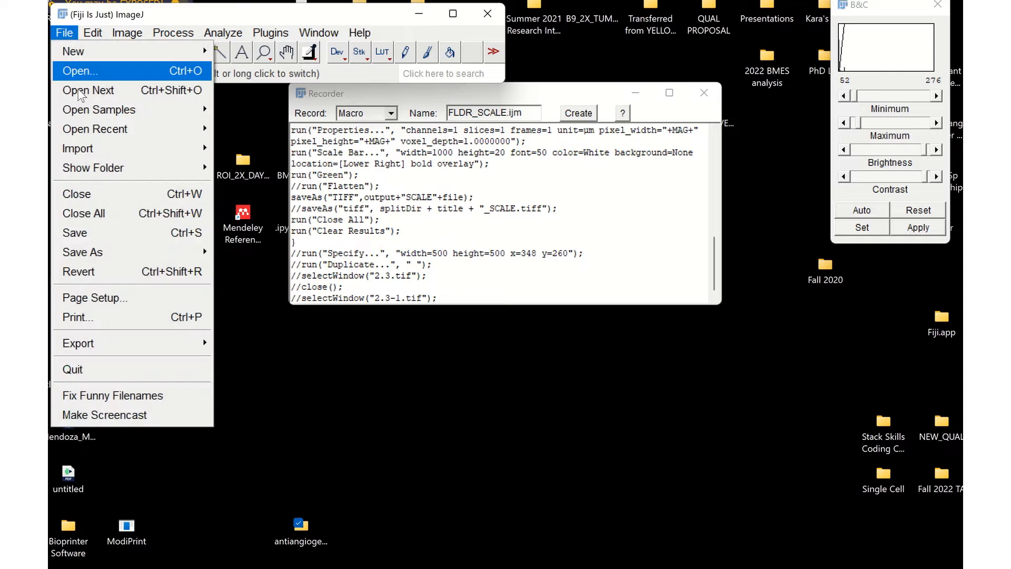
pyautogui.moveTo(100, 254)
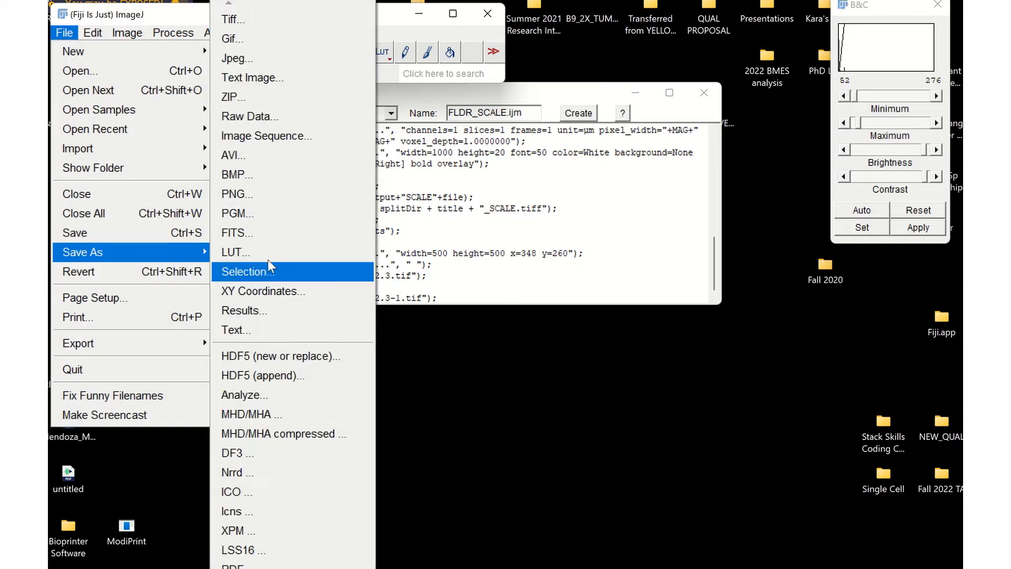
pyautogui.click(452, 378)
pyautogui.moveTo(406, 22)
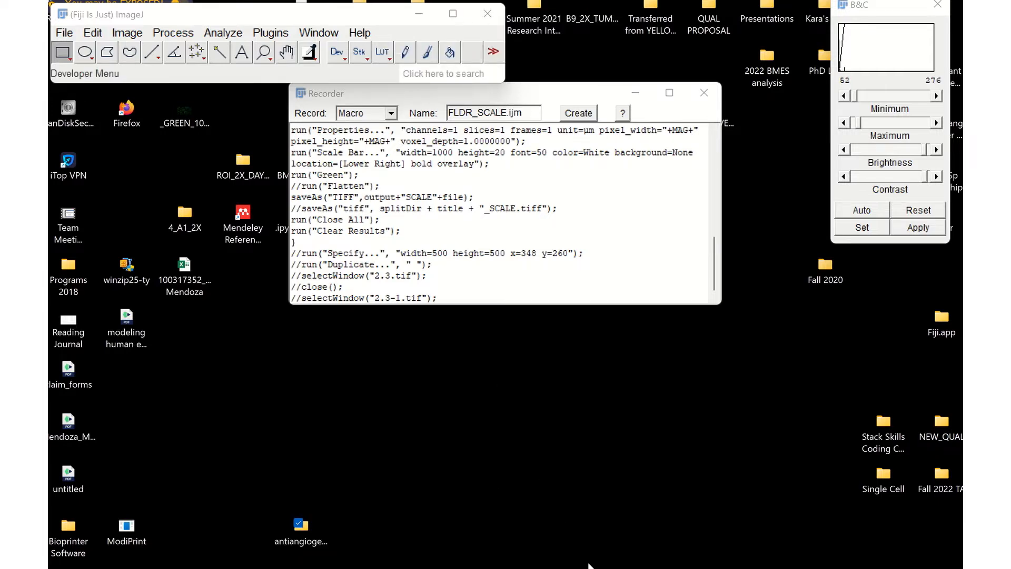
# Step: Bring the FLDR_SCALE script editor to the front and set its language to IJ1 Macro
pyautogui.moveTo(603, 568)
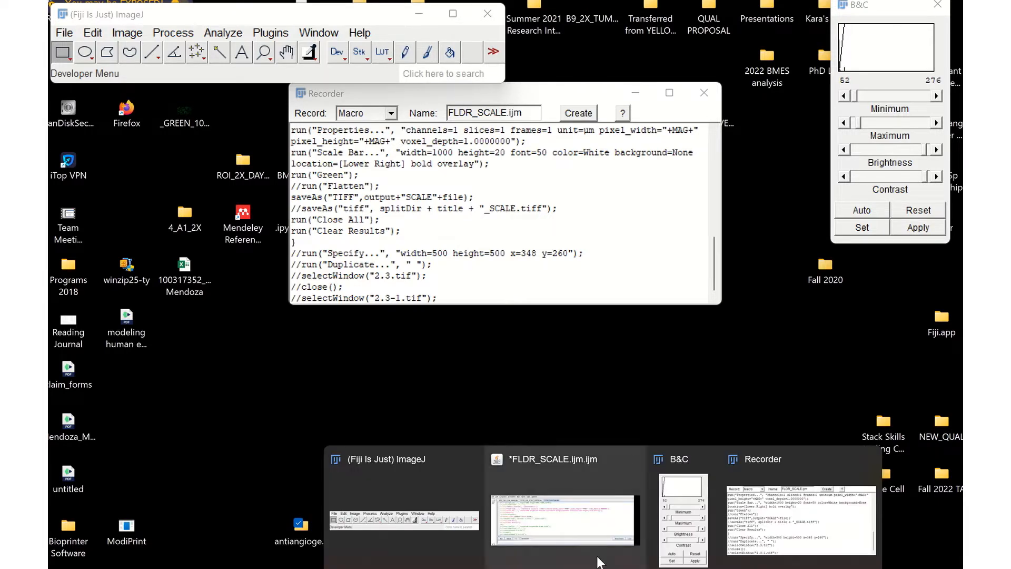
pyautogui.click(593, 524)
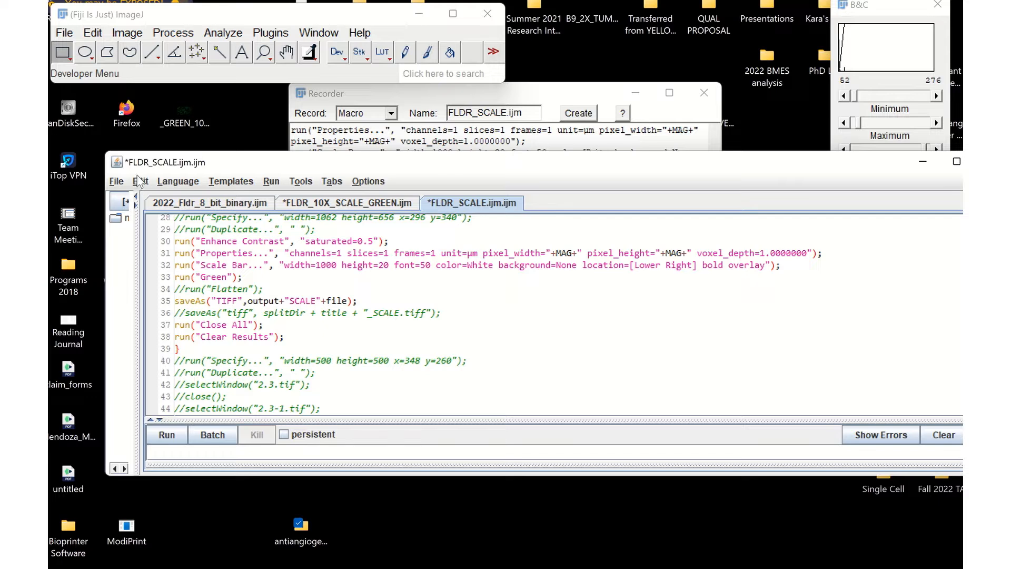
pyautogui.click(177, 181)
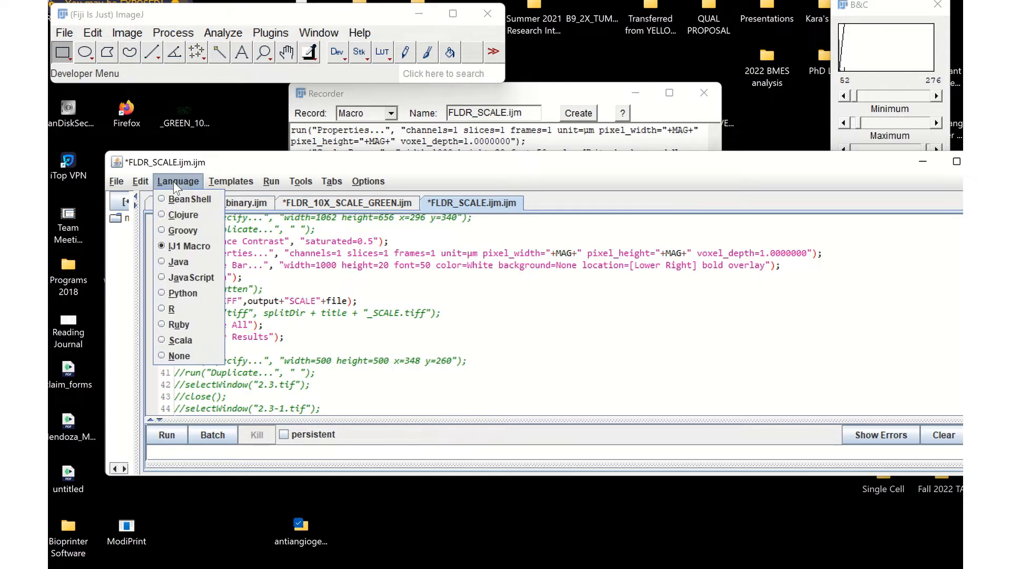
pyautogui.click(184, 249)
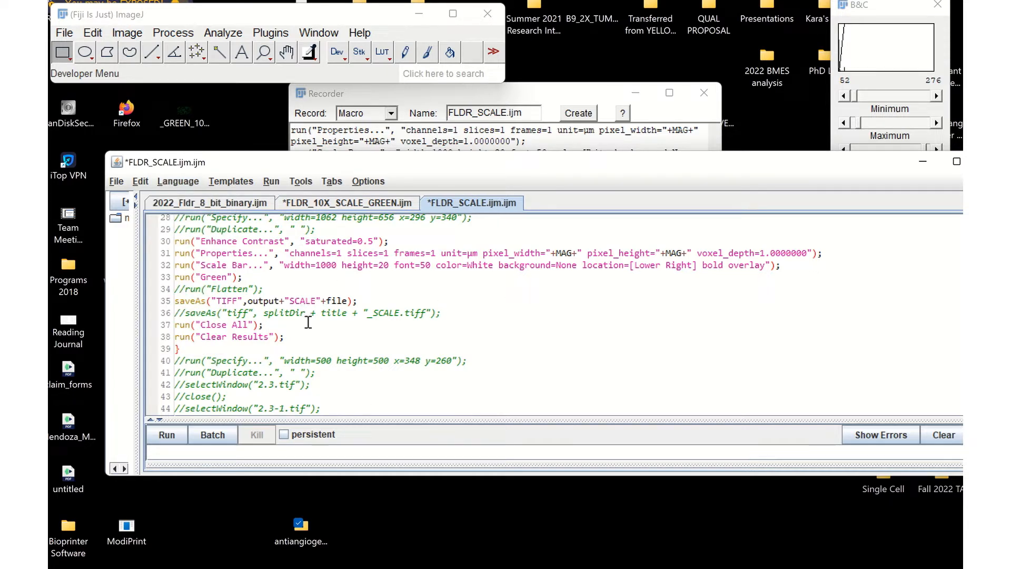
# Step: Review the FLDR_SCALE macro code, from the directory and magnification settings to the contrast, scale bar and save commands
pyautogui.scroll(14, 308, 321)
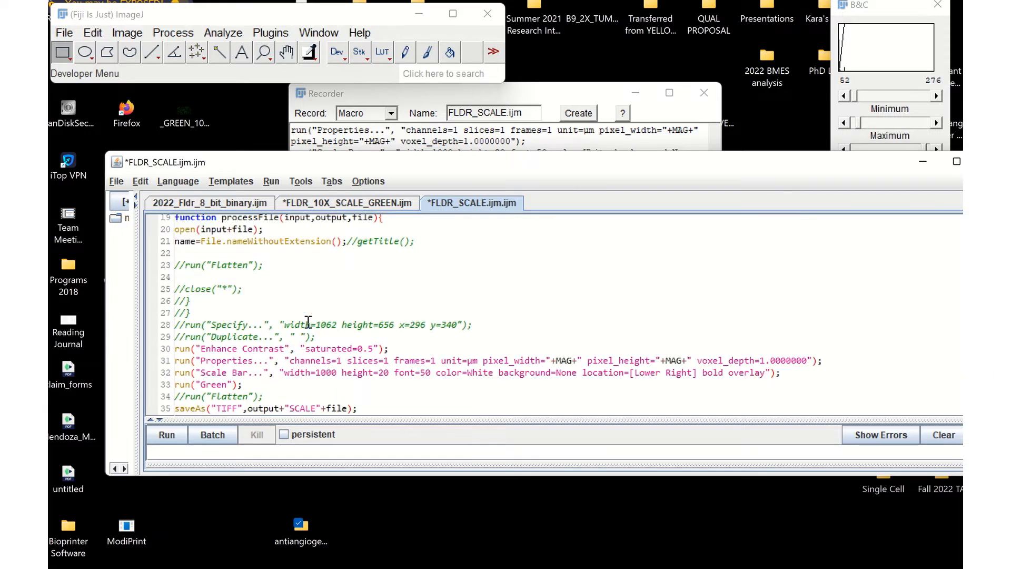
pyautogui.scroll(-9, 308, 321)
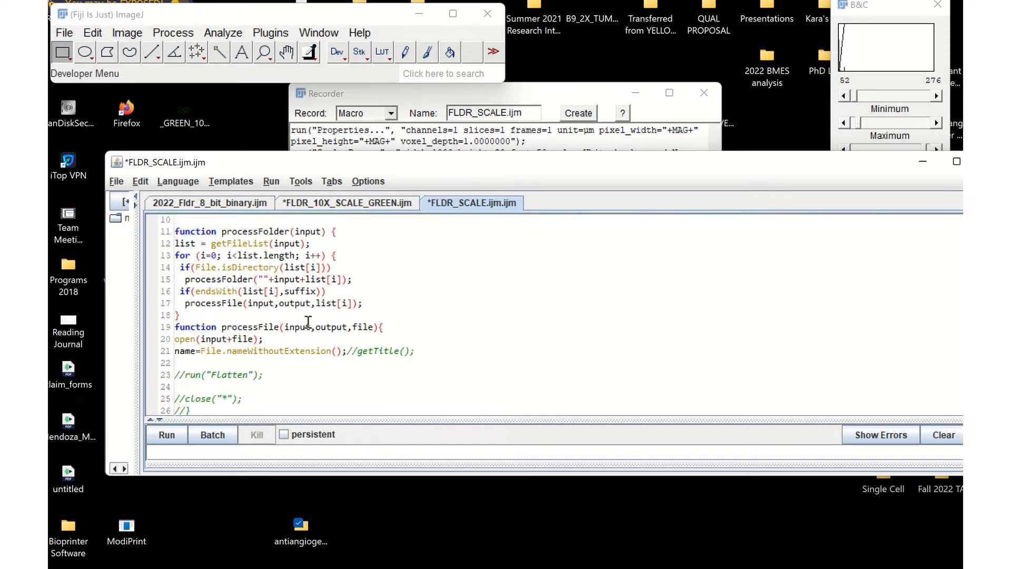
pyautogui.scroll(4, 308, 321)
pyautogui.scroll(4, 308, 321)
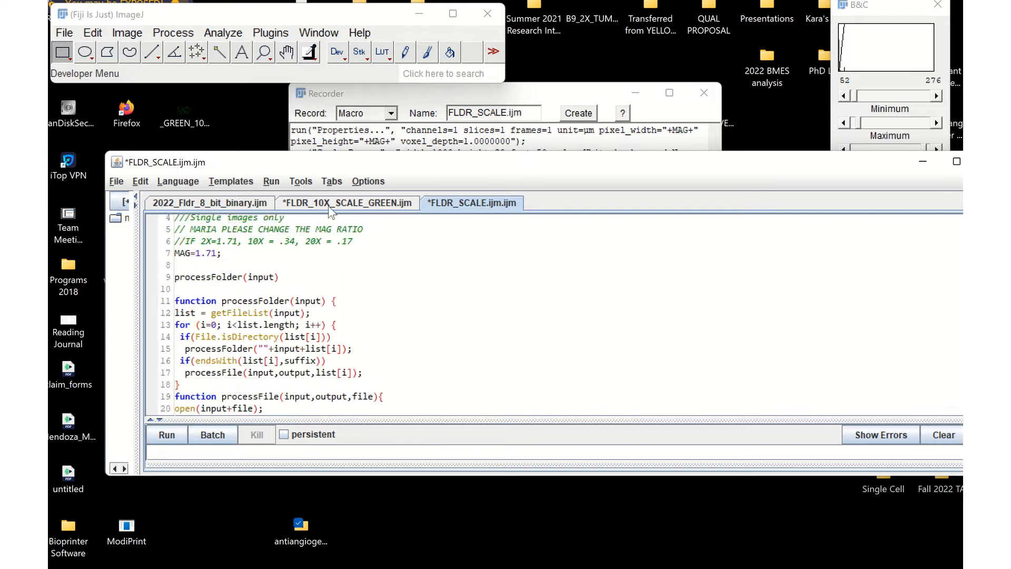
pyautogui.moveTo(519, 3)
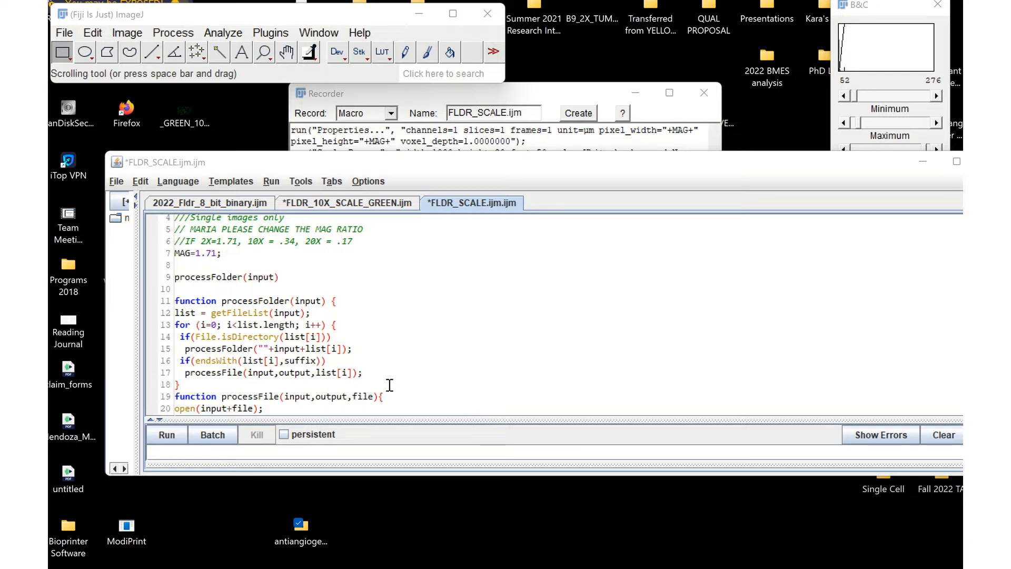
pyautogui.scroll(1, 387, 384)
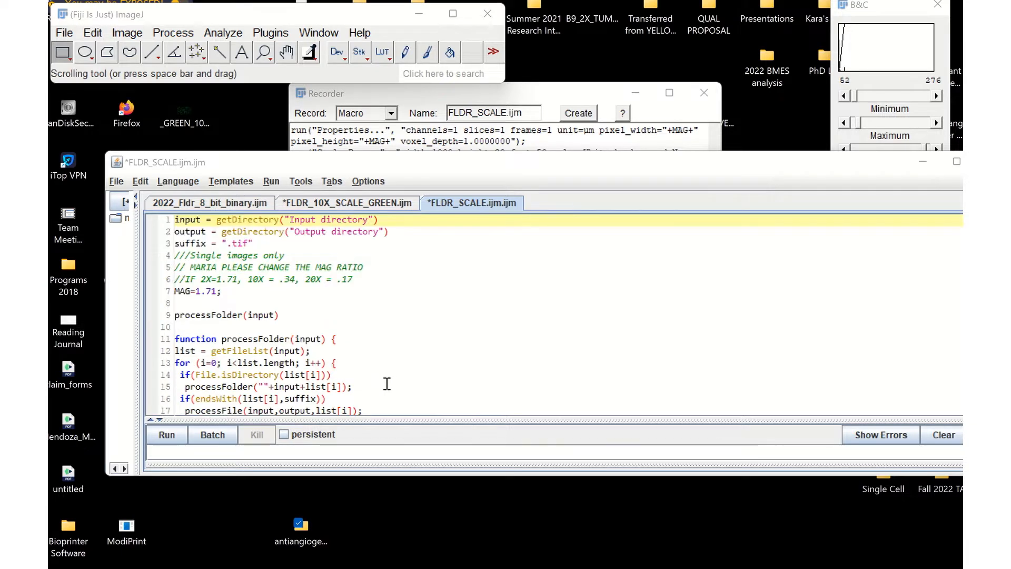
pyautogui.scroll(-9, 387, 383)
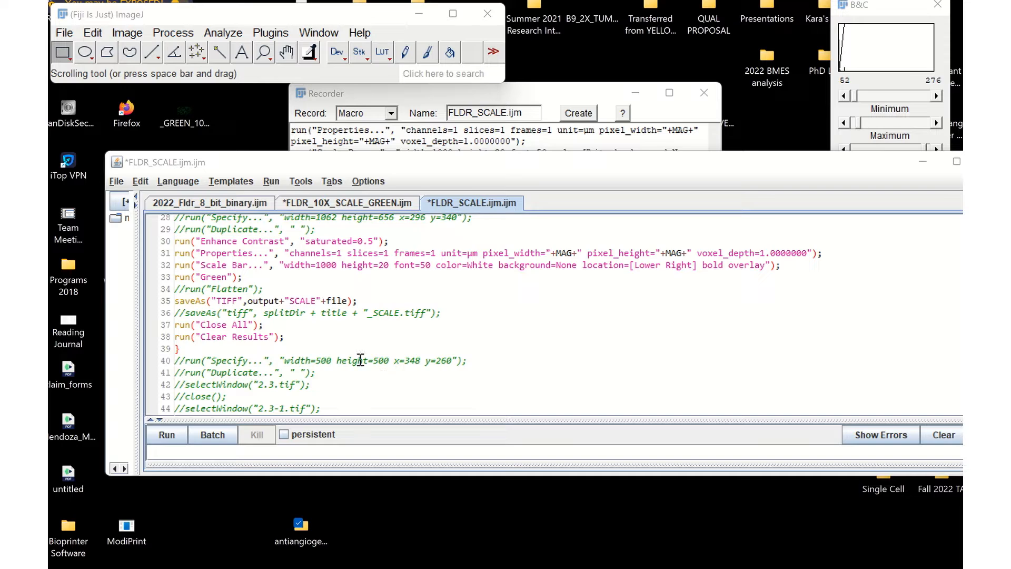
# Step: Run the FLDR_SCALE macro and choose the drug folder inside exp as the input directory
pyautogui.click(166, 435)
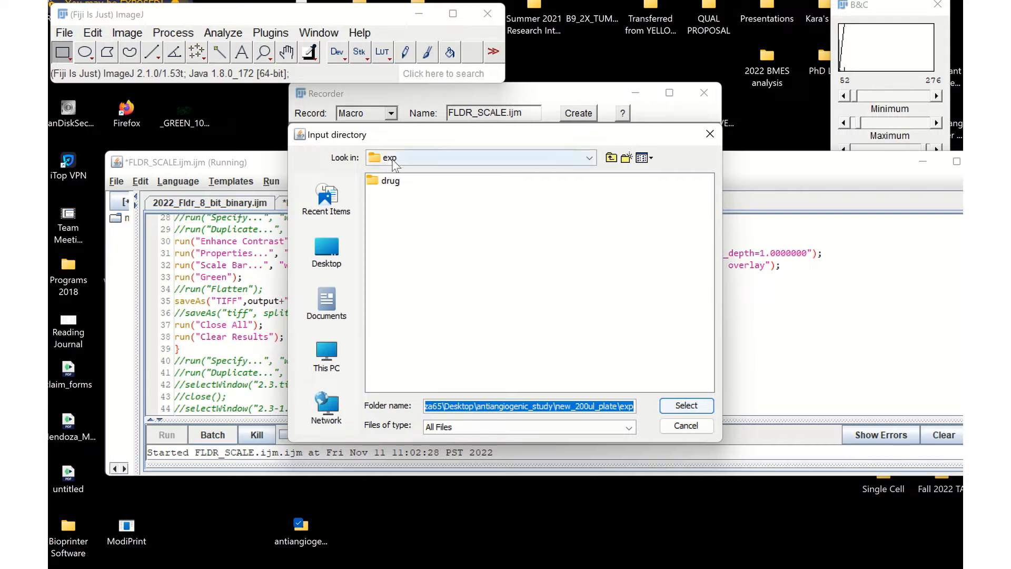
pyautogui.click(377, 183)
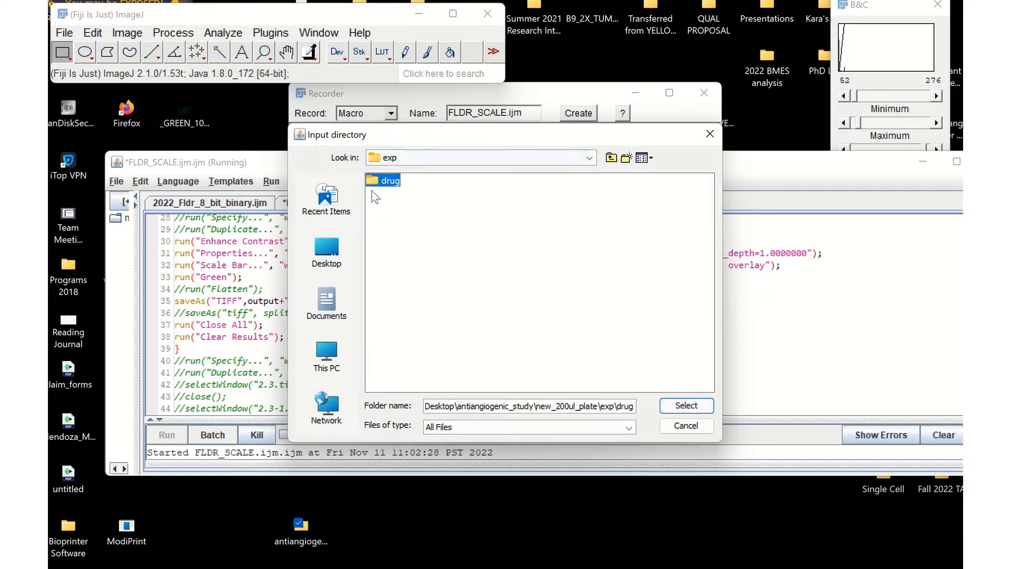
pyautogui.click(685, 406)
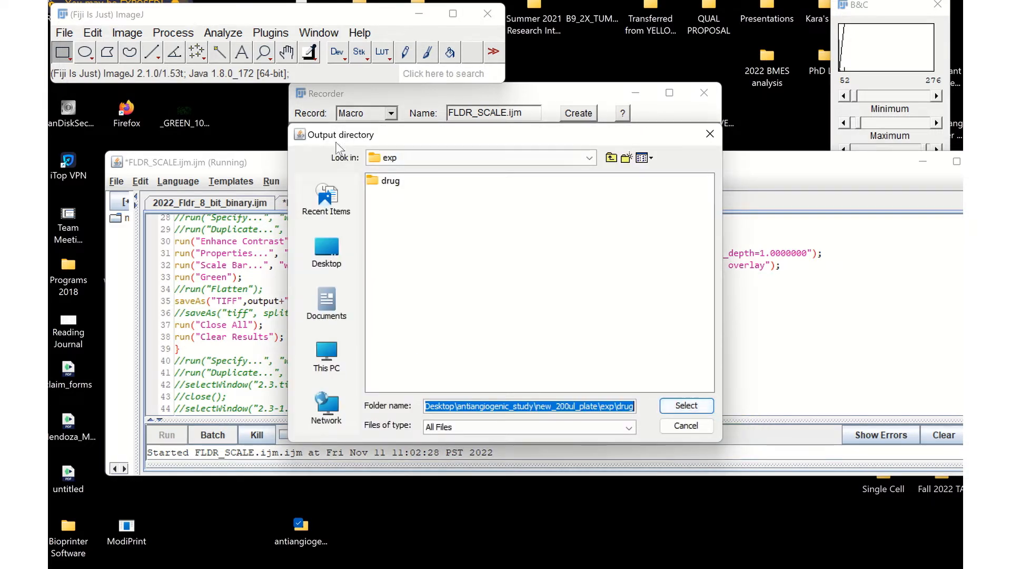
# Step: Create a folder named RESULTS_SCALE_drug inside exp and choose it as the macro's output directory
pyautogui.click(626, 158)
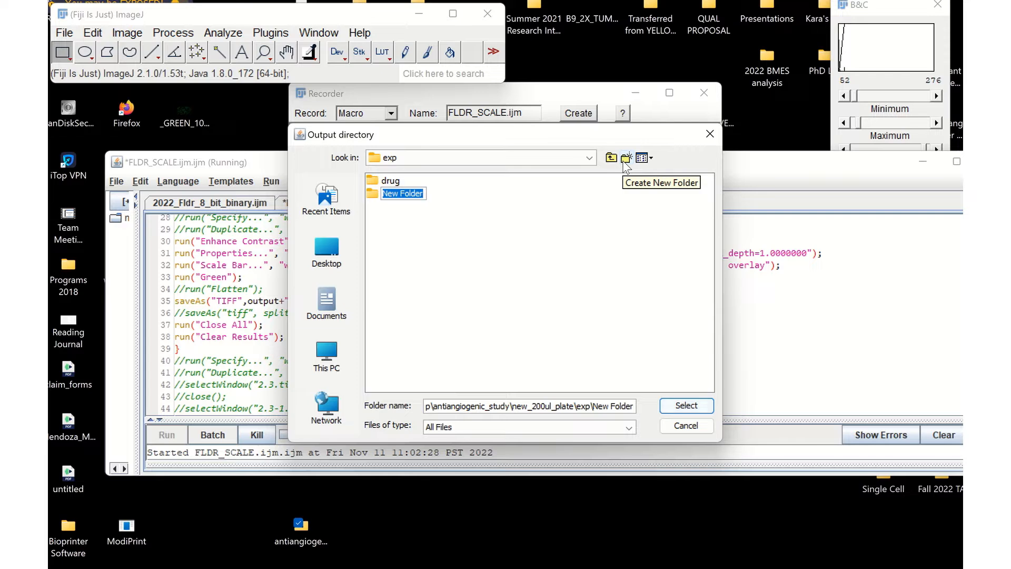
pyautogui.write('RESULTS')
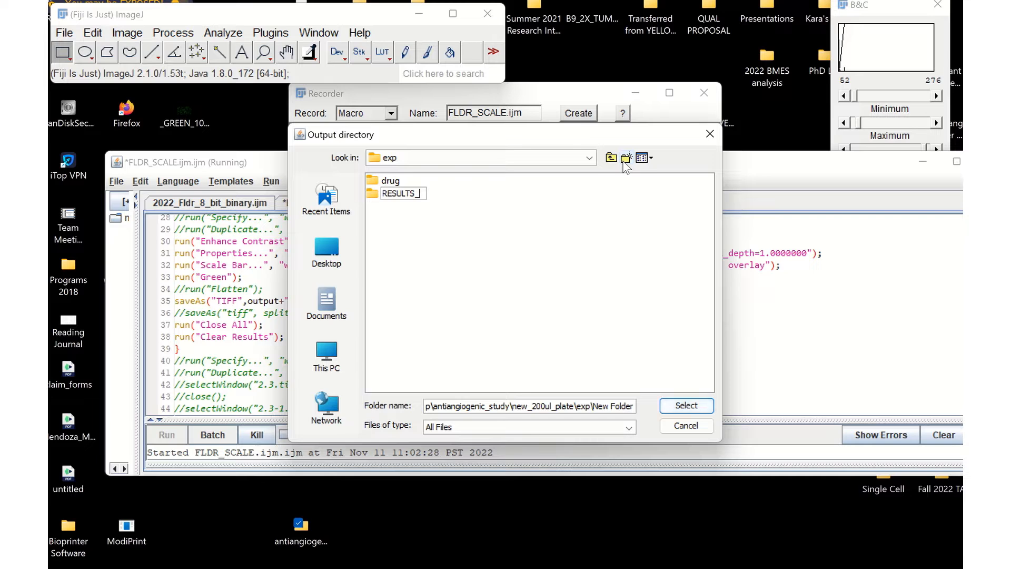
pyautogui.write('_SCALE_D')
pyautogui.press('BackSpace')
pyautogui.write('drug')
pyautogui.press('Return')
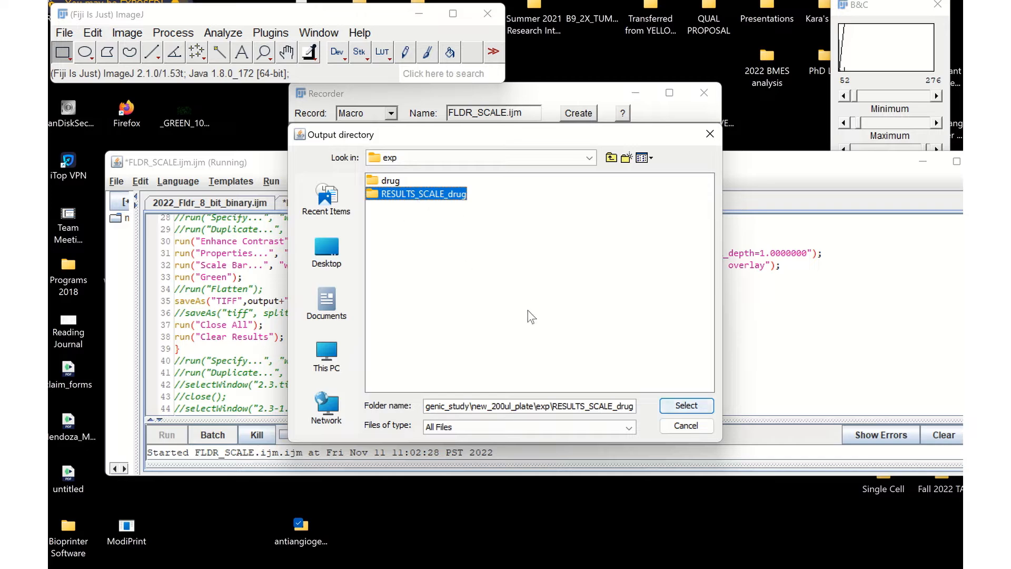
pyautogui.click(683, 405)
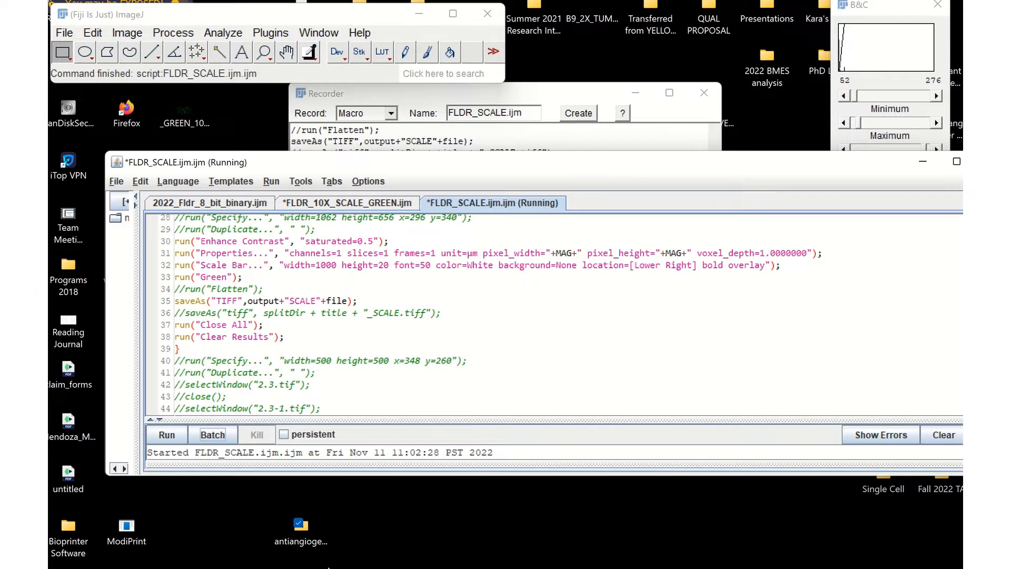
# Step: Switch to the drug folder's File Explorer window and open RESULTS_SCALE_drug in exp to inspect the processed images
pyautogui.moveTo(328, 567)
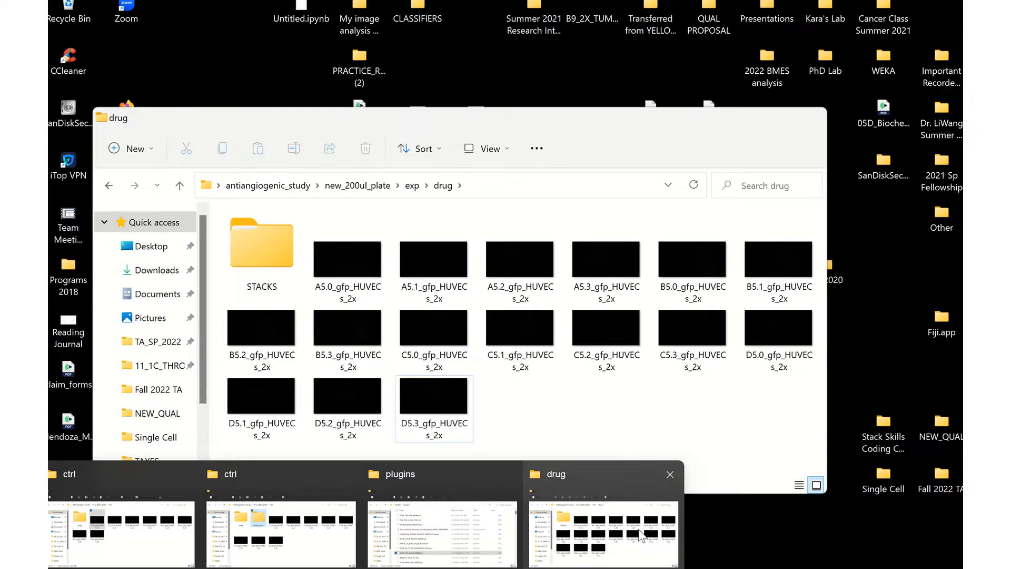
pyautogui.click(637, 526)
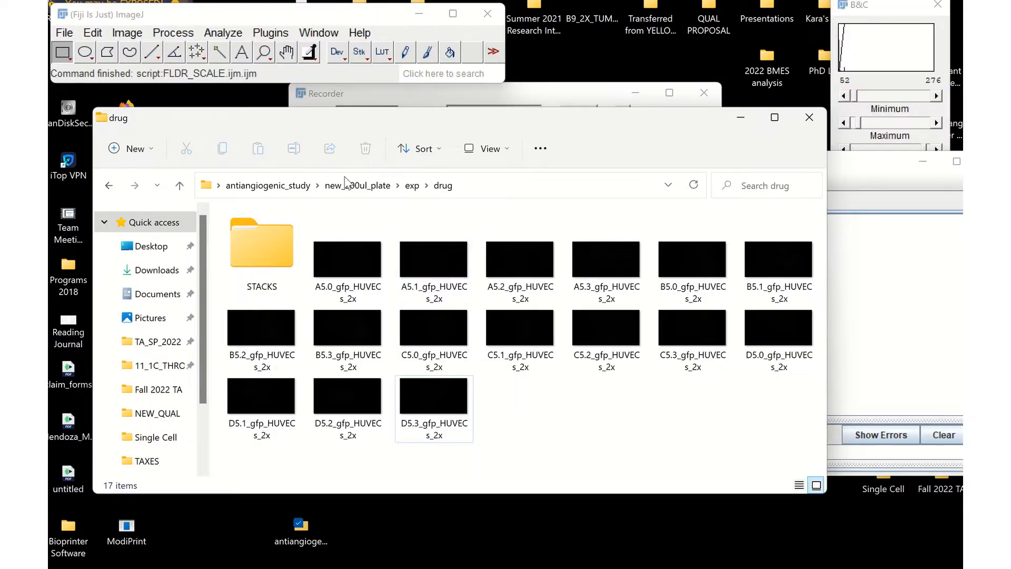
pyautogui.click(179, 185)
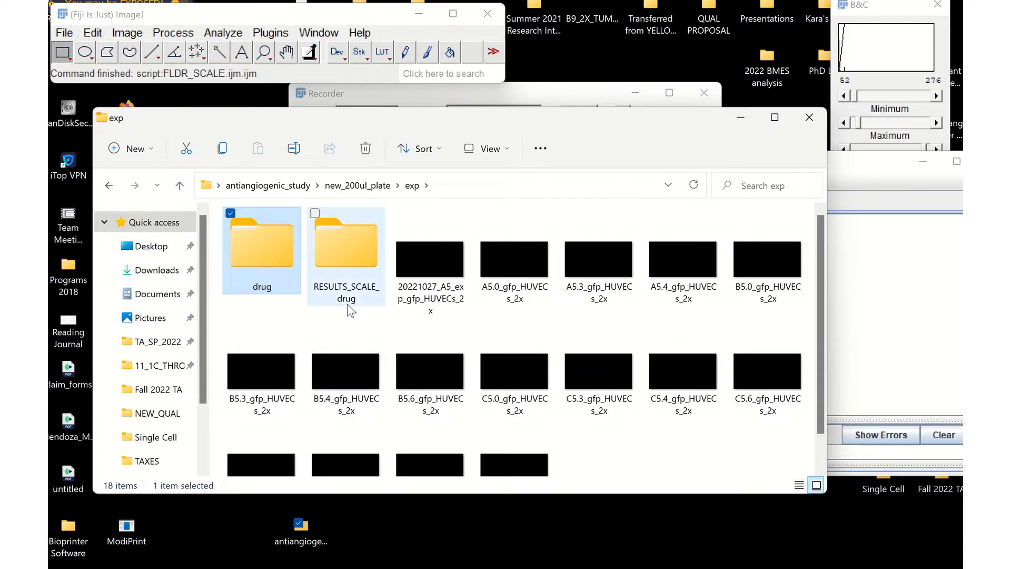
pyautogui.click(363, 279)
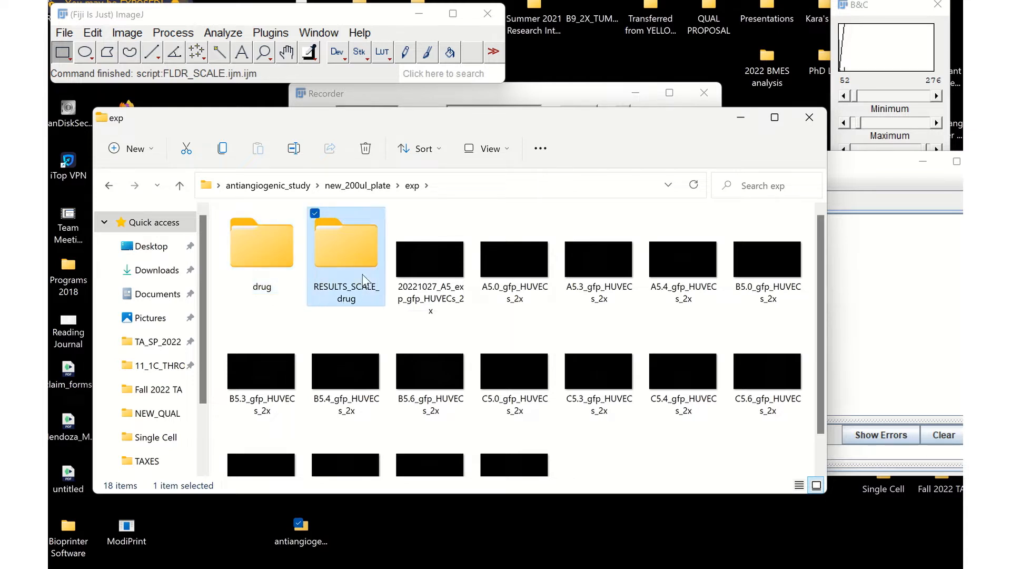
pyautogui.doubleClick(362, 274)
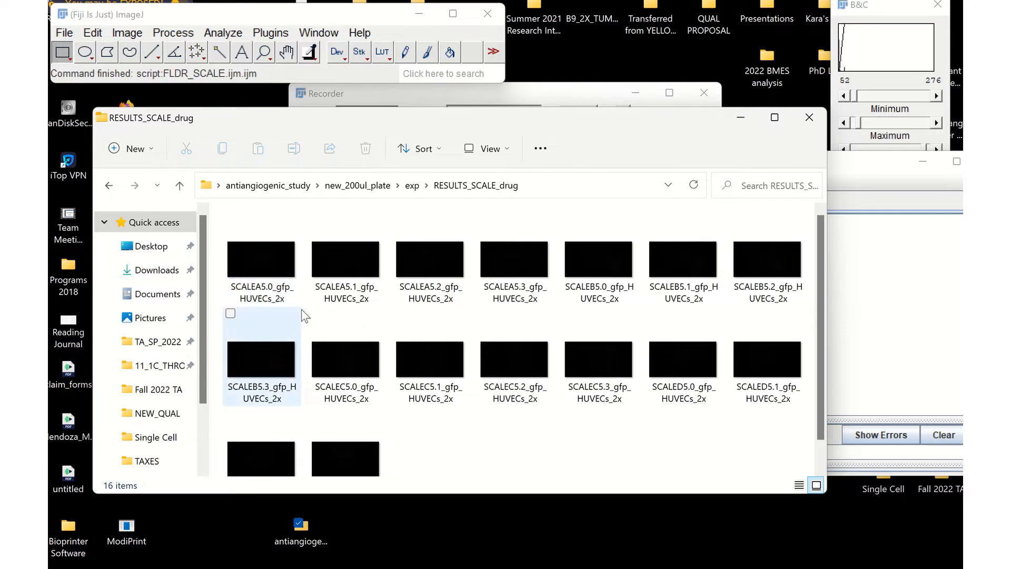
# Step: Add an underscore to the file name prefix in the macro's saveAs line so it reads "SCALE_"
pyautogui.moveTo(437, 1)
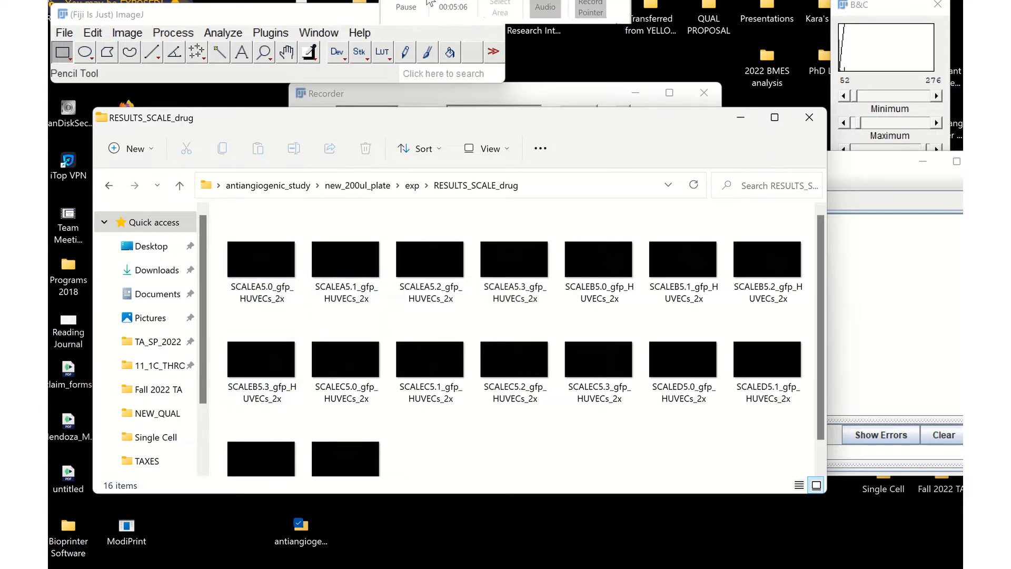
pyautogui.click(415, 24)
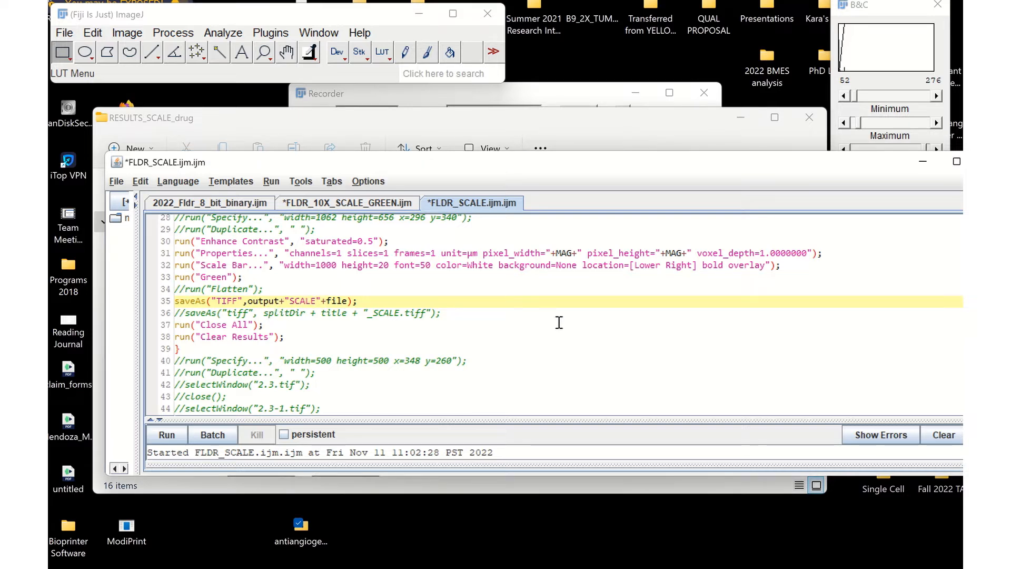
pyautogui.write('_')
pyautogui.click(117, 182)
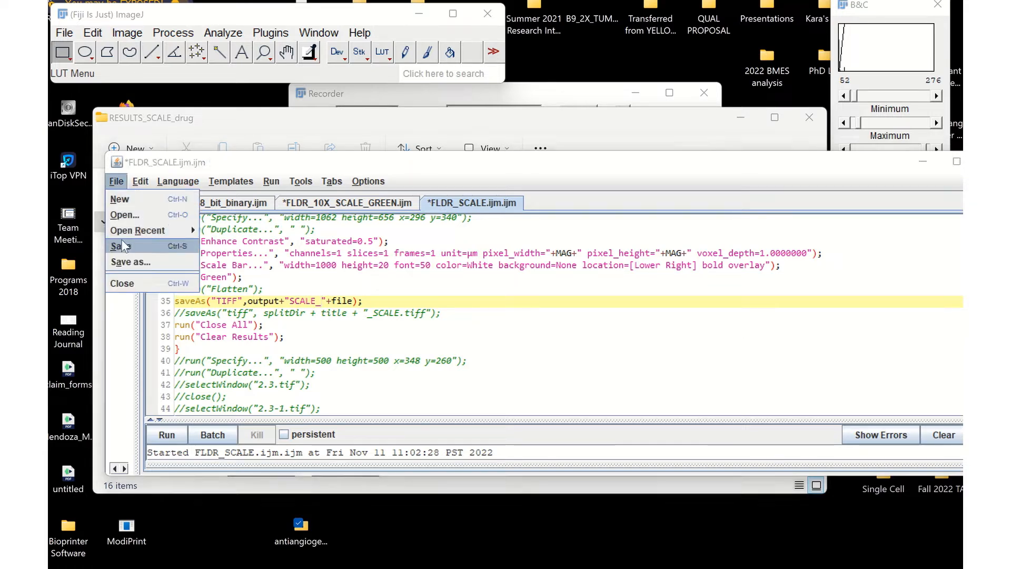
pyautogui.click(122, 246)
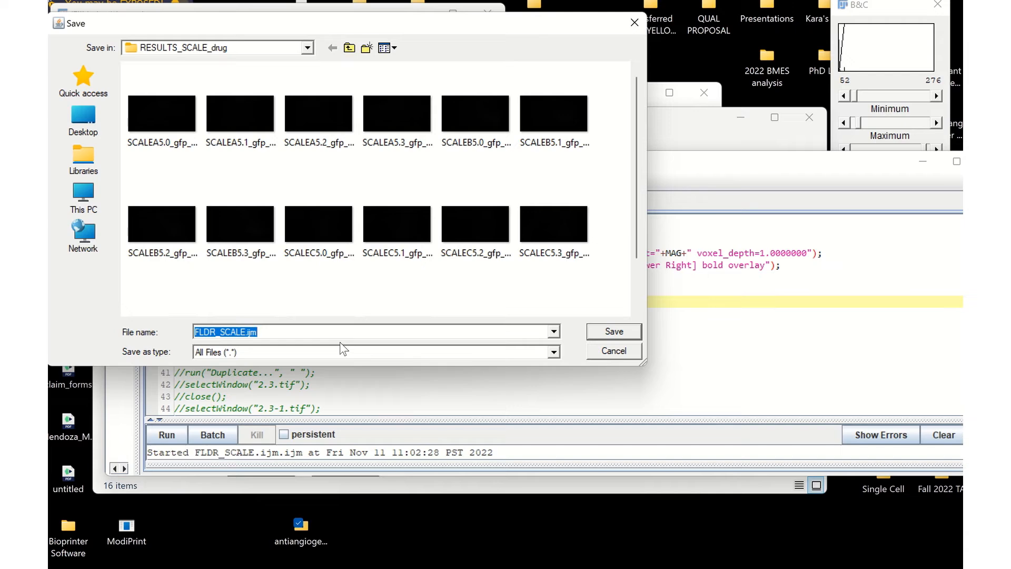
pyautogui.click(601, 350)
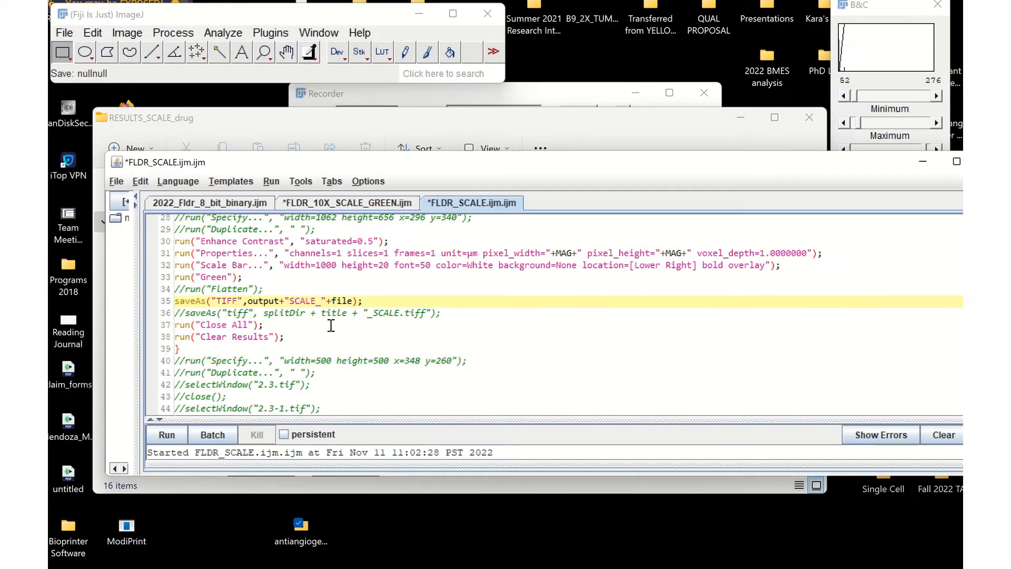
# Step: Delete the RESULTS_SCALE_drug folder from antiangiogenic_study > new_200ul_plate > exp and close that folder window
pyautogui.click(310, 535)
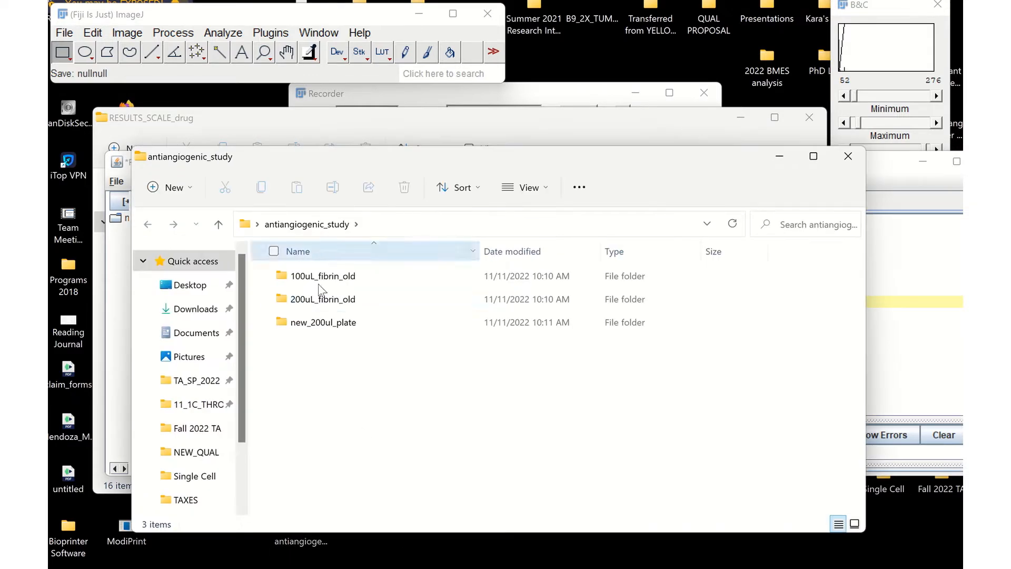
pyautogui.doubleClick(347, 329)
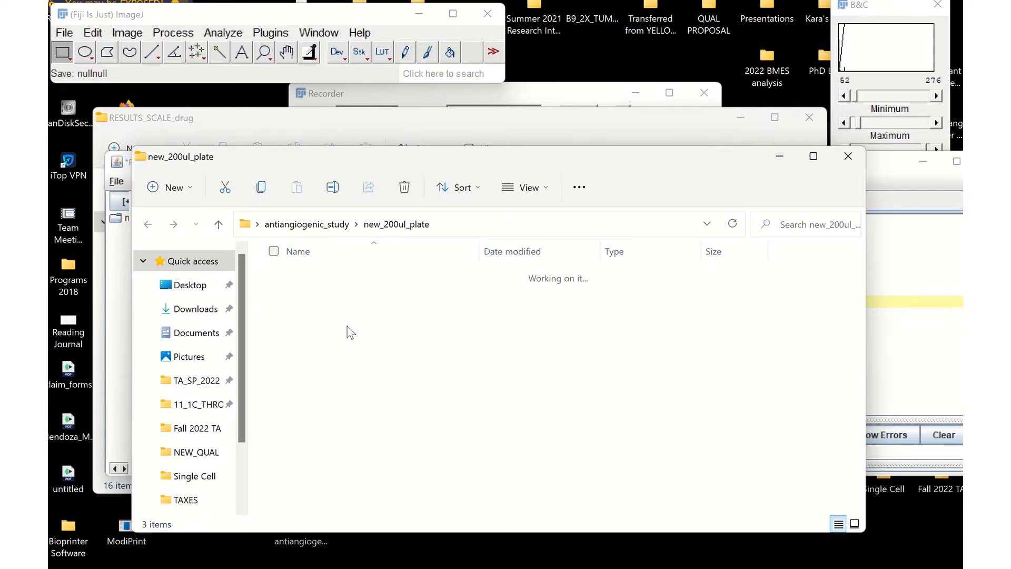
pyautogui.doubleClick(315, 300)
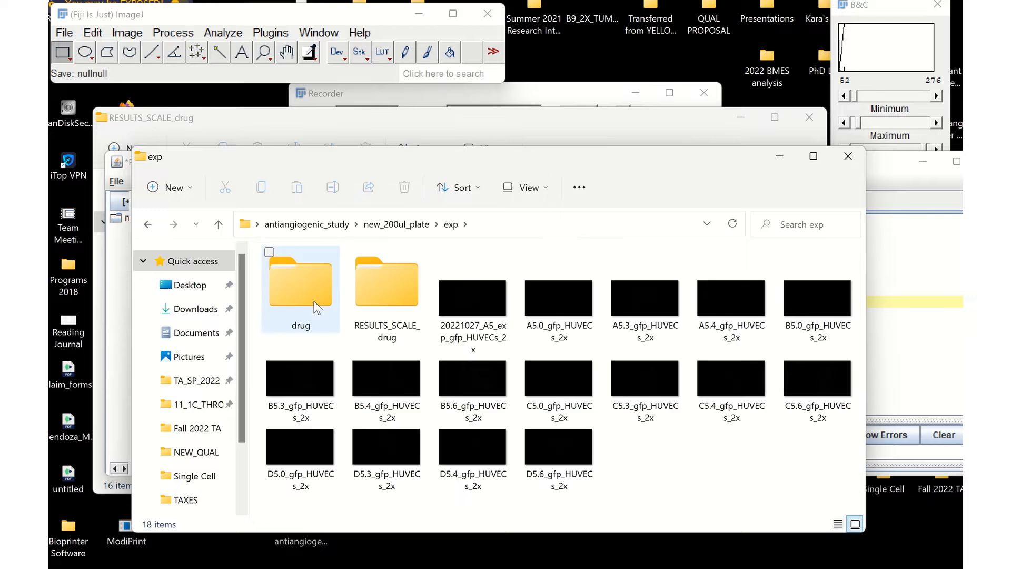
pyautogui.click(364, 280)
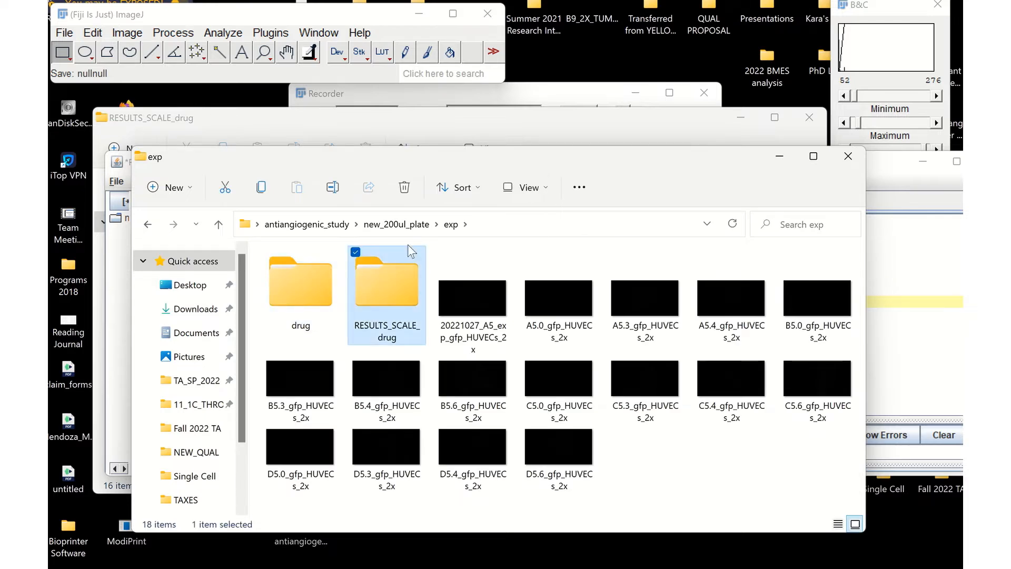
pyautogui.click(405, 188)
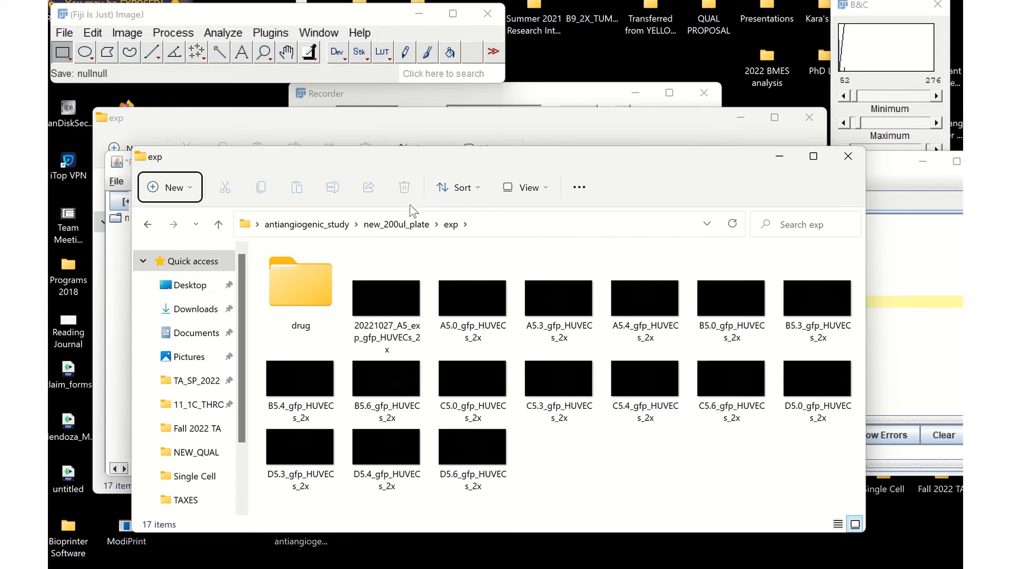
pyautogui.click(848, 157)
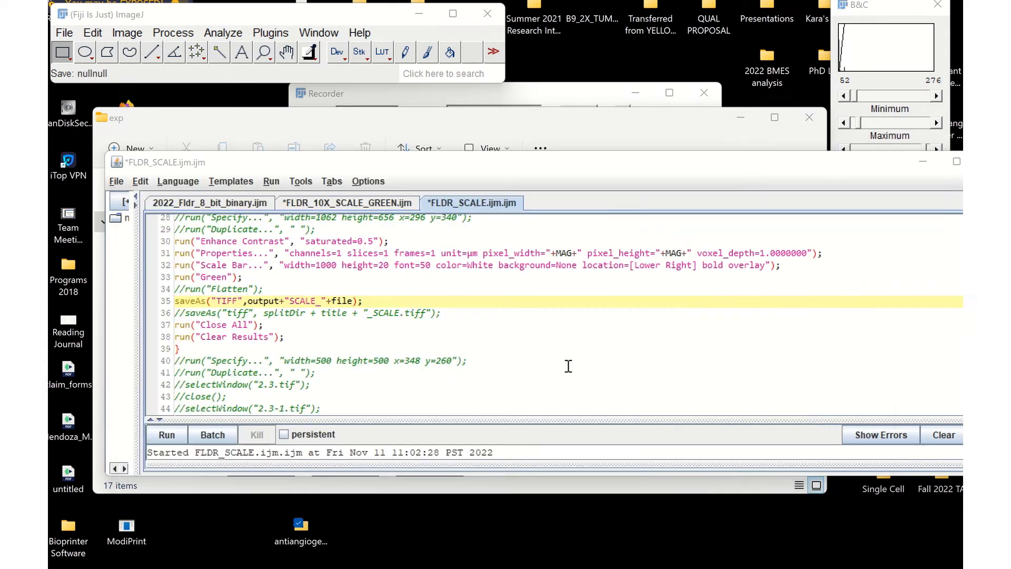
# Step: Run the edited FLDR_SCALE macro again with the drug folder as the input directory
pyautogui.click(166, 435)
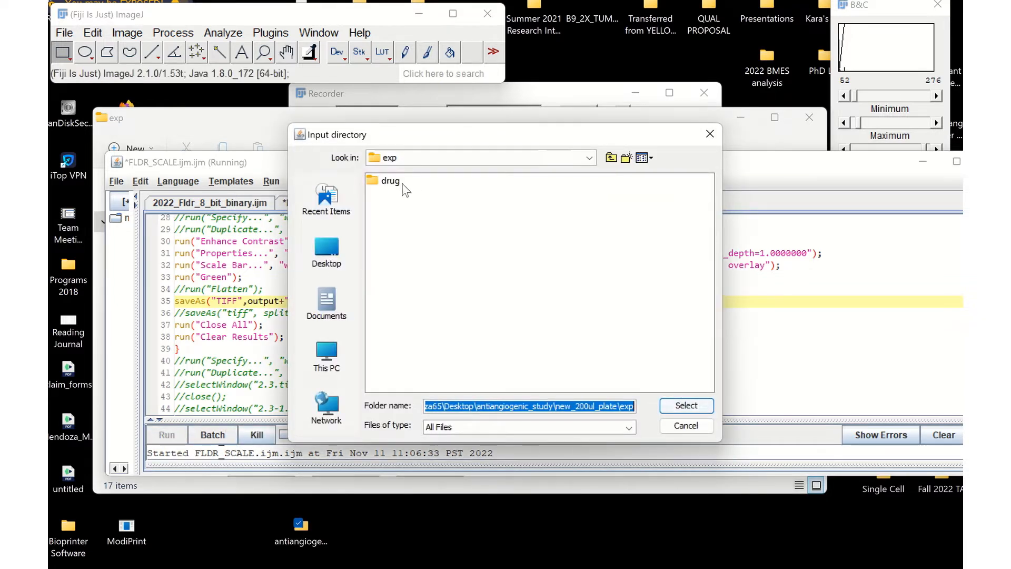
pyautogui.click(394, 185)
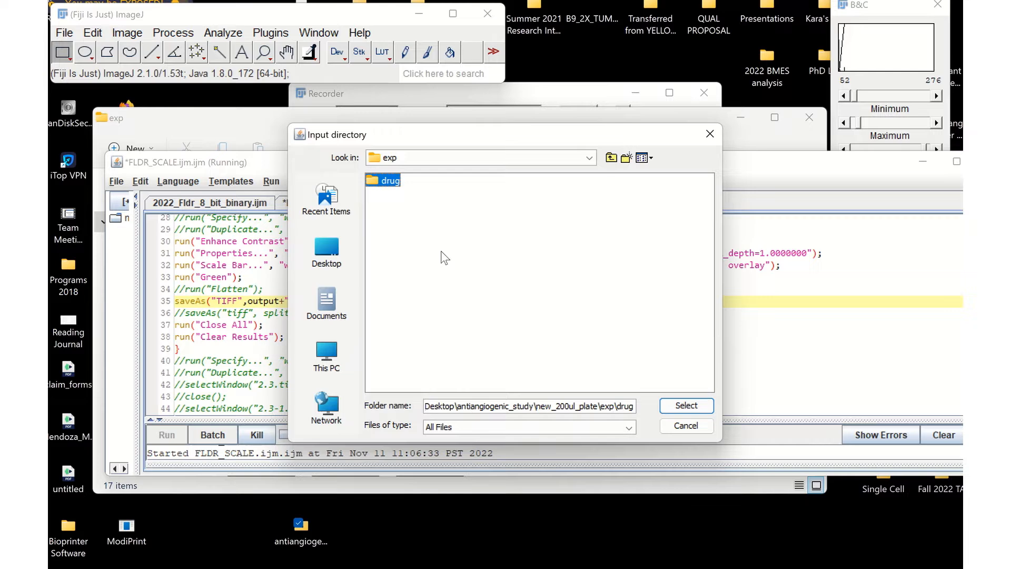
pyautogui.click(679, 407)
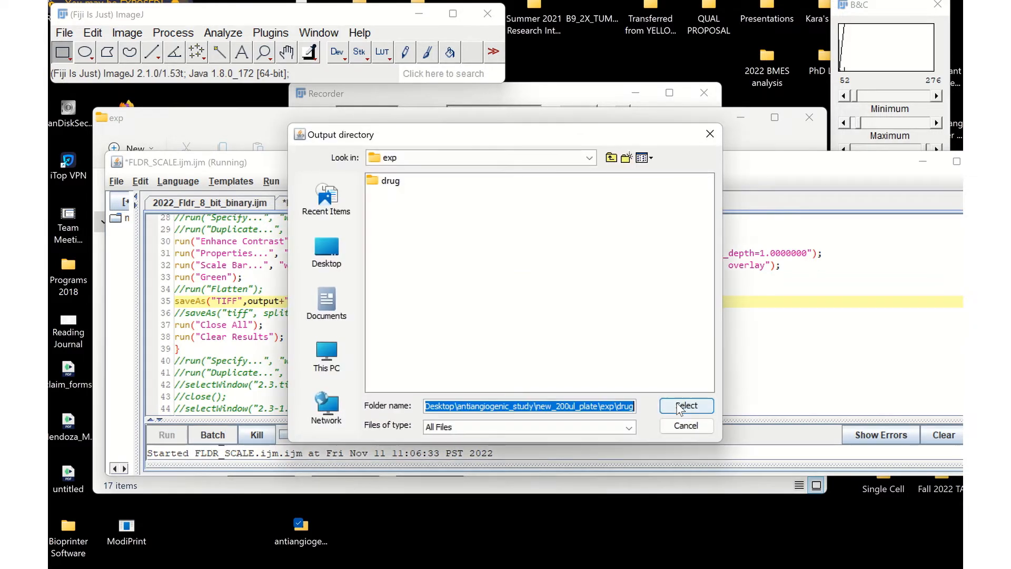
# Step: Create a new RESULTS_SCALE_drug folder inside exp and process the images with it as the output directory
pyautogui.click(626, 158)
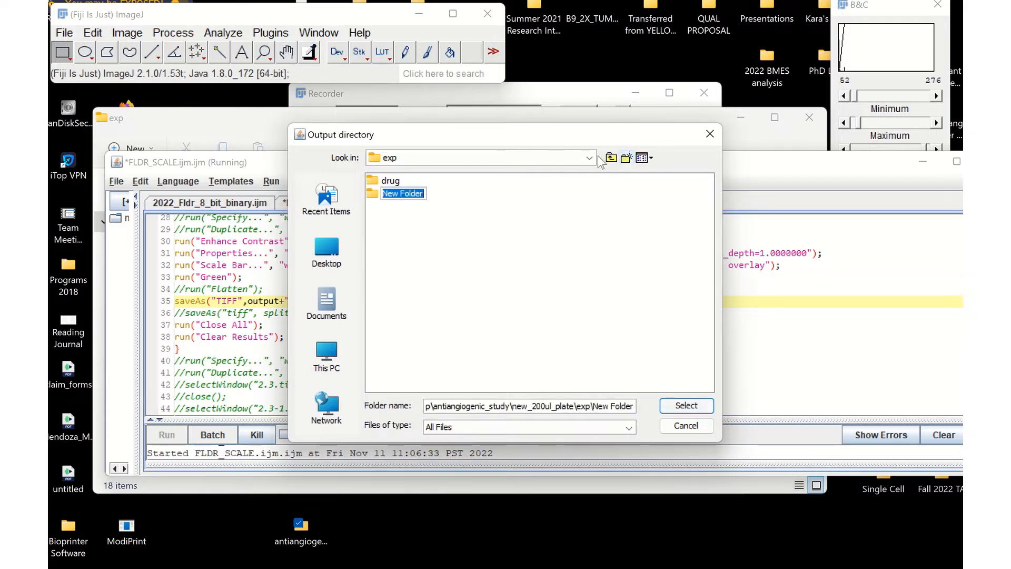
pyautogui.write('resu')
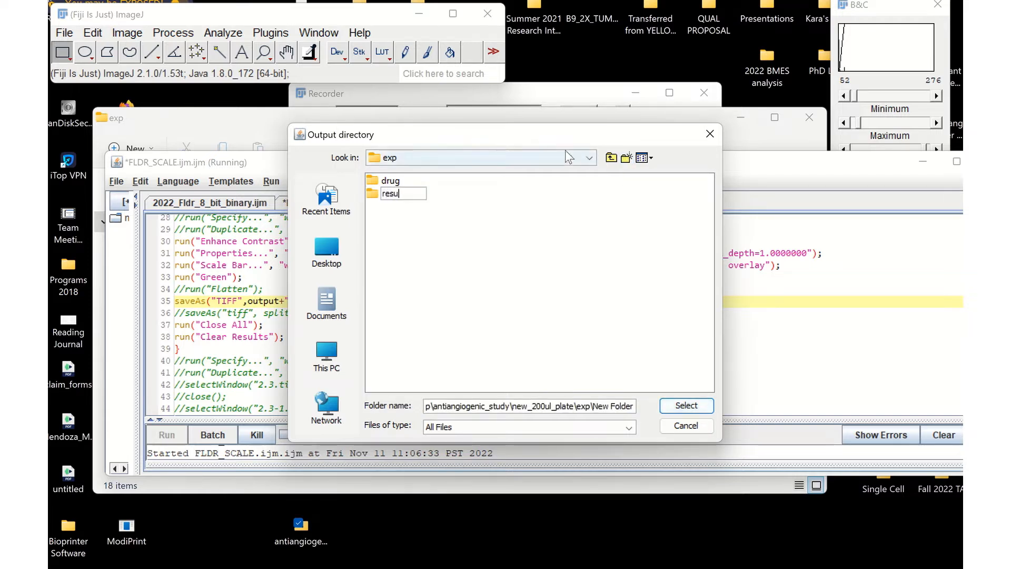
pyautogui.press('BackSpace')
pyautogui.press('BackSpace')
pyautogui.press('BackSpace')
pyautogui.write('RESULTS_SCALE_drug')
pyautogui.press('Return')
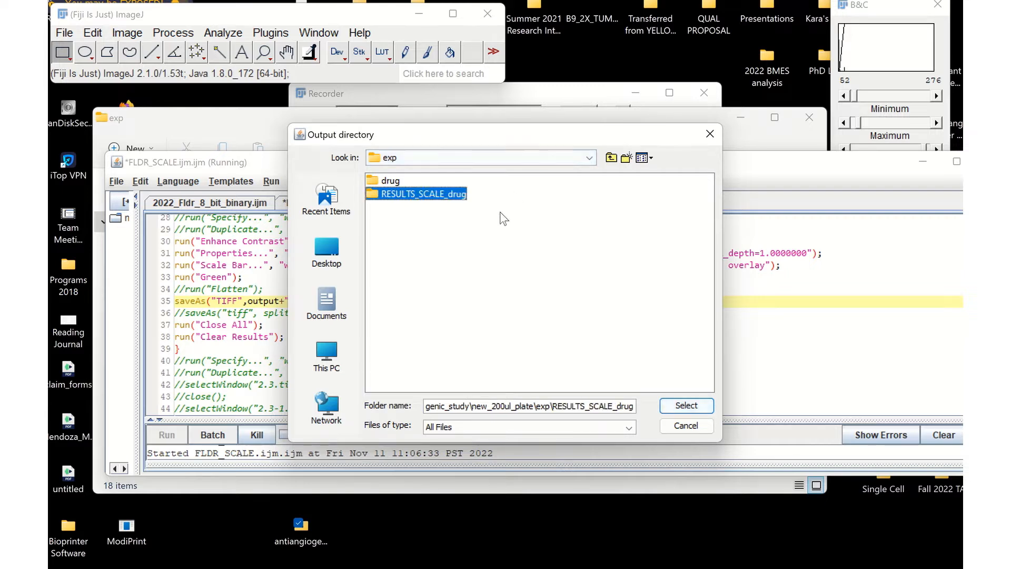
pyautogui.click(686, 406)
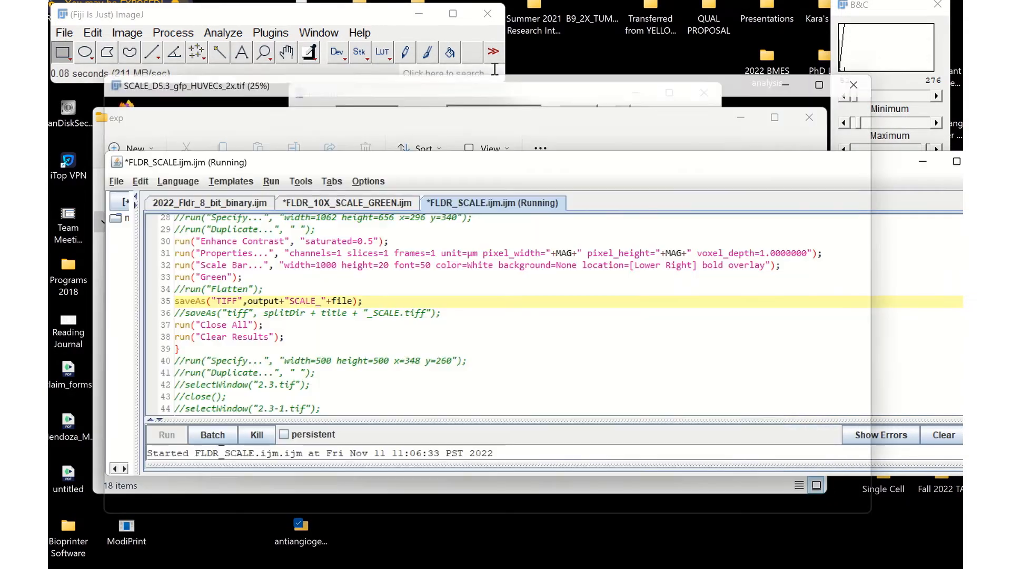
# Step: Comment out the Scale Bar command on line 32 of the FLDR_SCALE macro with //
pyautogui.moveTo(481, 2)
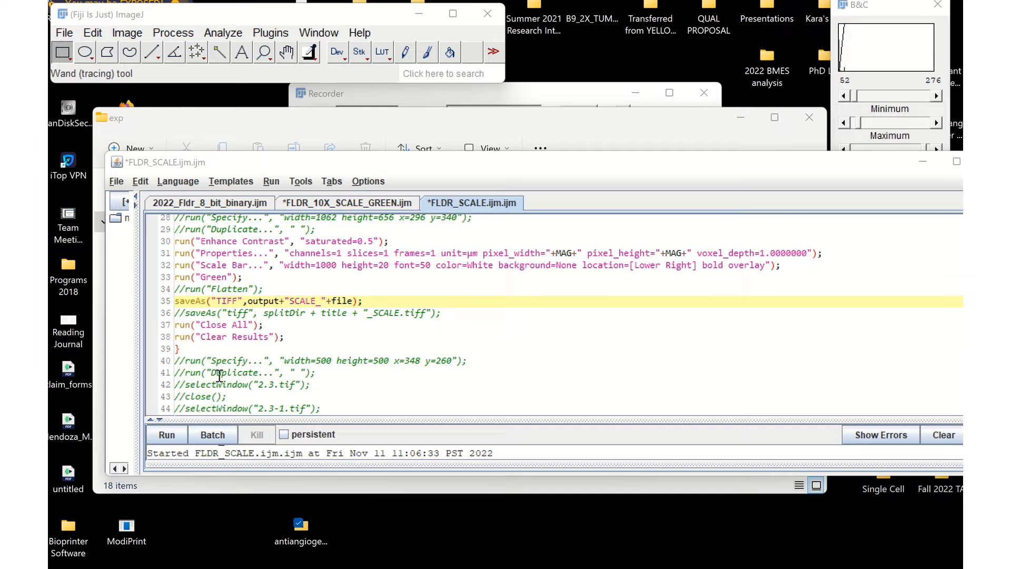
pyautogui.click(175, 265)
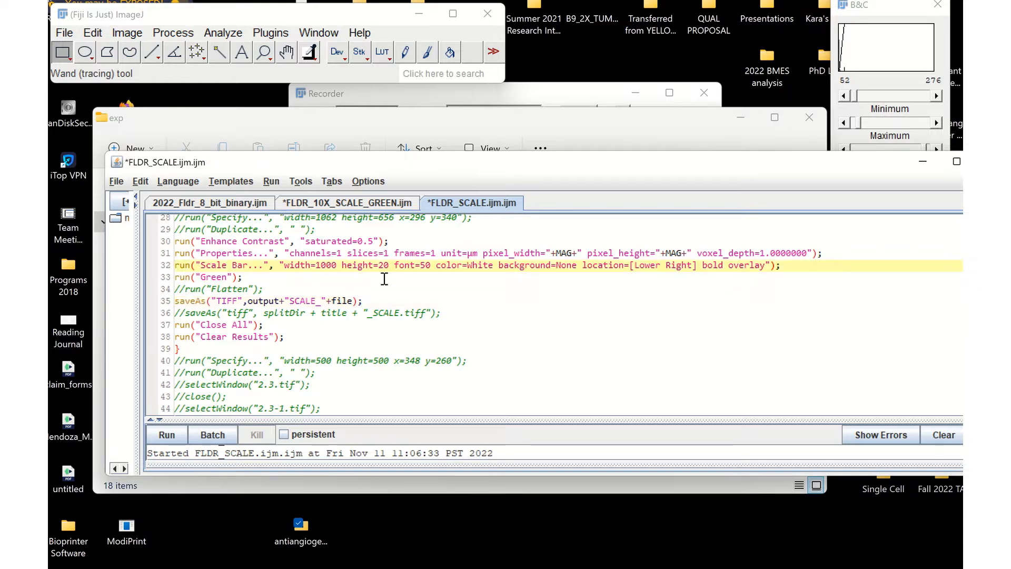
pyautogui.write('//')
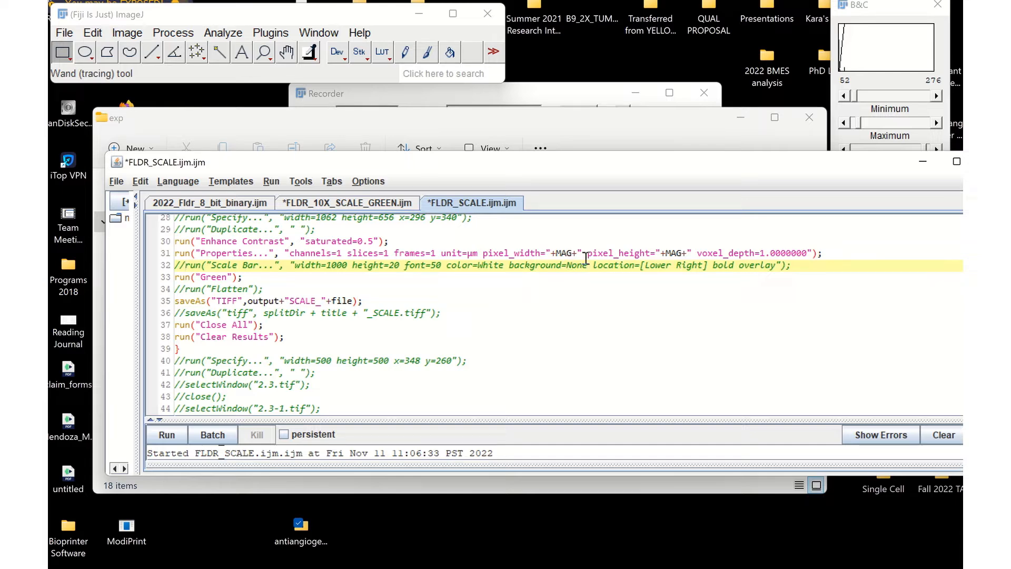
# Step: Review the macro's magnification ratio setting and its active and commented-out image processing commands
pyautogui.scroll(9, 500, 278)
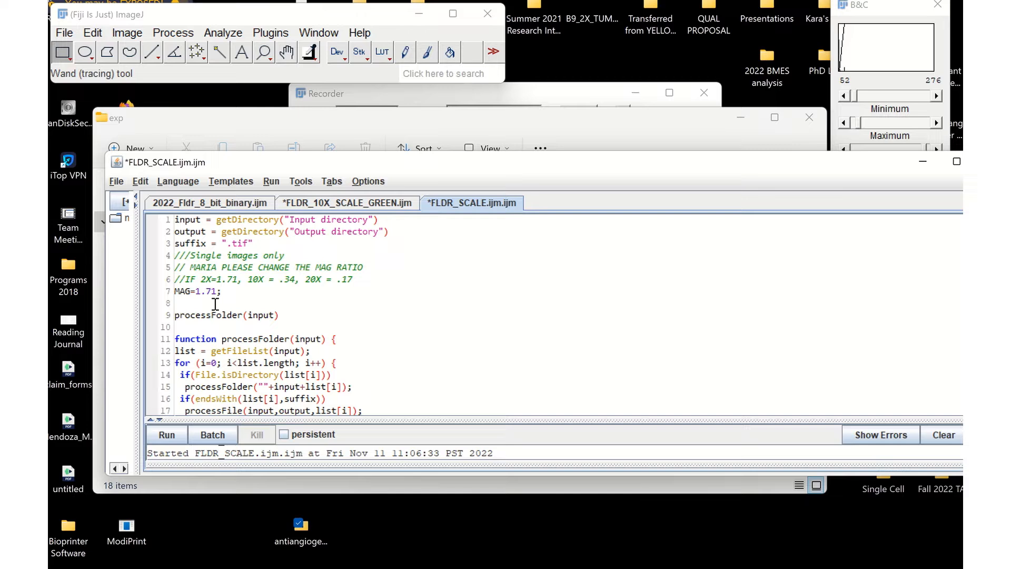
pyautogui.scroll(-5, 216, 304)
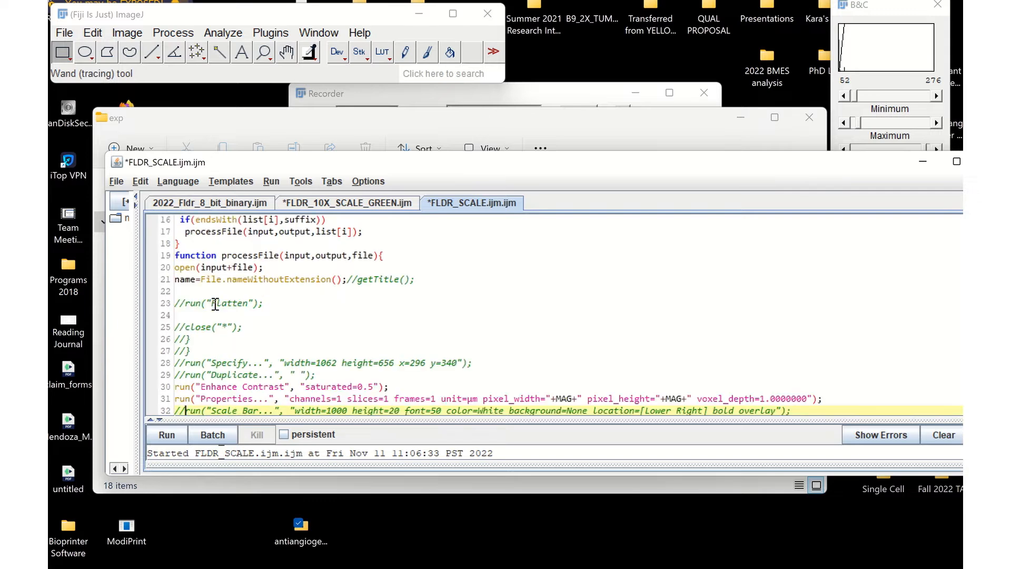
pyautogui.scroll(-4, 215, 304)
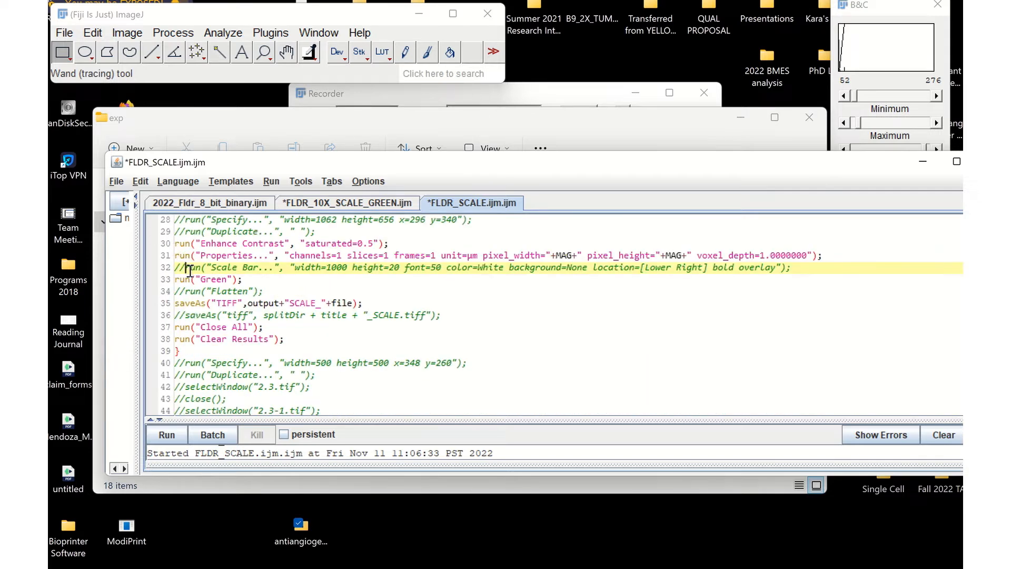
pyautogui.scroll(-1, 177, 290)
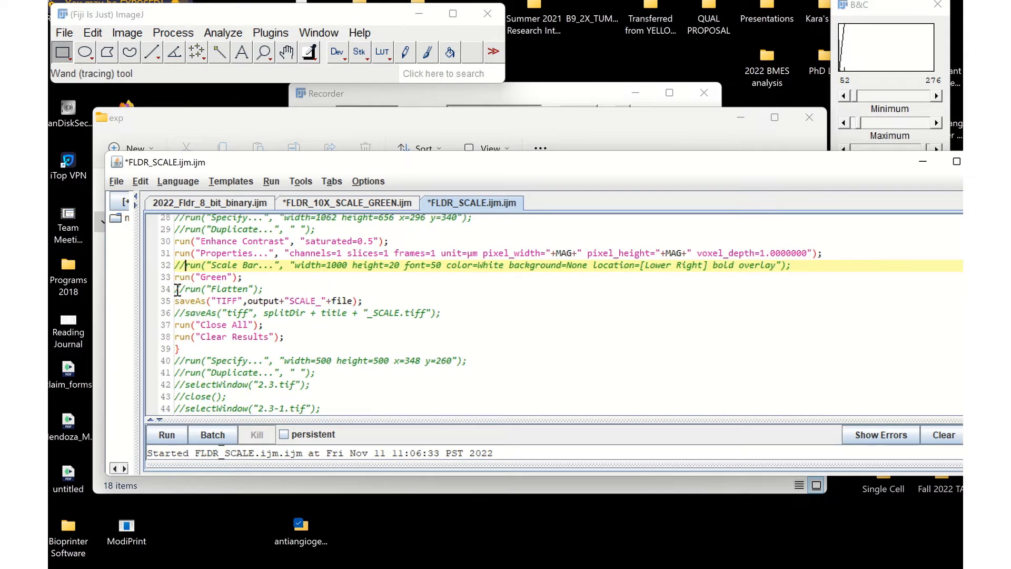
pyautogui.scroll(2, 184, 290)
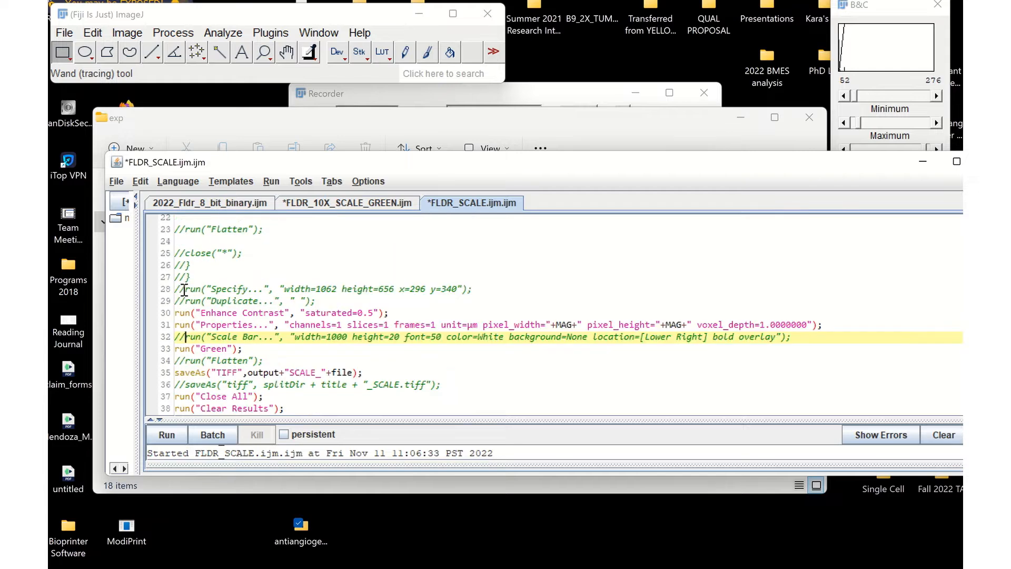
# Step: Run the FLDR_SCALE macro with its Scale Bar line commented out, using the drug folder as the input directory
pyautogui.scroll(-2, 184, 290)
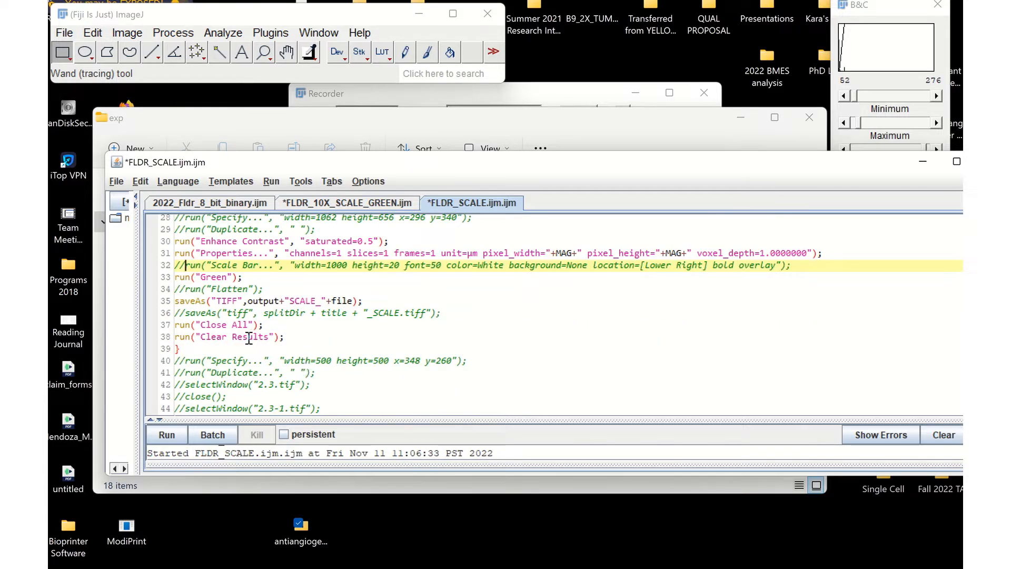
pyautogui.scroll(2, 230, 337)
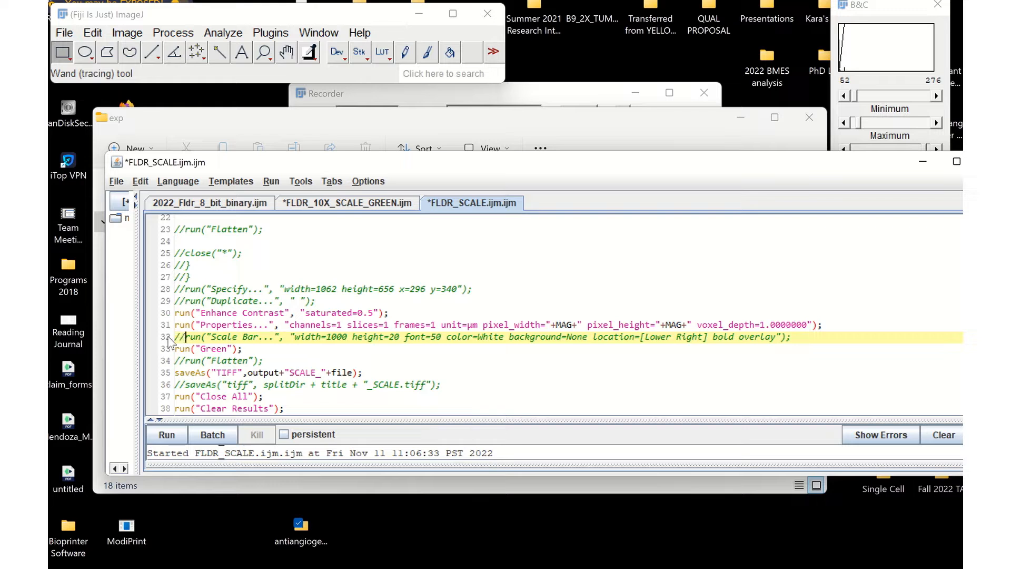
pyautogui.scroll(-2, 170, 341)
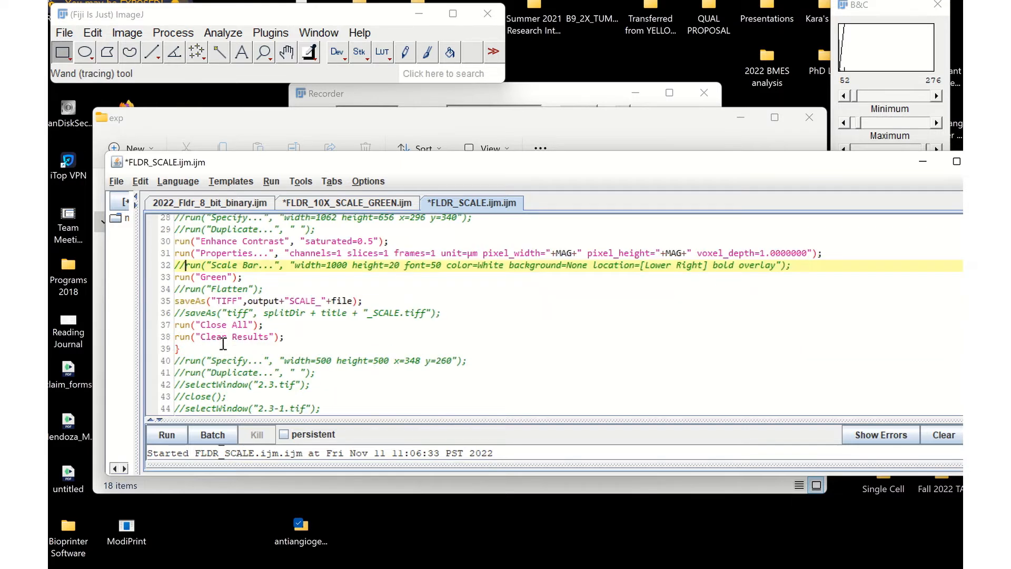
pyautogui.click(168, 435)
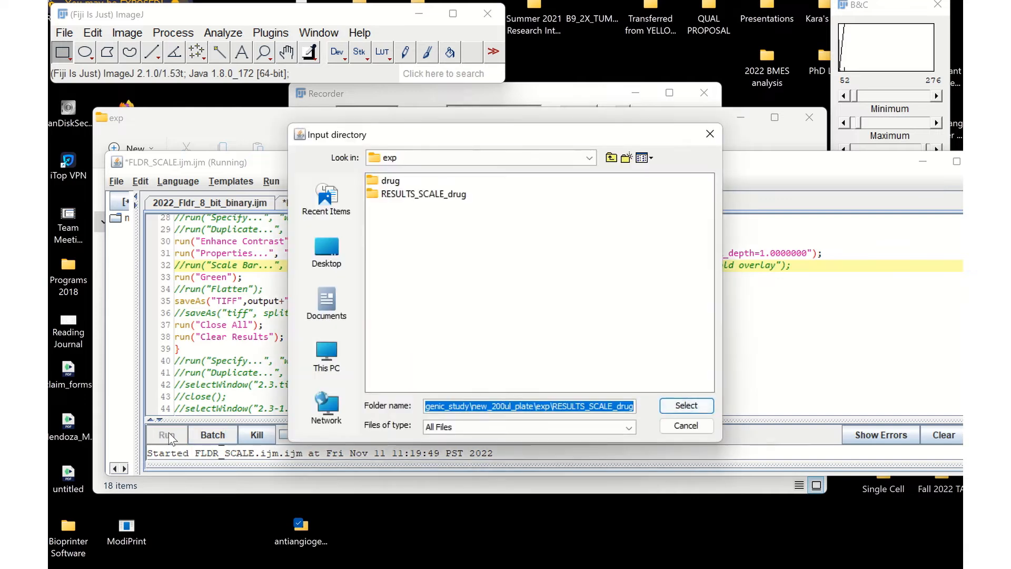
pyautogui.click(391, 181)
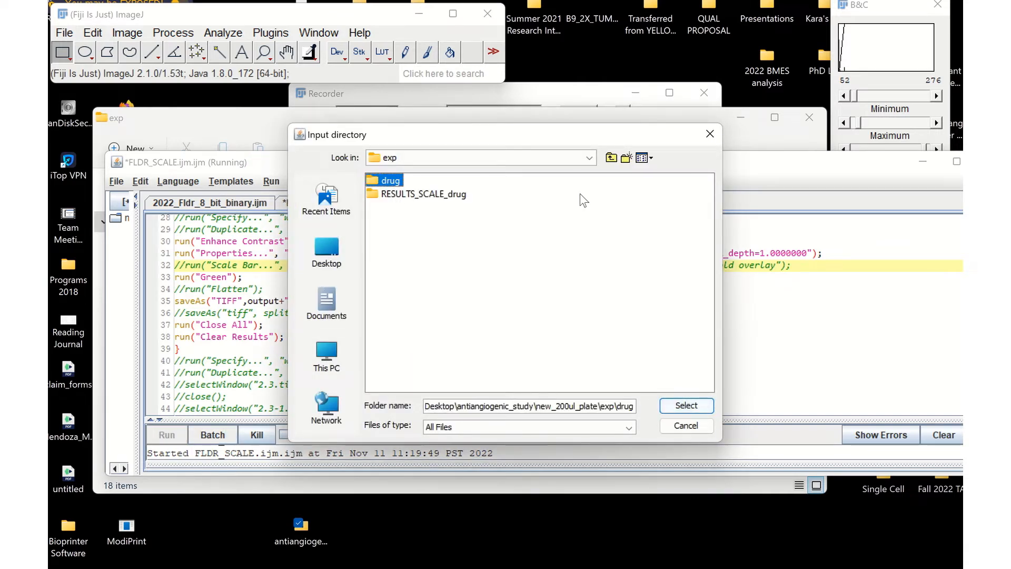
pyautogui.click(679, 406)
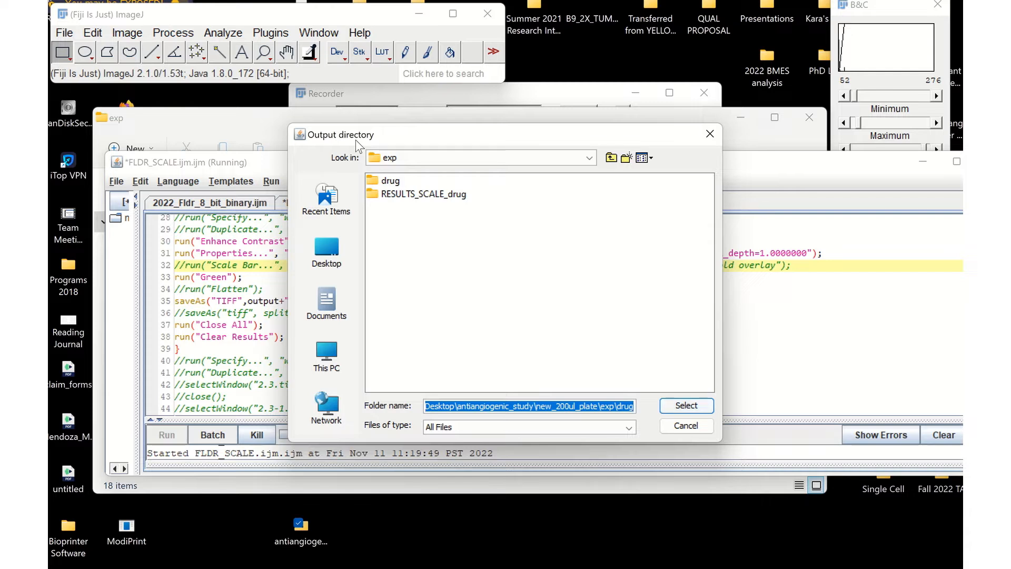
# Step: Create a RESULTS_CALIBRATE_drug folder inside exp and process the images with it as the output directory
pyautogui.click(627, 158)
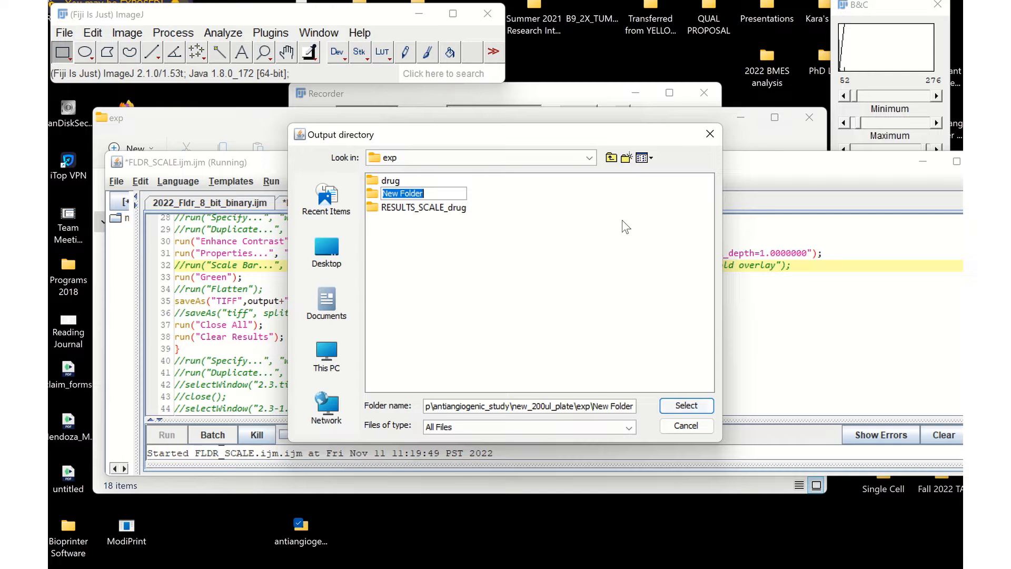
pyautogui.write('re')
pyautogui.press('BackSpace')
pyautogui.press('BackSpace')
pyautogui.write('RESULTS_CALIBRATE')
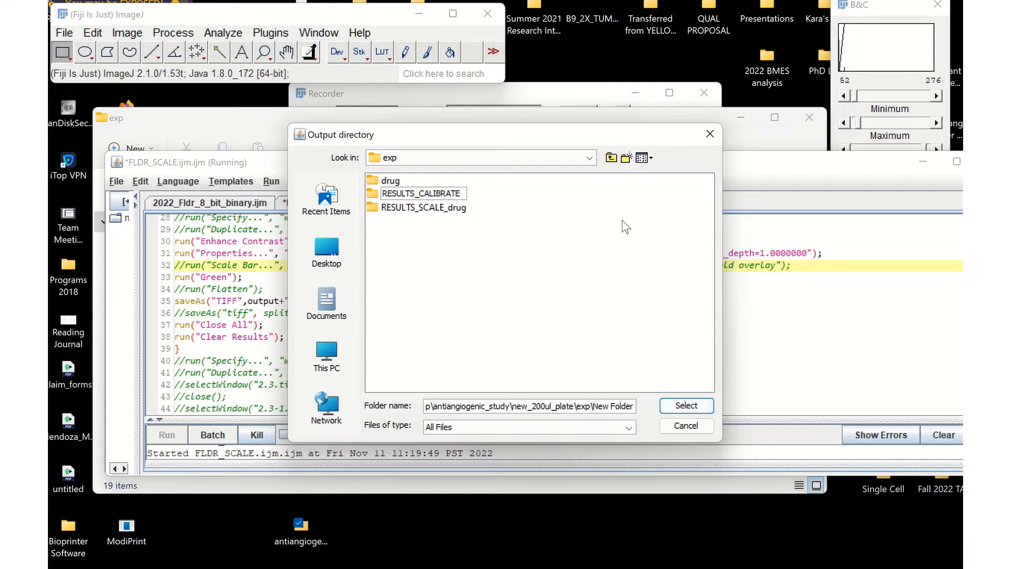
pyautogui.write('_drug')
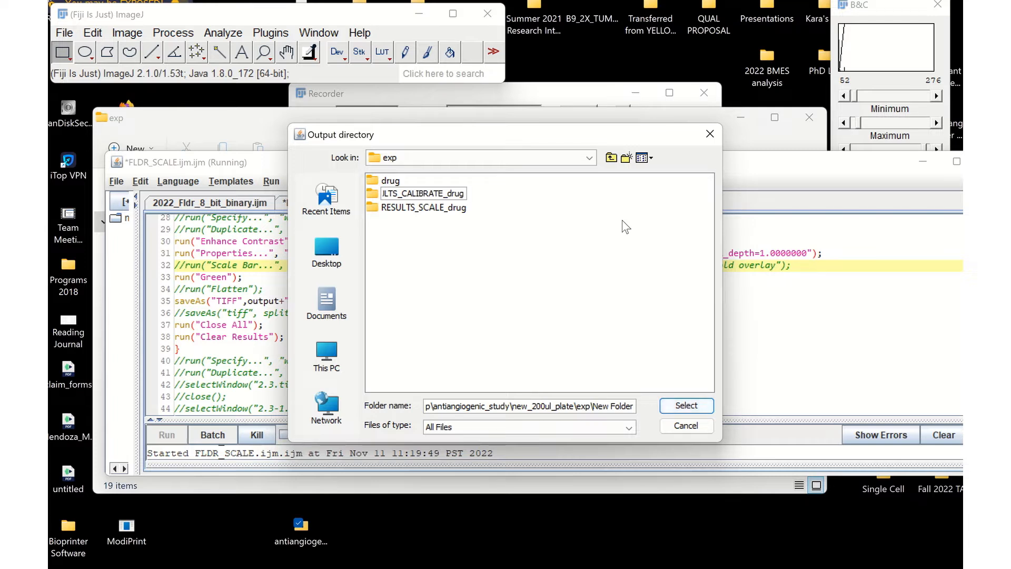
pyautogui.press('Return')
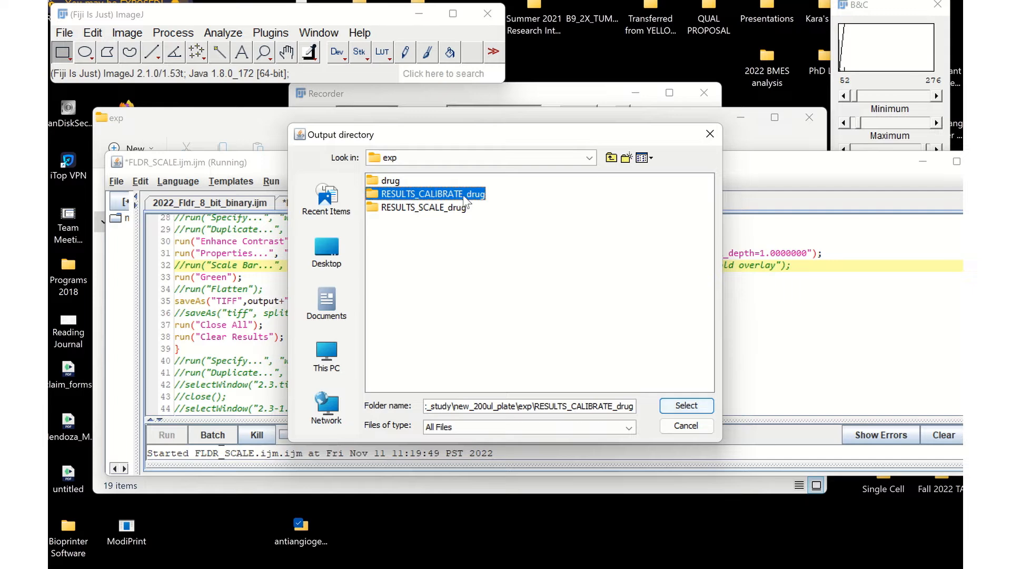
pyautogui.click(686, 406)
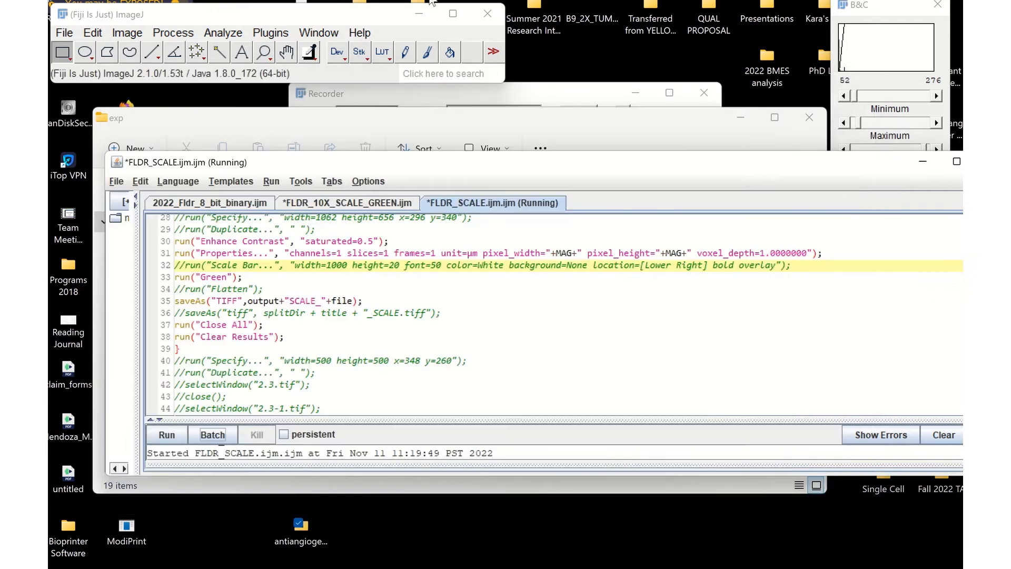
# Step: Open the RESULTS_CALIBRATE_drug folder in File Explorer and load its SCALE_A5.0_gfp_HUVECs_2x image into Fiji
pyautogui.moveTo(430, 4)
pyautogui.click(411, 26)
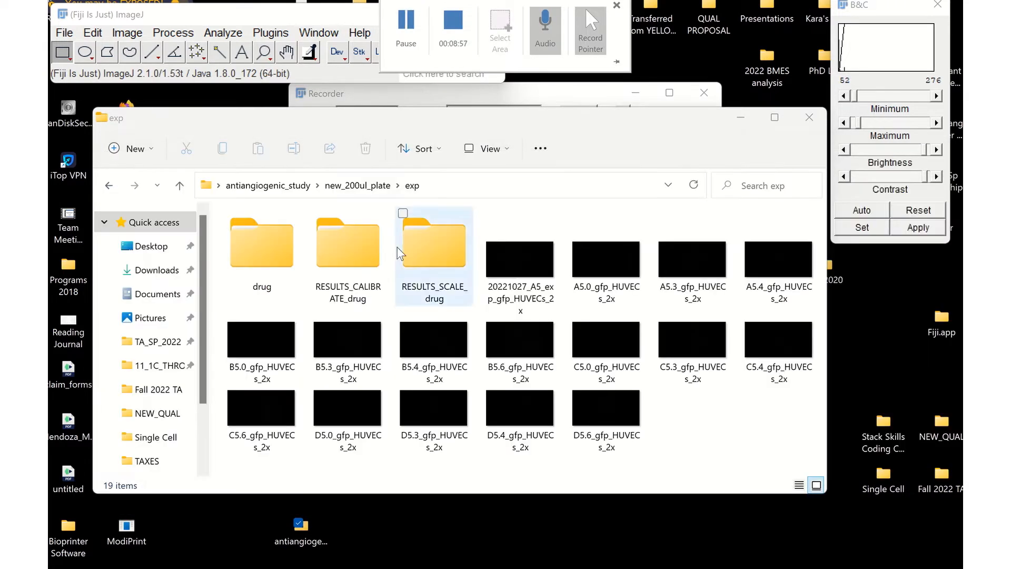
pyautogui.doubleClick(349, 245)
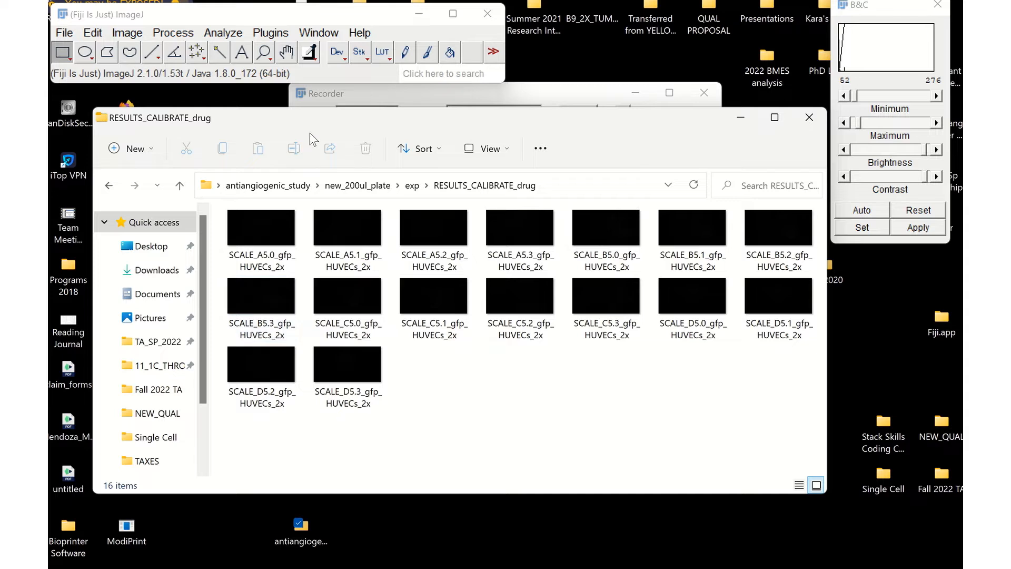
pyautogui.moveTo(434, 3)
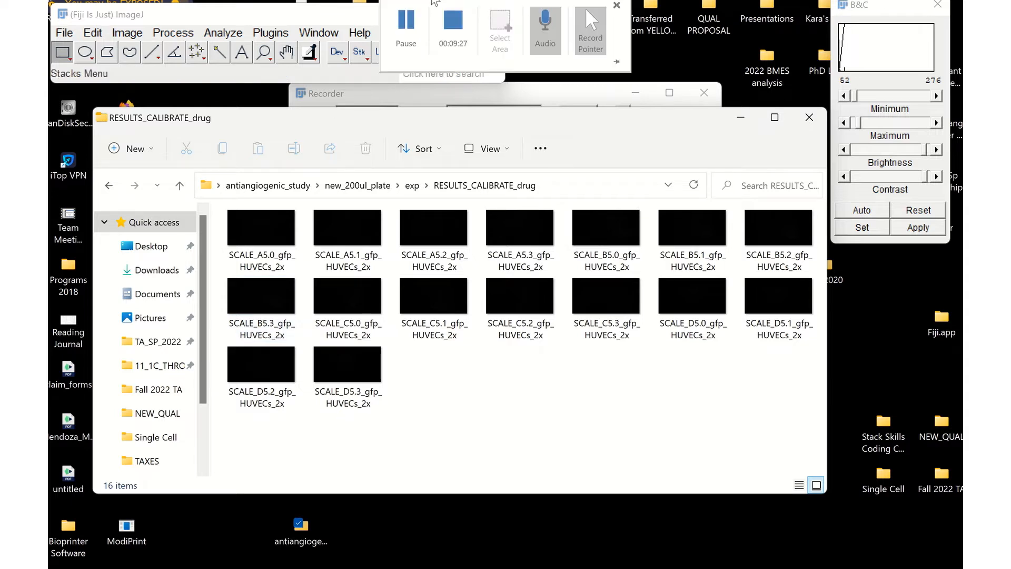
pyautogui.click(415, 27)
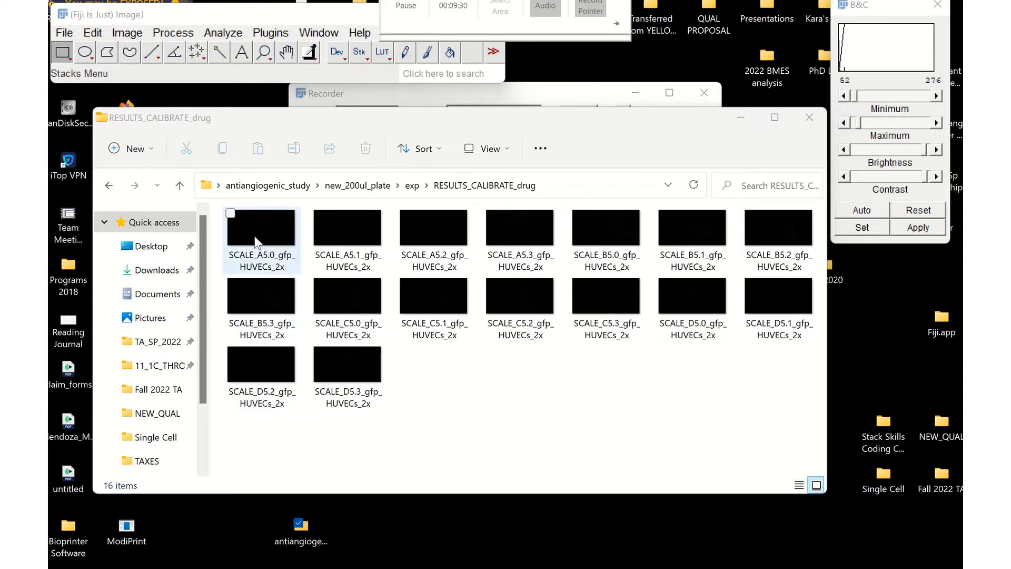
pyautogui.moveTo(256, 243); pyautogui.dragTo(292, 63)
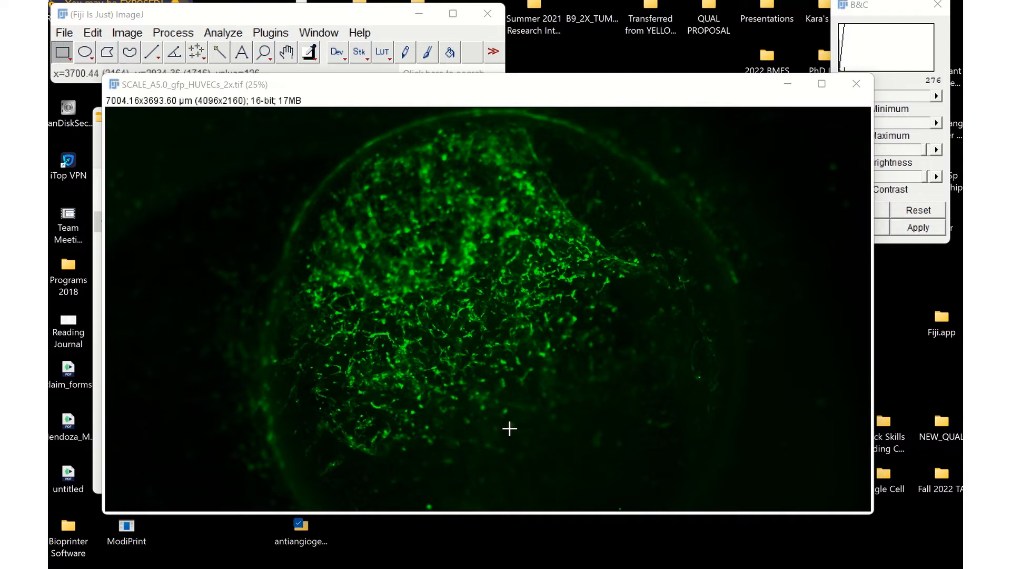
pyautogui.press('XF86MonBrightnessUp')
pyautogui.press('XF86MonBrightnessUp')
pyautogui.press('XF86MonBrightnessUp')
pyautogui.press('XF86MonBrightnessUp')
pyautogui.moveTo(413, 3)
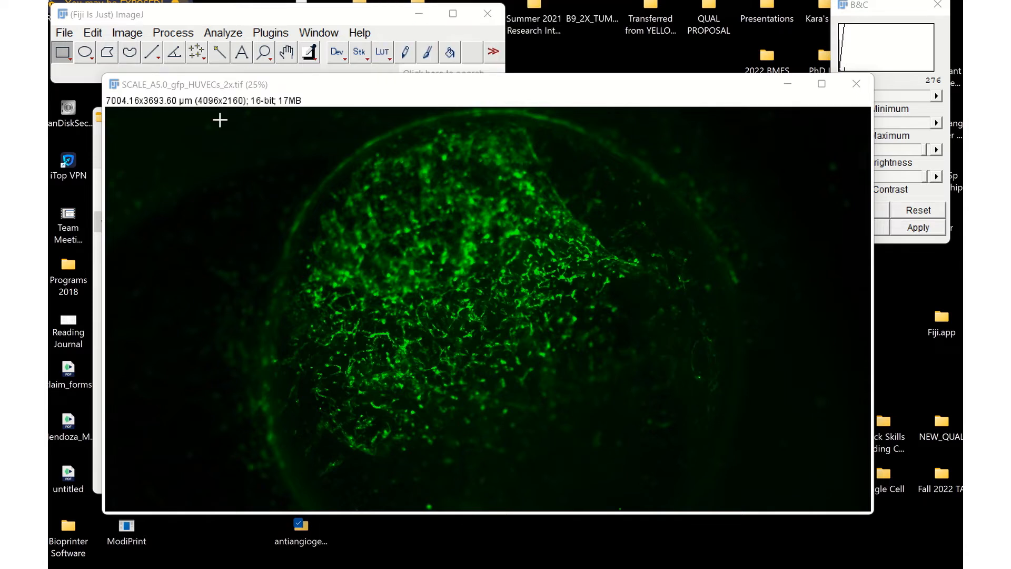
# Step: Launch the Trainable Weka Segmentation plugin on the SCALE_A5.0_gfp_HUVECs_2x image
pyautogui.click(126, 33)
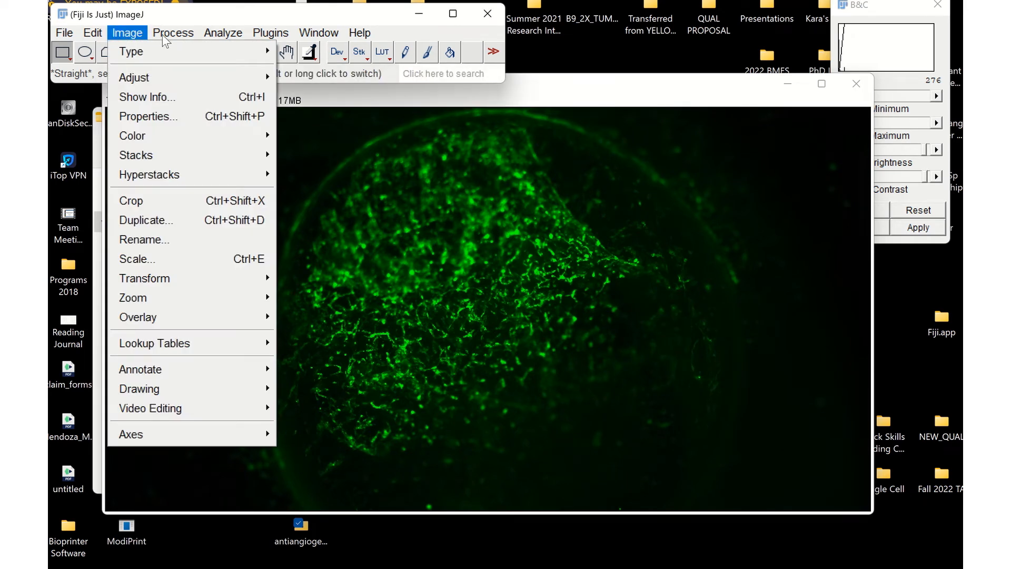
pyautogui.moveTo(225, 35)
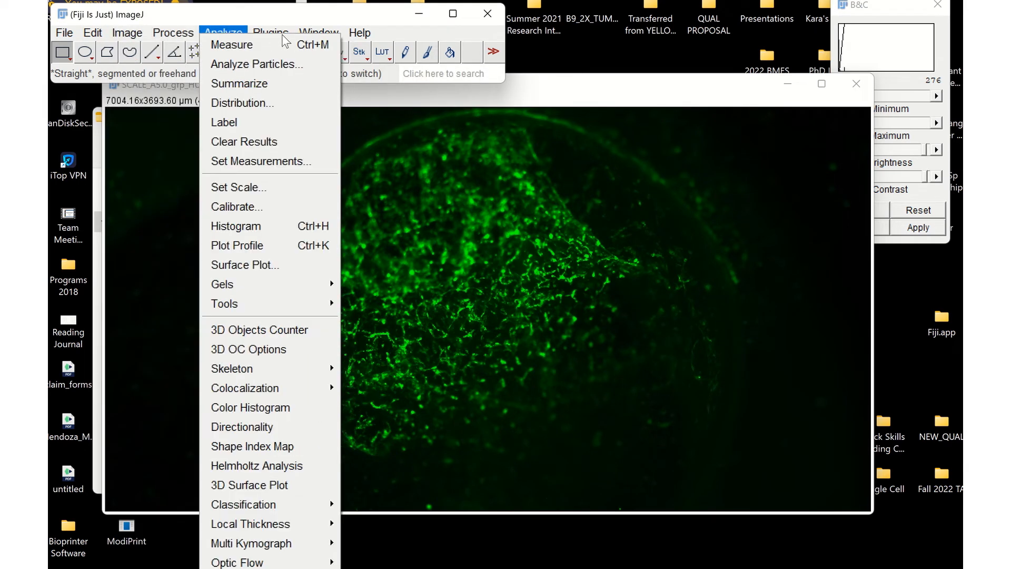
pyautogui.moveTo(240, 541)
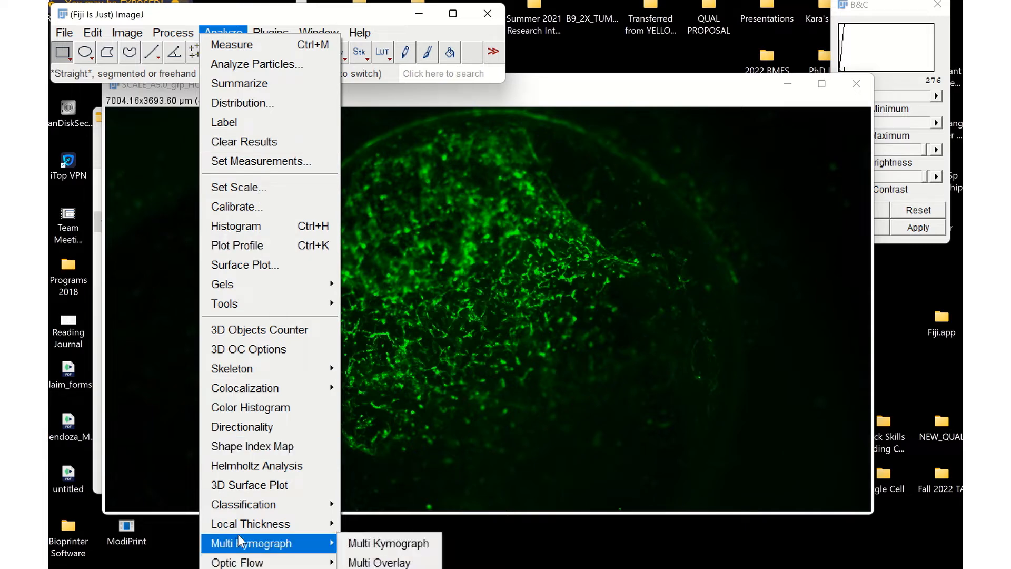
pyautogui.moveTo(271, 31)
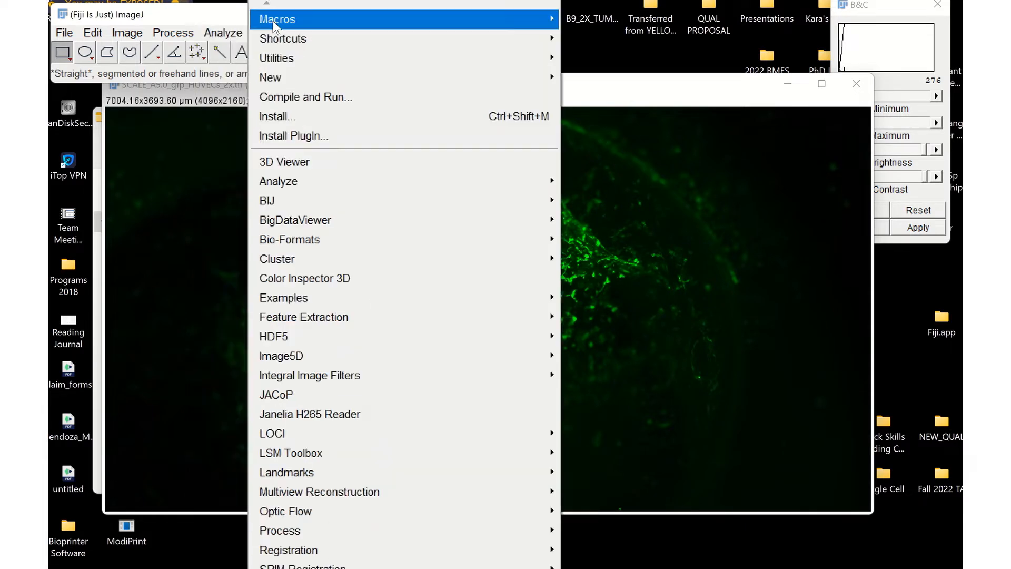
pyautogui.click(225, 15)
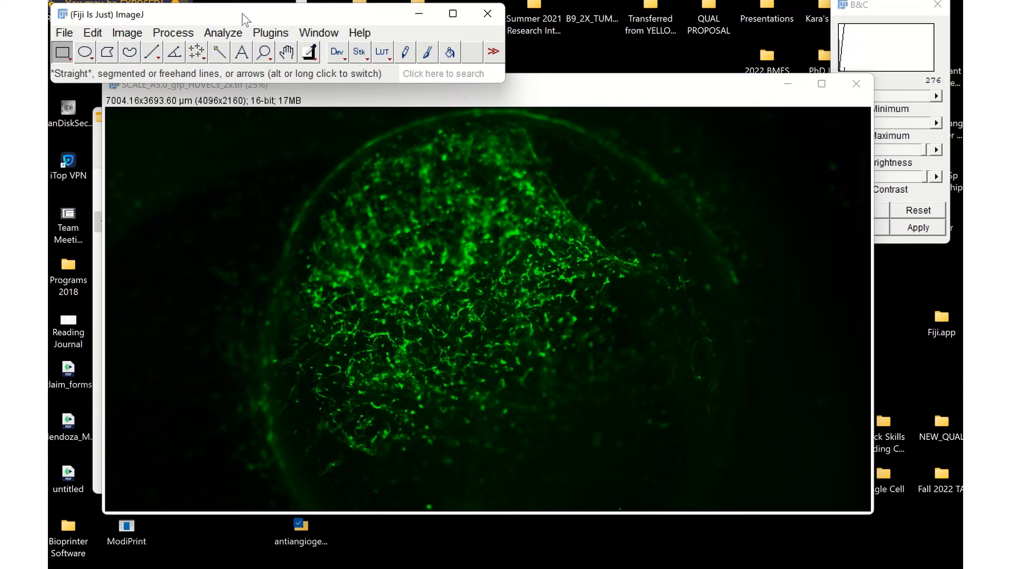
pyautogui.click(273, 40)
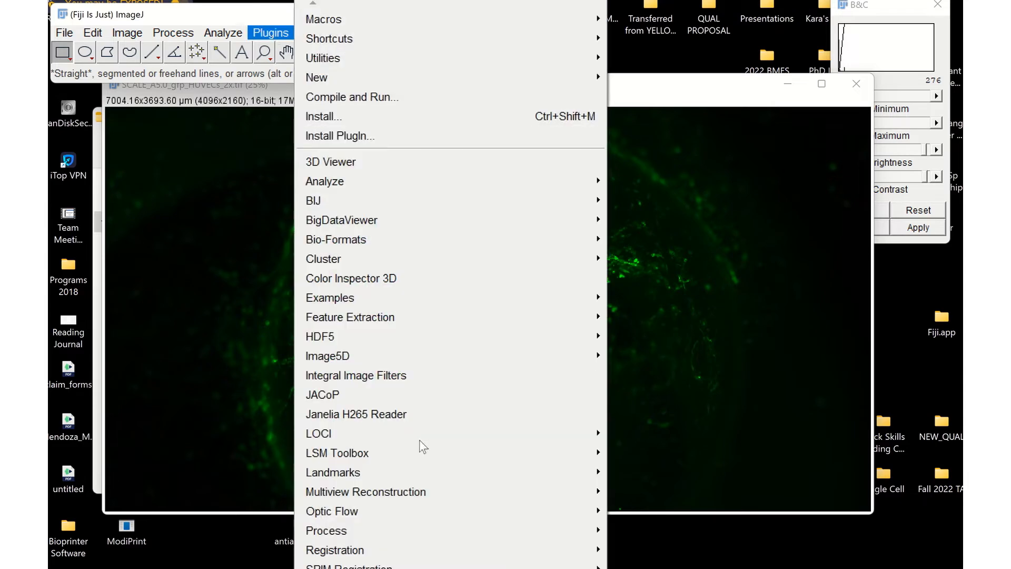
pyautogui.moveTo(358, 568)
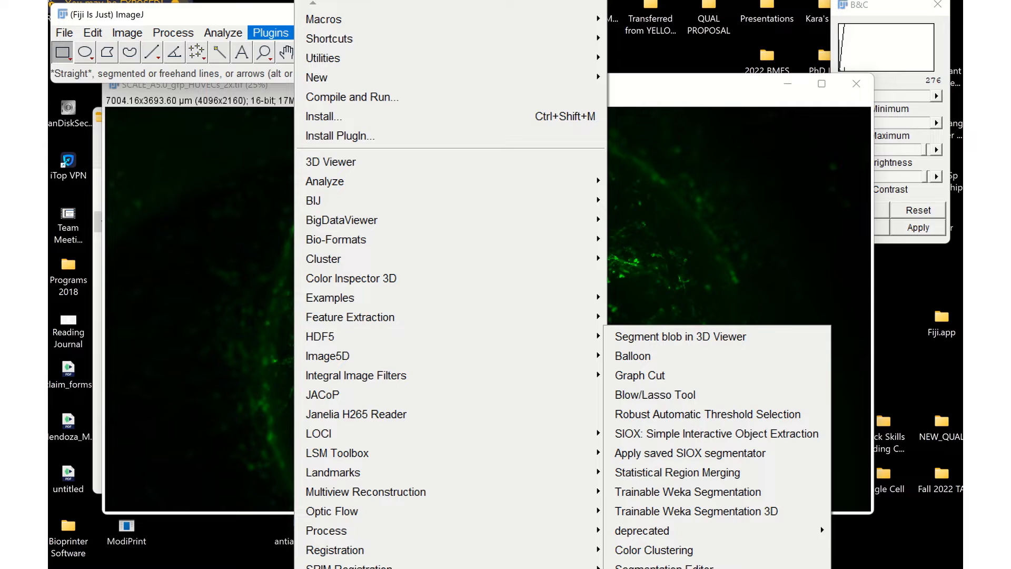
pyautogui.click(697, 493)
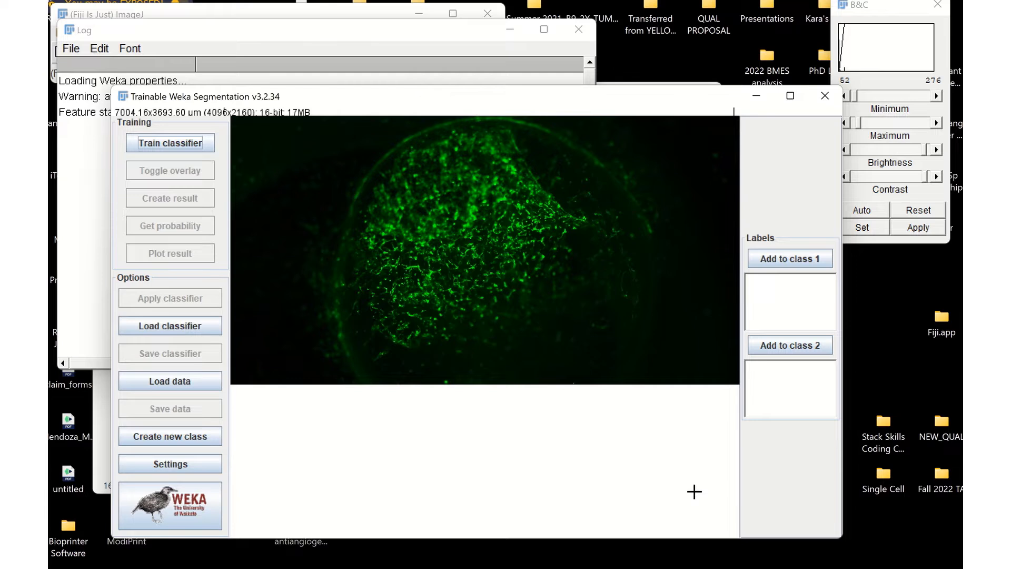
# Step: Enlarge the Trainable Weka Segmentation window and move it clear of Fiji's main window so the drawing tools stay accessible
pyautogui.moveTo(435, 25)
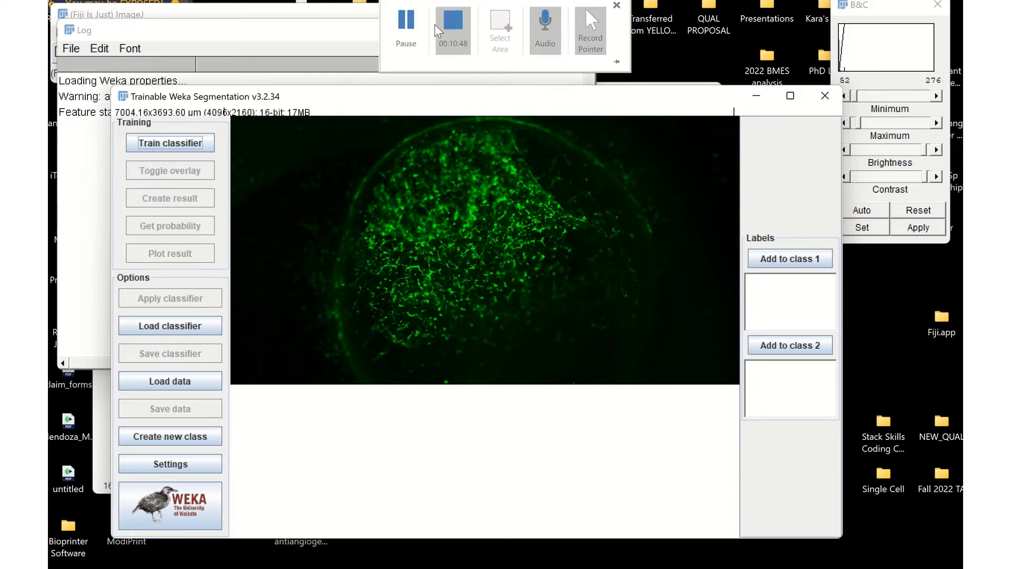
pyautogui.click(790, 96)
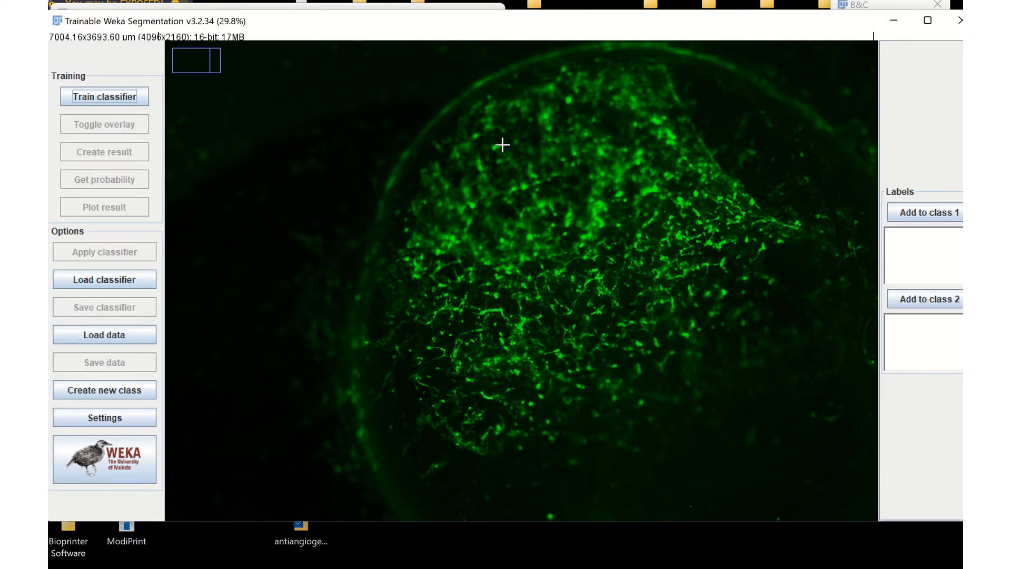
pyautogui.moveTo(327, 27); pyautogui.dragTo(343, 85)
pyautogui.click(463, 35)
pyautogui.click(509, 29)
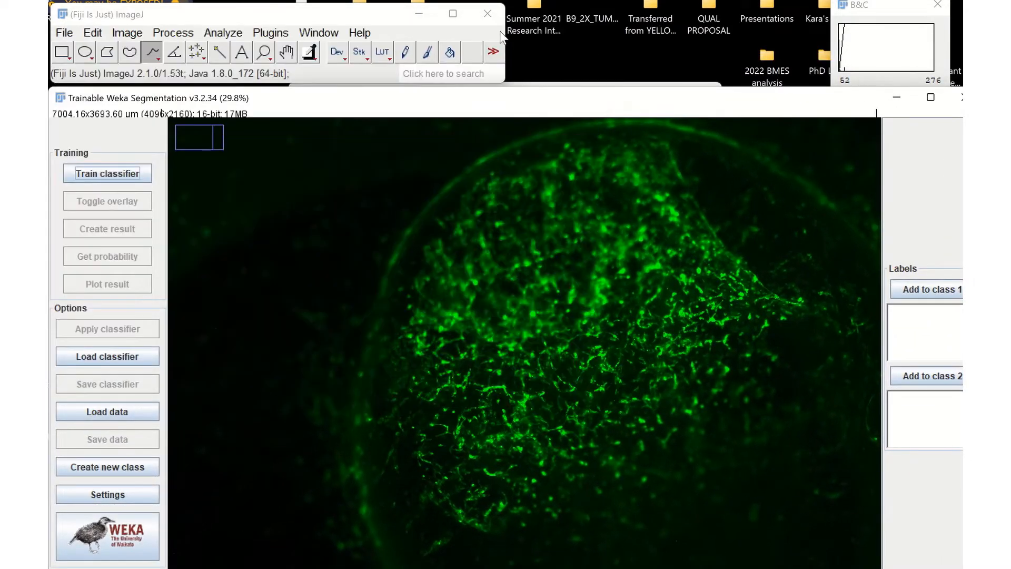
pyautogui.moveTo(392, 108); pyautogui.dragTo(392, 102)
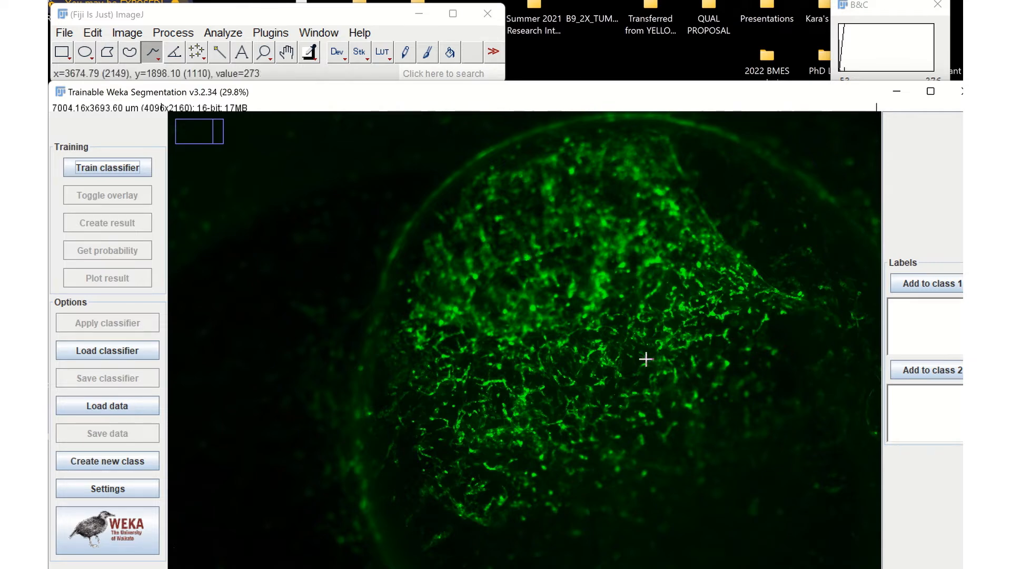
# Step: Outline a small dark background gap between the green vessels with a freehand selection, viewing the image at 200%
pyautogui.scroll(2, 646, 359)
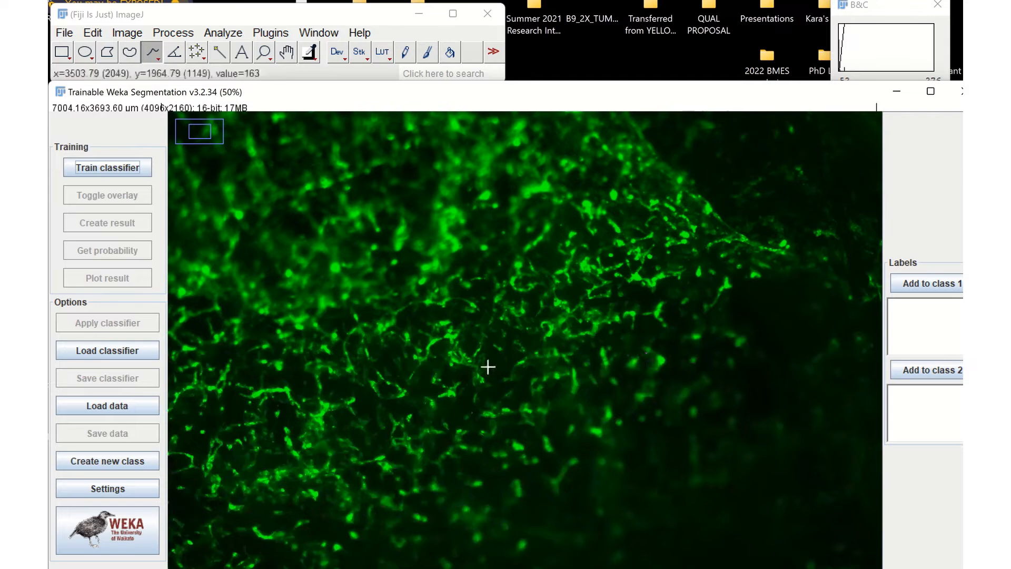
pyautogui.scroll(1, 487, 367)
pyautogui.scroll(1, 487, 367)
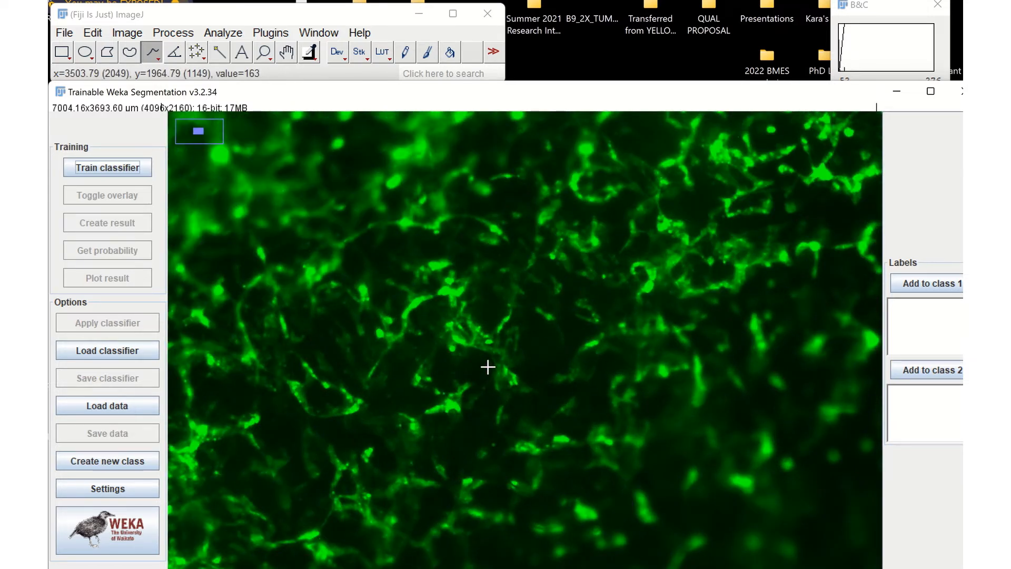
pyautogui.scroll(1, 487, 367)
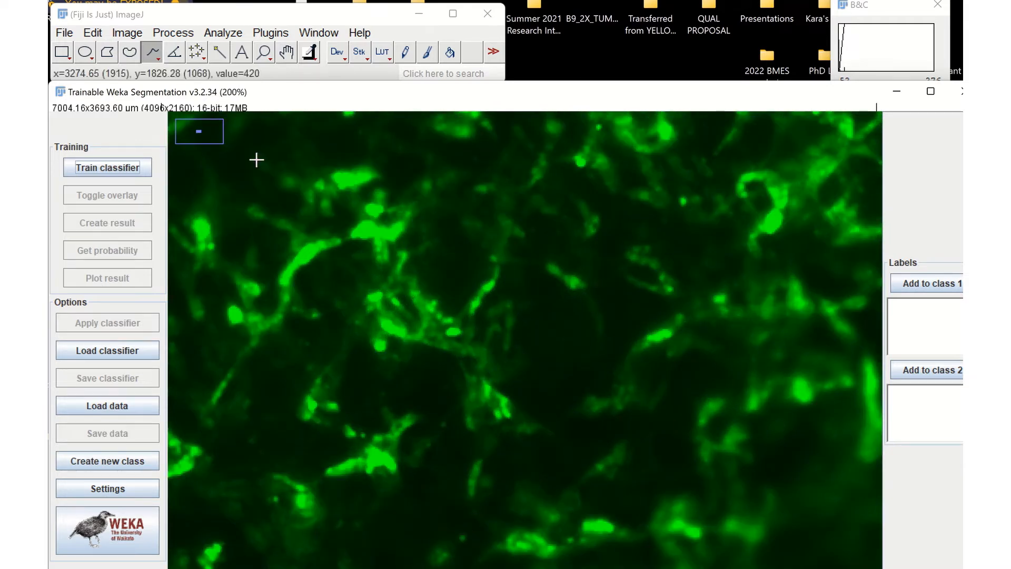
pyautogui.click(134, 54)
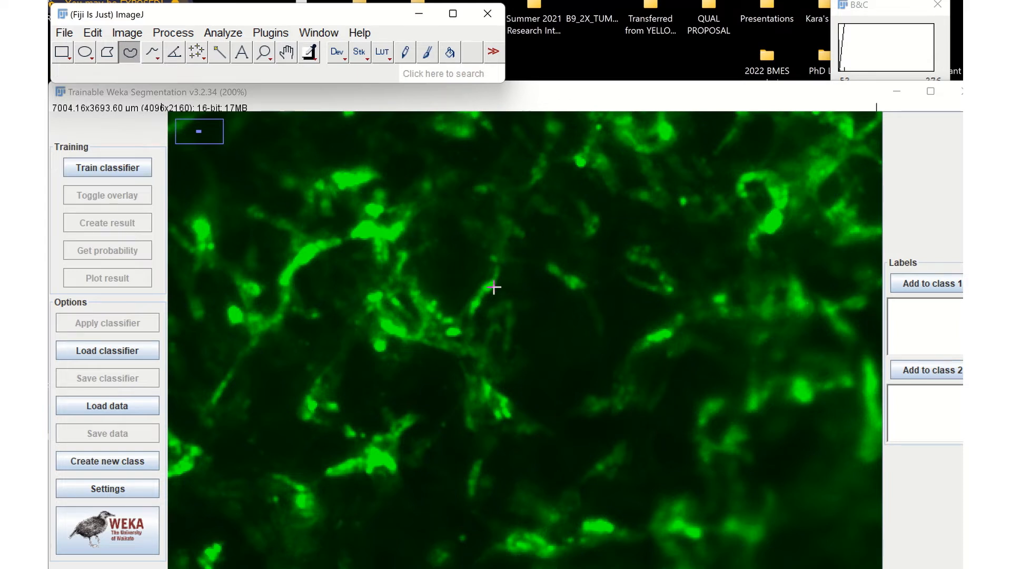
pyautogui.click(481, 269)
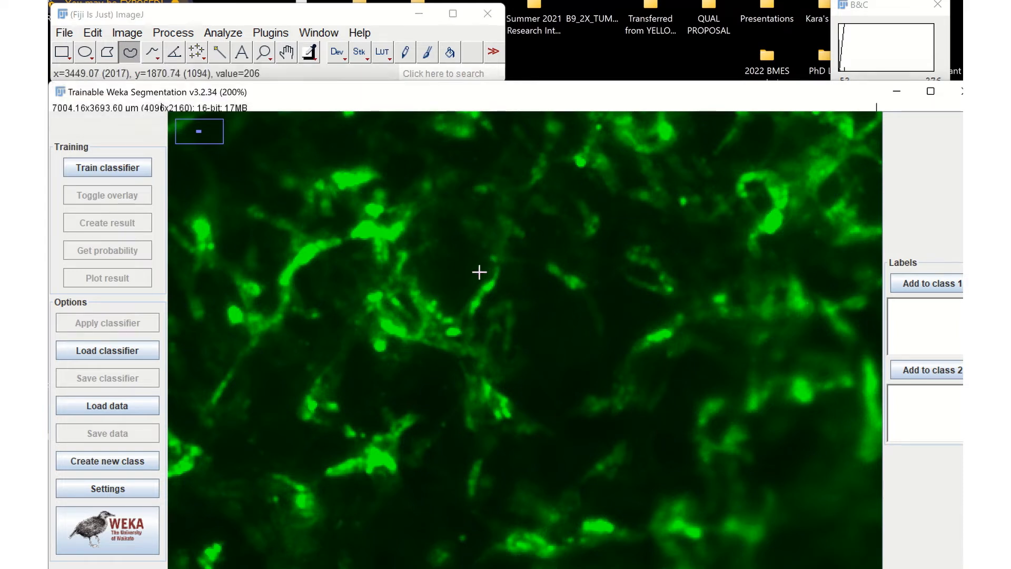
pyautogui.moveTo(480, 273)
pyautogui.mouseDown()
pyautogui.moveTo(453, 306)
pyautogui.moveTo(428, 282)
pyautogui.moveTo(437, 266)
pyautogui.mouseUp()
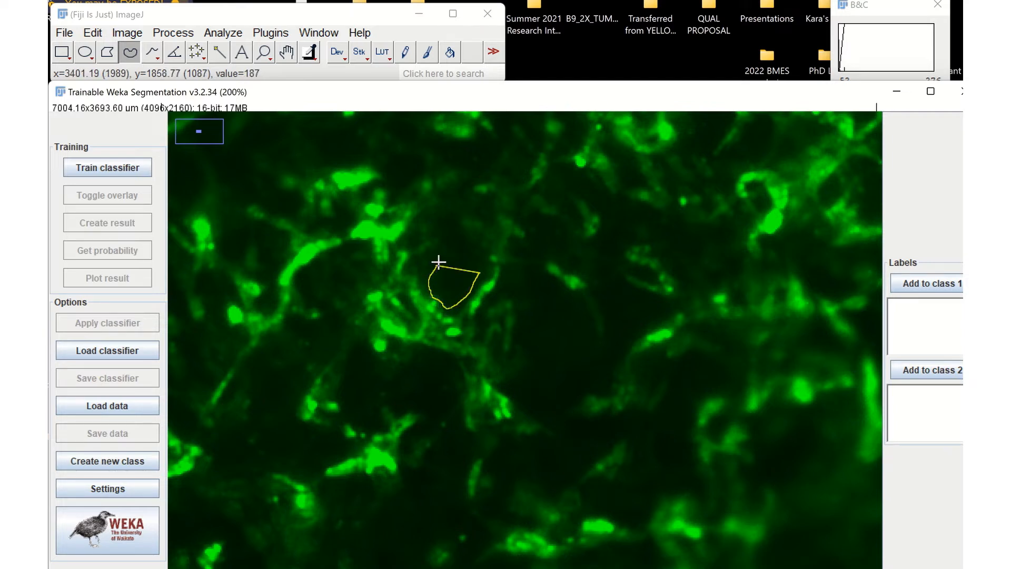
# Step: Add the outlined gap to class 2, along with freehand outlines of the large dark area below it and the narrow slit in the small vessel nearby
pyautogui.click(918, 370)
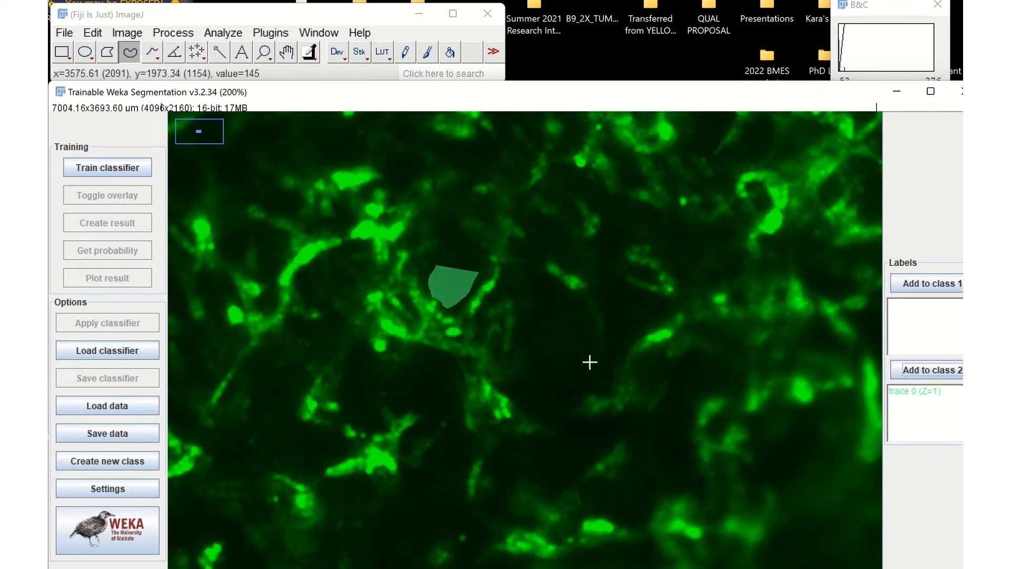
pyautogui.moveTo(590, 362)
pyautogui.mouseDown()
pyautogui.moveTo(576, 299)
pyautogui.moveTo(560, 298)
pyautogui.moveTo(519, 323)
pyautogui.moveTo(530, 373)
pyautogui.moveTo(504, 384)
pyautogui.moveTo(543, 412)
pyautogui.moveTo(590, 385)
pyautogui.moveTo(587, 358)
pyautogui.mouseUp()
pyautogui.click(906, 369)
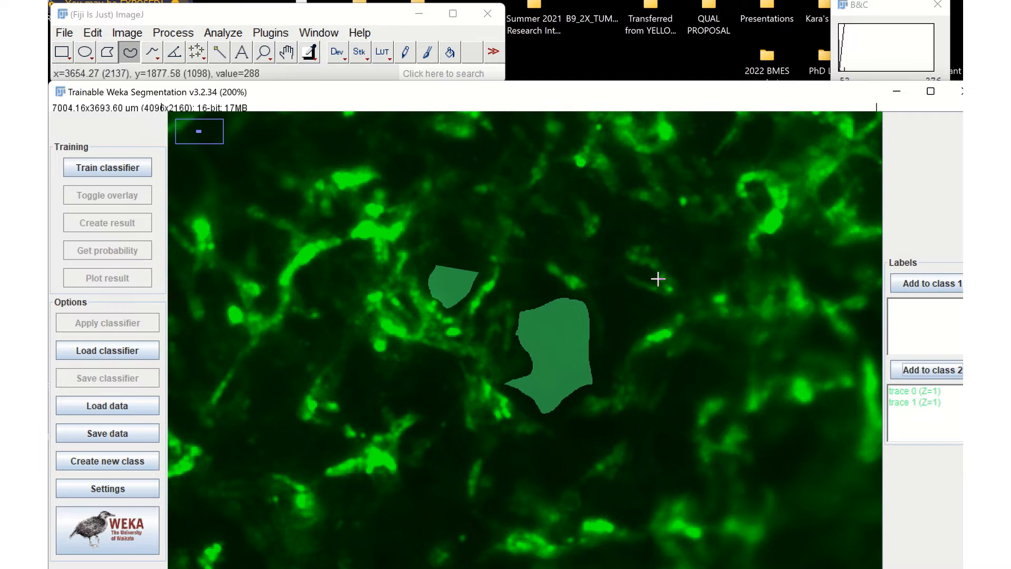
pyautogui.moveTo(657, 279)
pyautogui.mouseDown()
pyautogui.moveTo(638, 267)
pyautogui.moveTo(655, 279)
pyautogui.mouseUp()
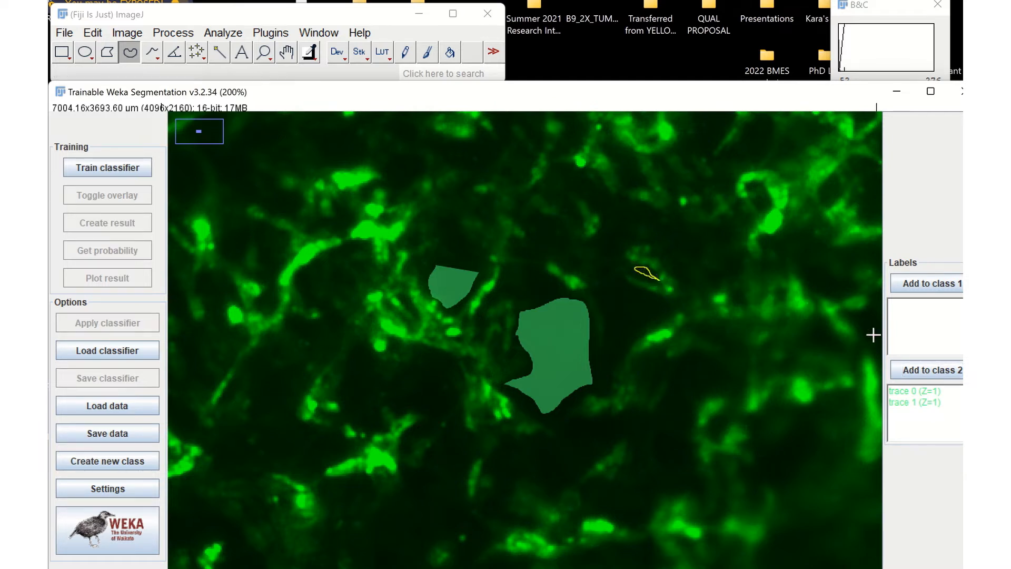
pyautogui.click(927, 370)
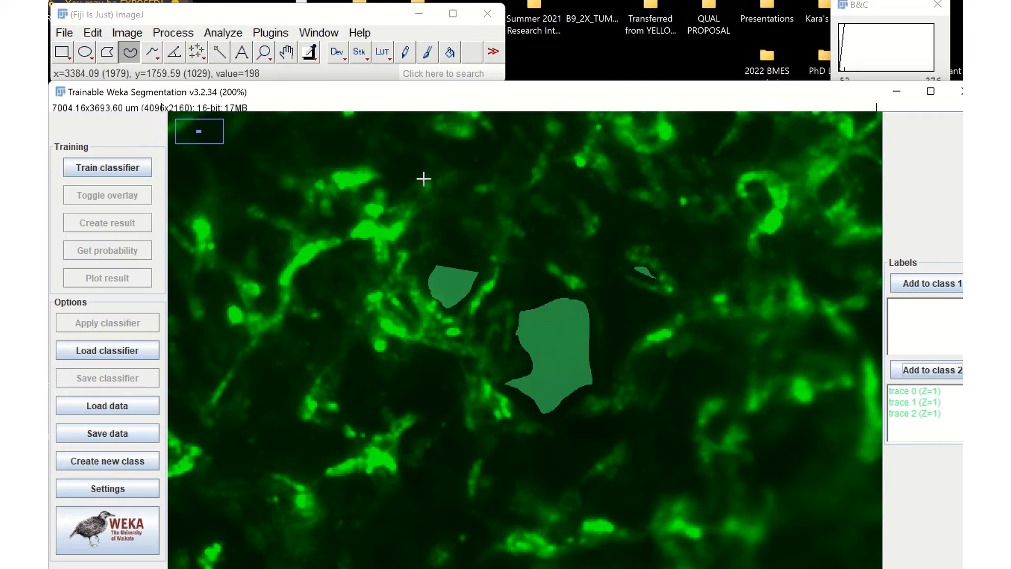
# Step: Outline three more small dark gaps, including the one inside the curled vessel, and add each to class 2
pyautogui.moveTo(417, 168)
pyautogui.mouseDown()
pyautogui.moveTo(392, 168)
pyautogui.moveTo(397, 184)
pyautogui.moveTo(419, 168)
pyautogui.mouseUp()
pyautogui.click(906, 370)
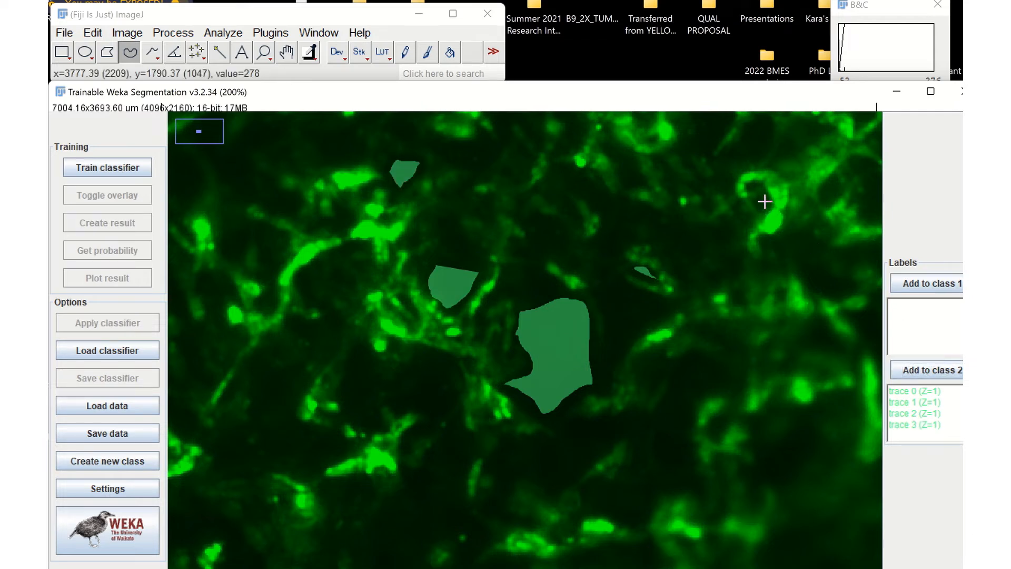
pyautogui.moveTo(764, 201)
pyautogui.mouseDown()
pyautogui.moveTo(758, 196)
pyautogui.moveTo(757, 208)
pyautogui.moveTo(765, 204)
pyautogui.mouseUp()
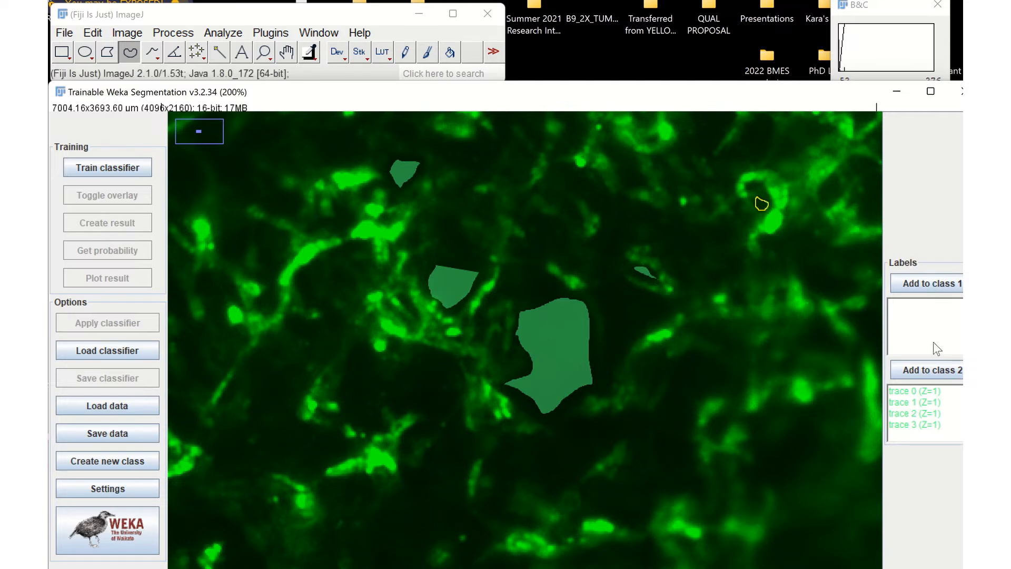
pyautogui.click(926, 371)
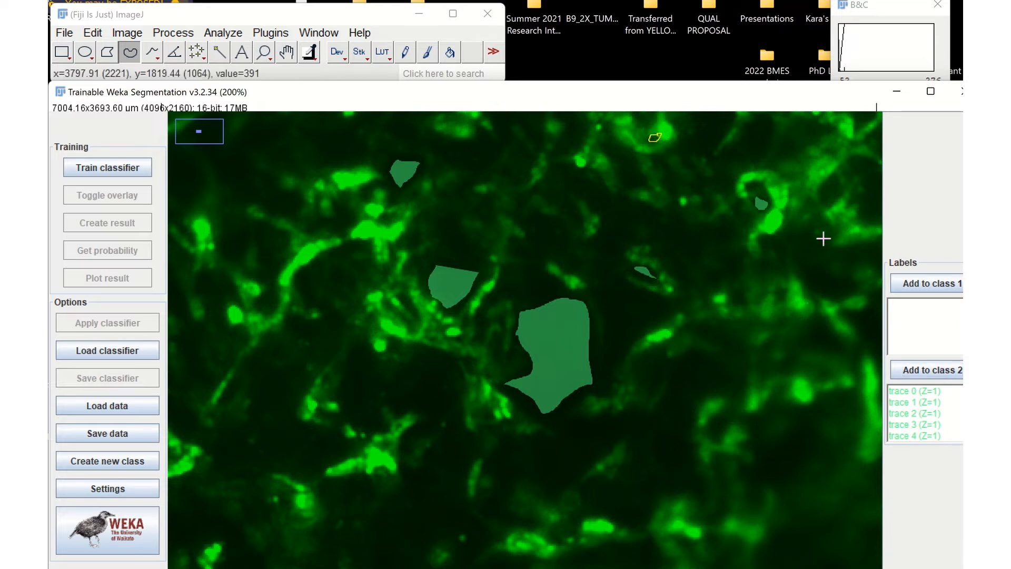
pyautogui.click(936, 369)
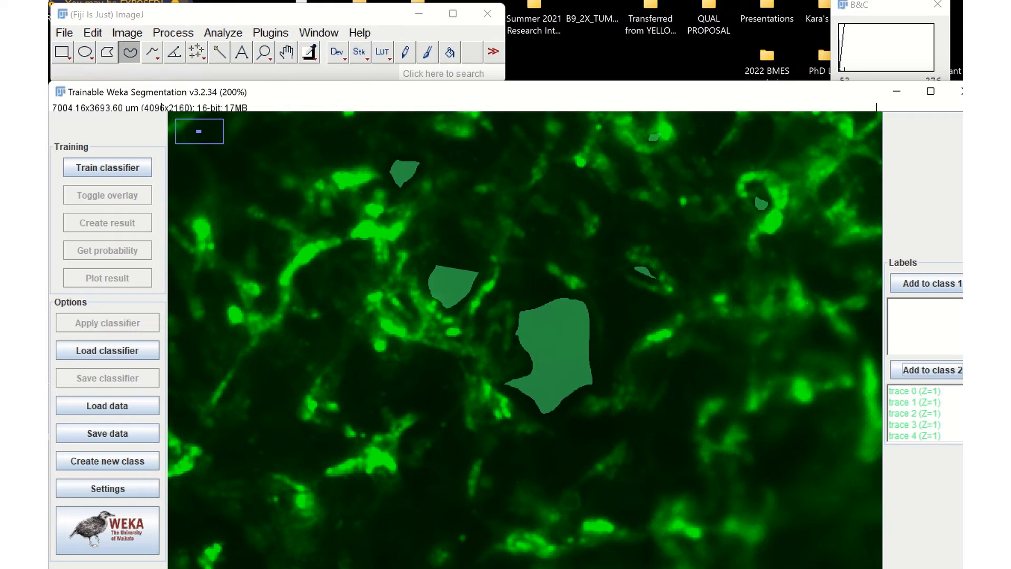
# Step: Outline two tiny dark gaps within the dense vessel cluster around the first labelled gap and add each to class 2
pyautogui.moveTo(537, 568)
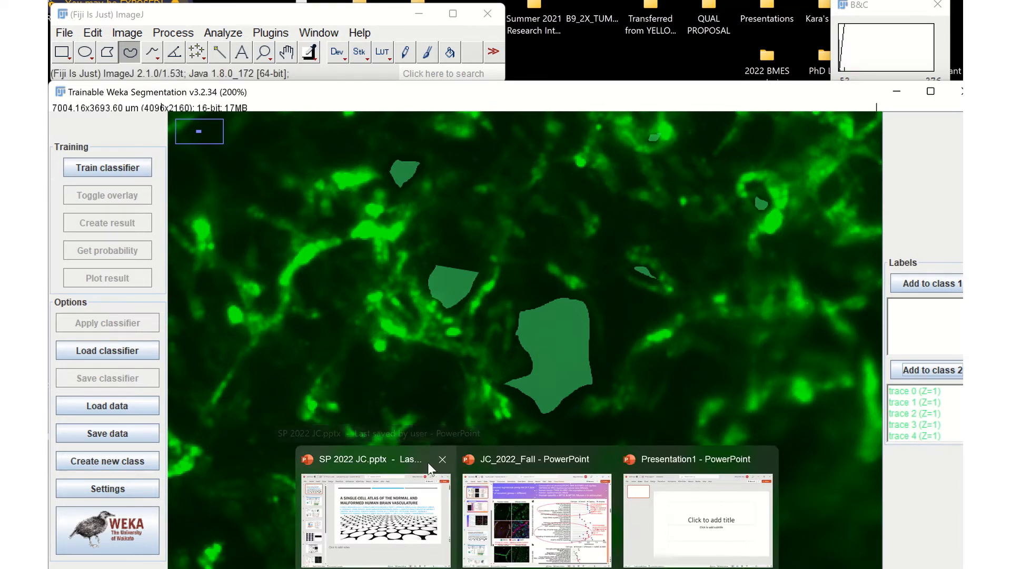
pyautogui.scroll(3, 441, 353)
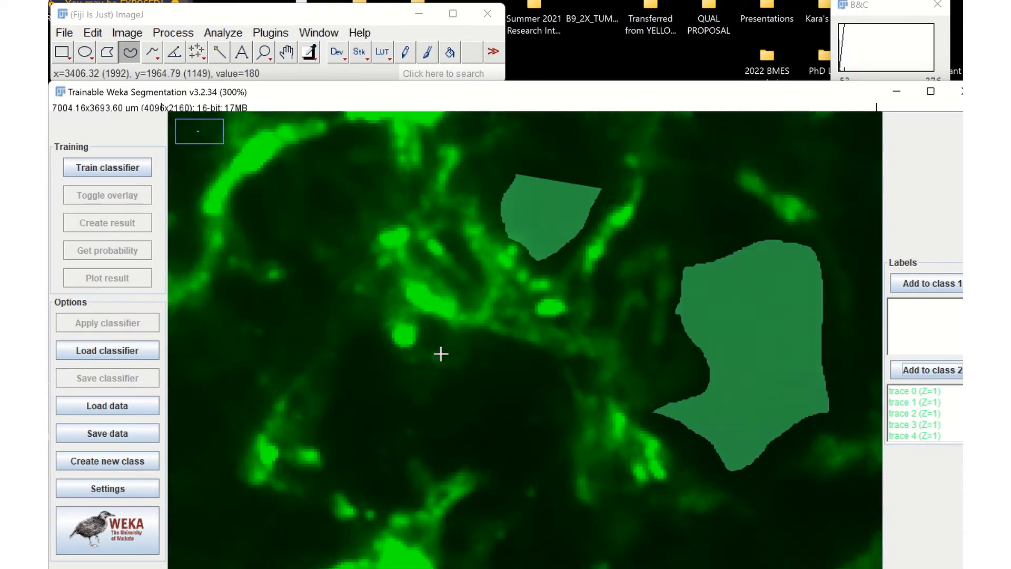
pyautogui.scroll(-1, 441, 353)
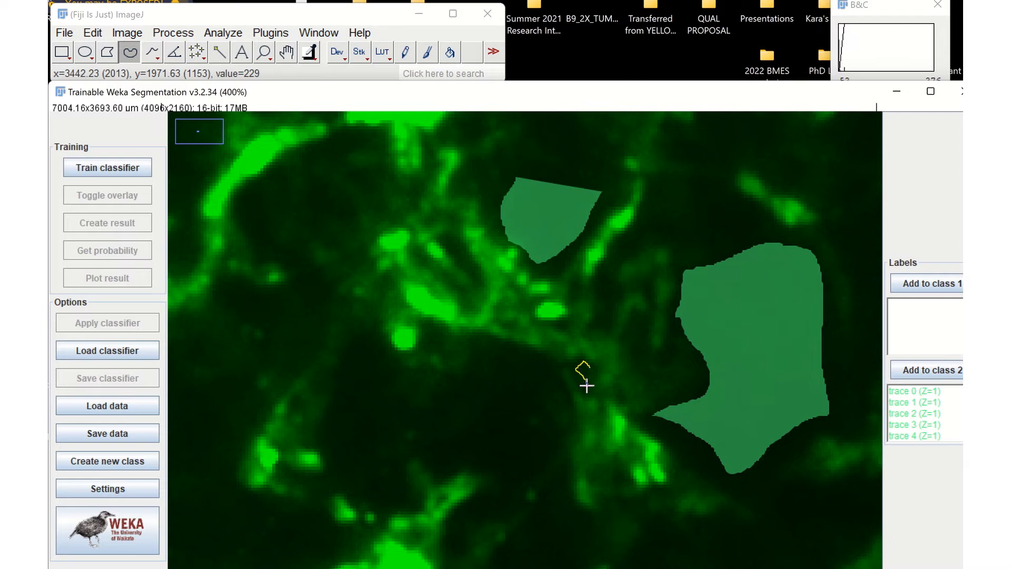
pyautogui.click(902, 364)
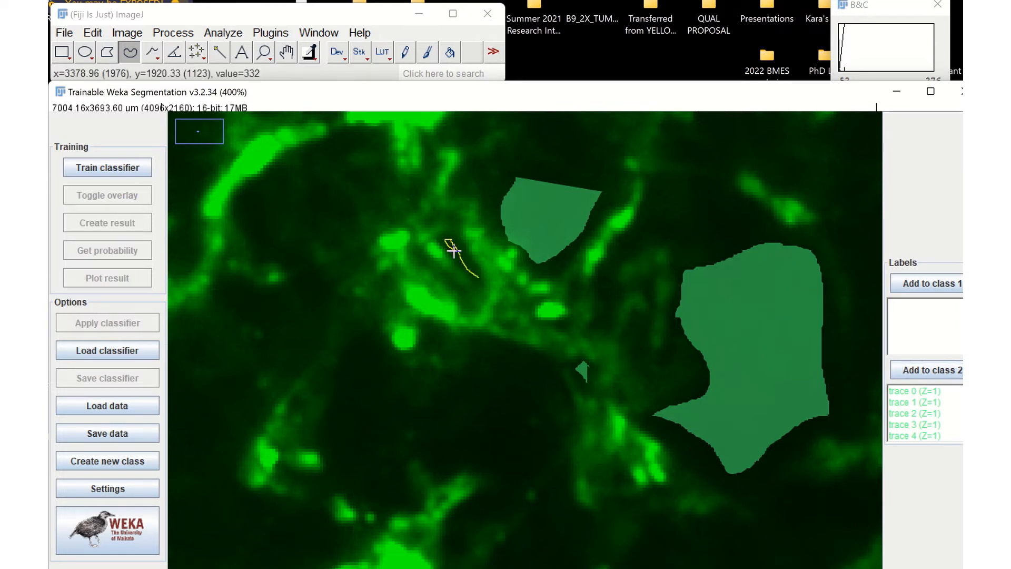
pyautogui.moveTo(454, 251); pyautogui.dragTo(461, 261)
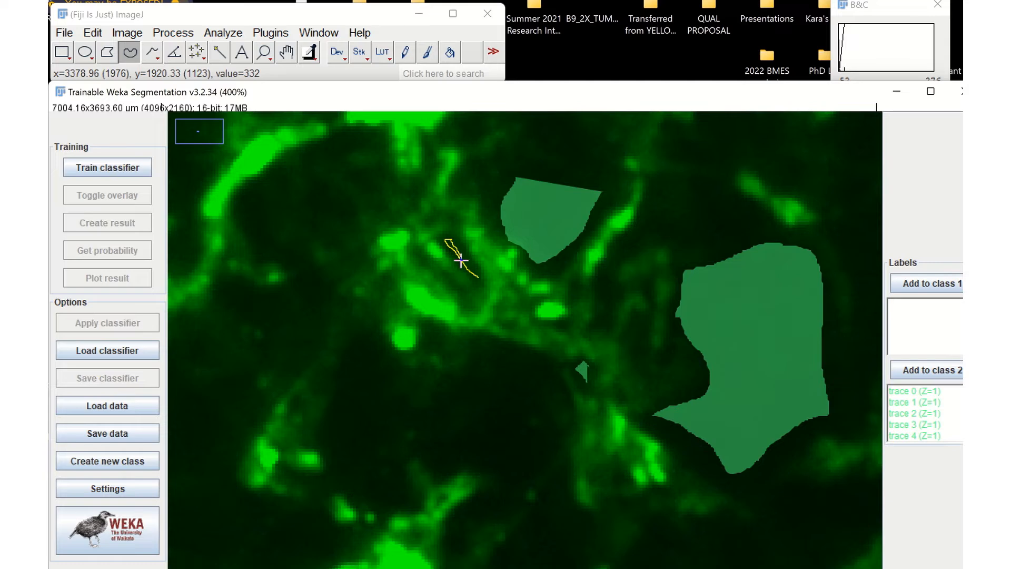
pyautogui.click(930, 370)
# Step: Outline the short diagonal vessel above the large class 2 area with a freehand selection and add it to class 1
pyautogui.press('-')
pyautogui.press('-')
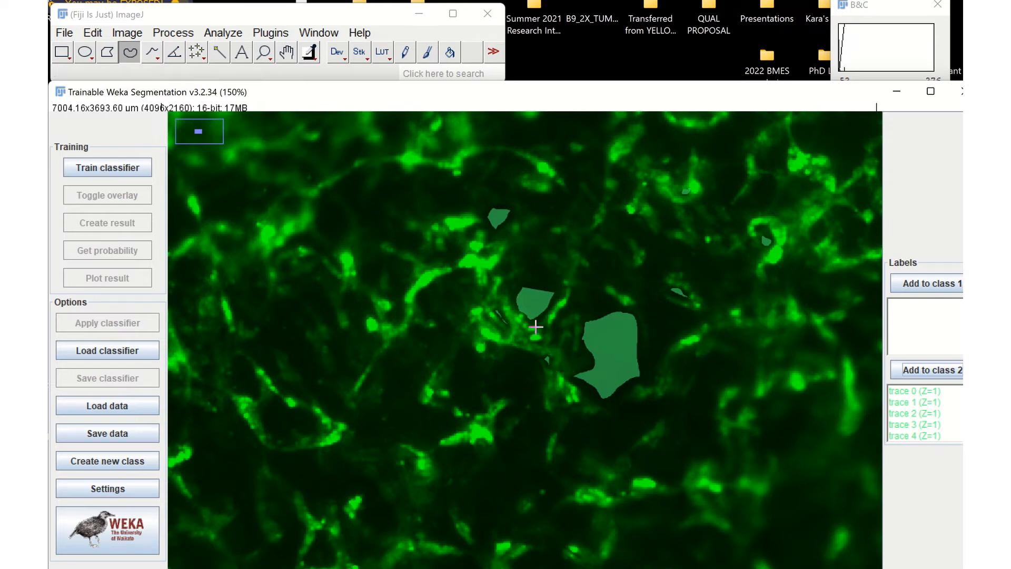
pyautogui.press('+')
pyautogui.press('+')
pyautogui.press('+')
pyautogui.press('+')
pyautogui.press('+')
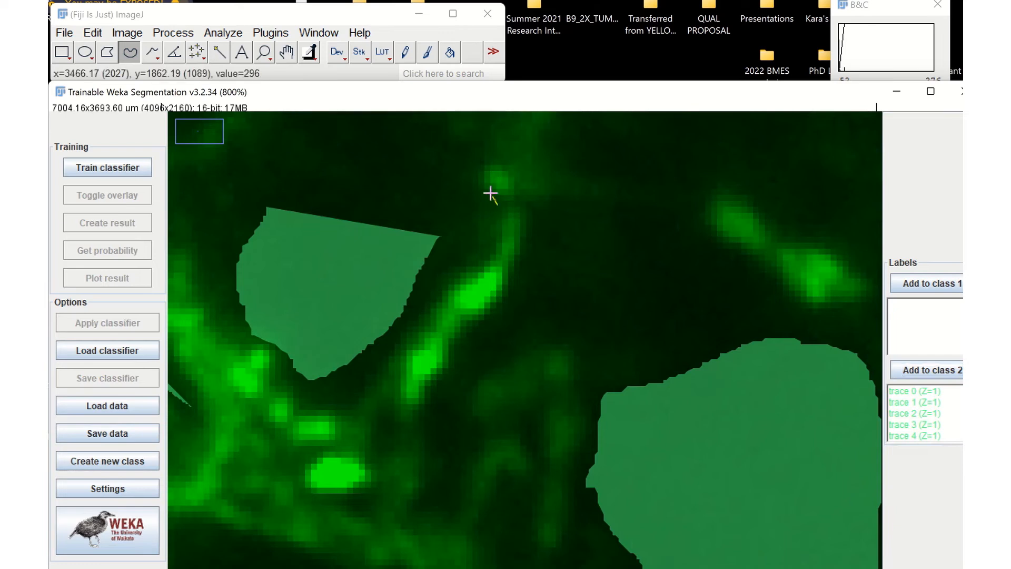
pyautogui.moveTo(489, 171)
pyautogui.mouseDown()
pyautogui.moveTo(511, 196)
pyautogui.moveTo(516, 237)
pyautogui.moveTo(469, 327)
pyautogui.moveTo(412, 392)
pyautogui.moveTo(411, 350)
pyautogui.moveTo(485, 264)
pyautogui.moveTo(506, 228)
pyautogui.moveTo(499, 203)
pyautogui.mouseUp()
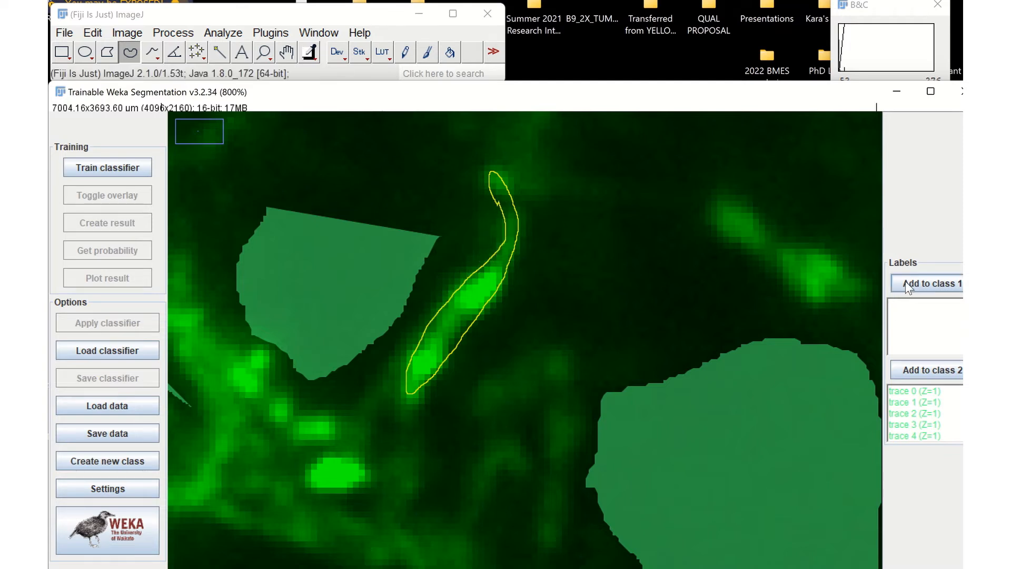
pyautogui.click(839, 275)
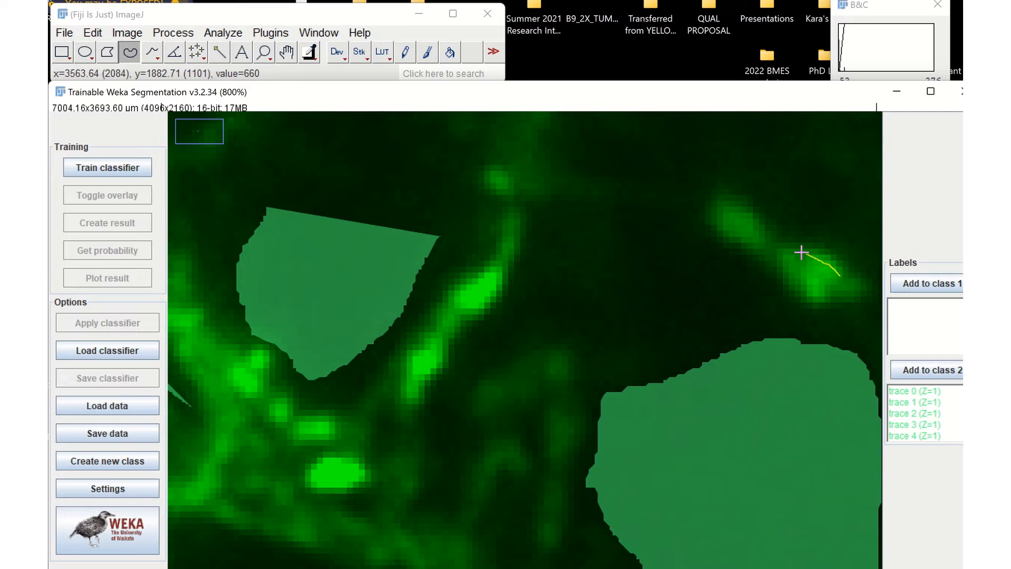
pyautogui.moveTo(801, 253)
pyautogui.mouseDown()
pyautogui.moveTo(751, 210)
pyautogui.moveTo(722, 210)
pyautogui.moveTo(805, 289)
pyautogui.moveTo(845, 280)
pyautogui.mouseUp()
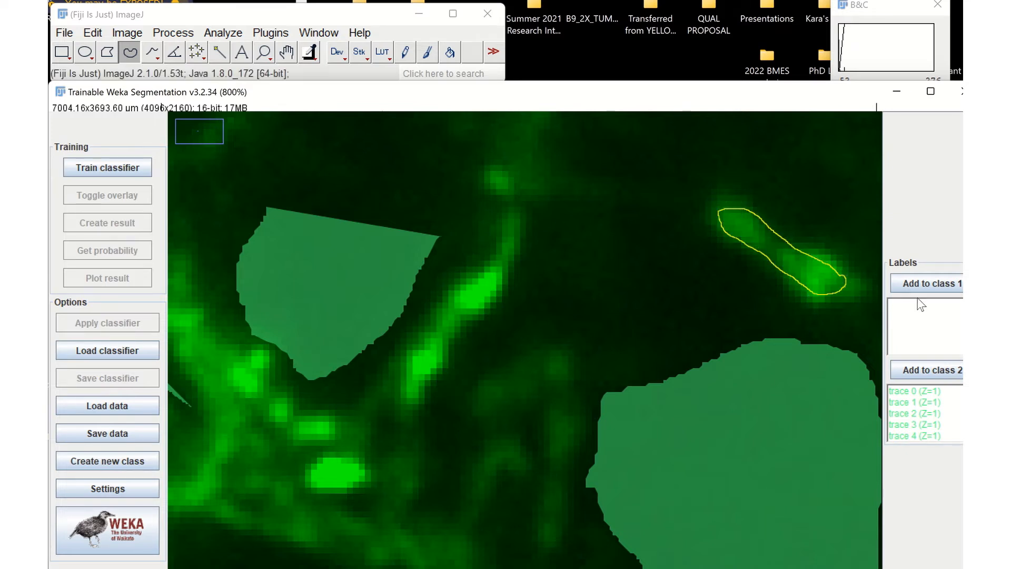
pyautogui.click(921, 282)
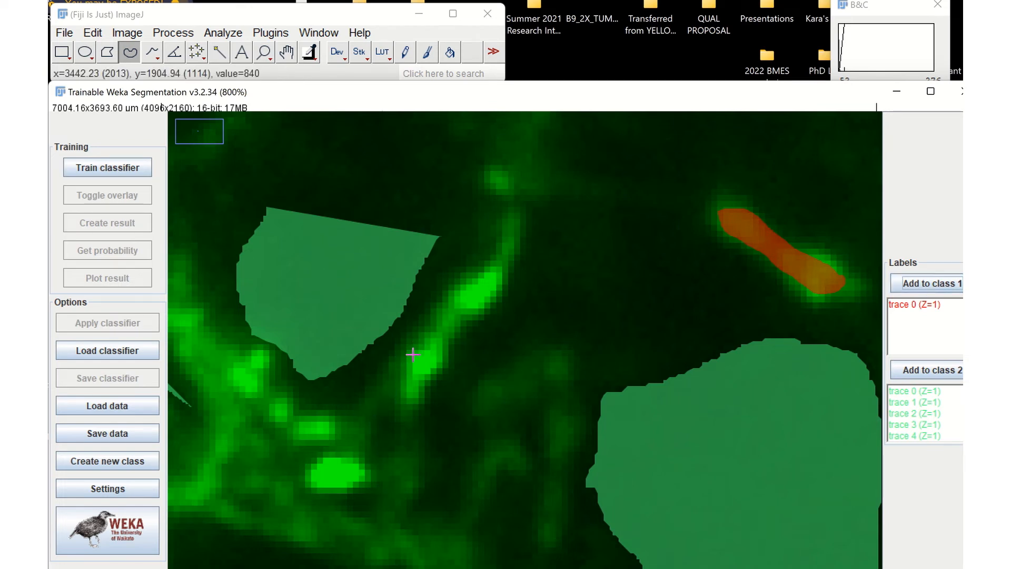
# Step: Outline the slender vessel beside the first labelled gap and the branching vessel on its opposite side, adding each to class 1
pyautogui.moveTo(415, 354)
pyautogui.mouseDown()
pyautogui.moveTo(505, 231)
pyautogui.moveTo(497, 180)
pyautogui.moveTo(514, 199)
pyautogui.moveTo(508, 248)
pyautogui.moveTo(462, 333)
pyautogui.moveTo(406, 396)
pyautogui.moveTo(411, 353)
pyautogui.moveTo(424, 339)
pyautogui.mouseUp()
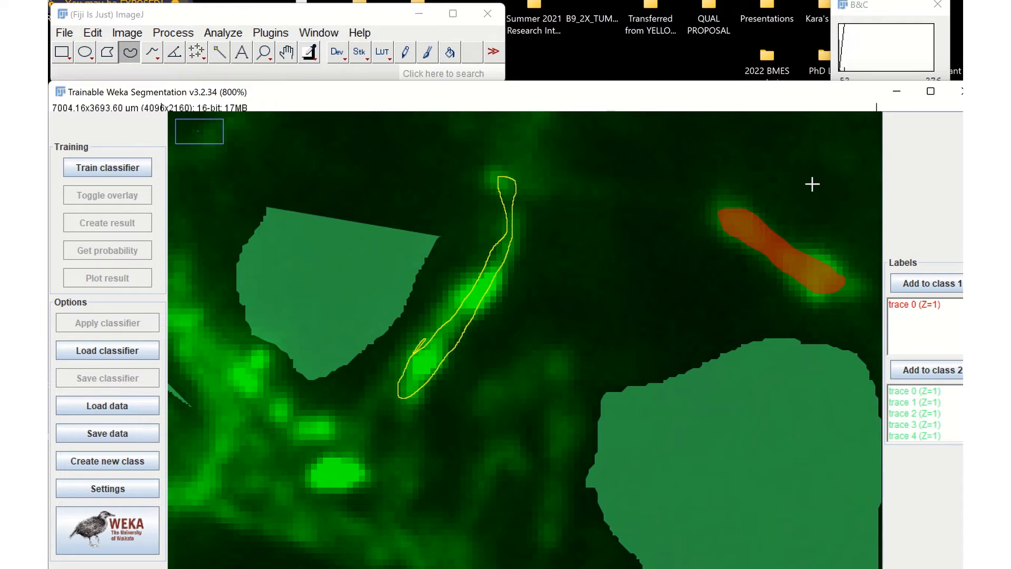
pyautogui.click(914, 283)
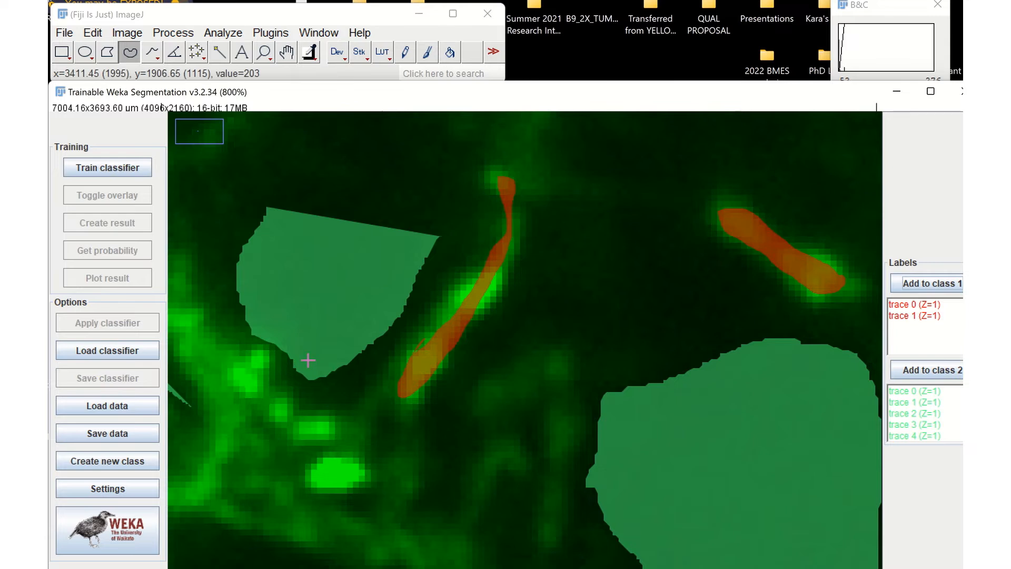
pyautogui.press('-')
pyautogui.press('-')
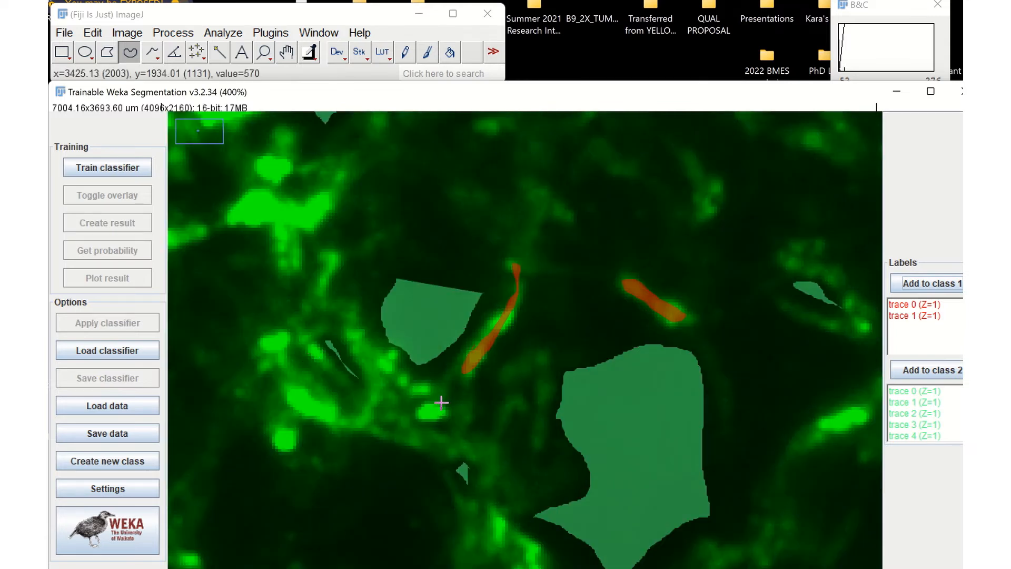
pyautogui.moveTo(441, 402)
pyautogui.mouseDown()
pyautogui.moveTo(409, 386)
pyautogui.moveTo(327, 299)
pyautogui.moveTo(367, 372)
pyautogui.moveTo(354, 420)
pyautogui.moveTo(402, 390)
pyautogui.moveTo(423, 400)
pyautogui.mouseUp()
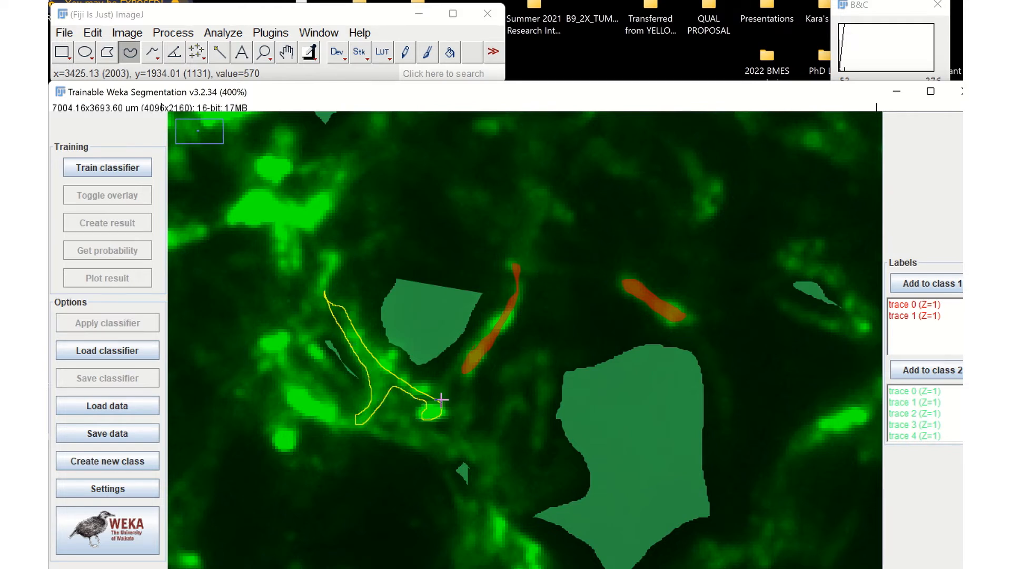
pyautogui.click(927, 284)
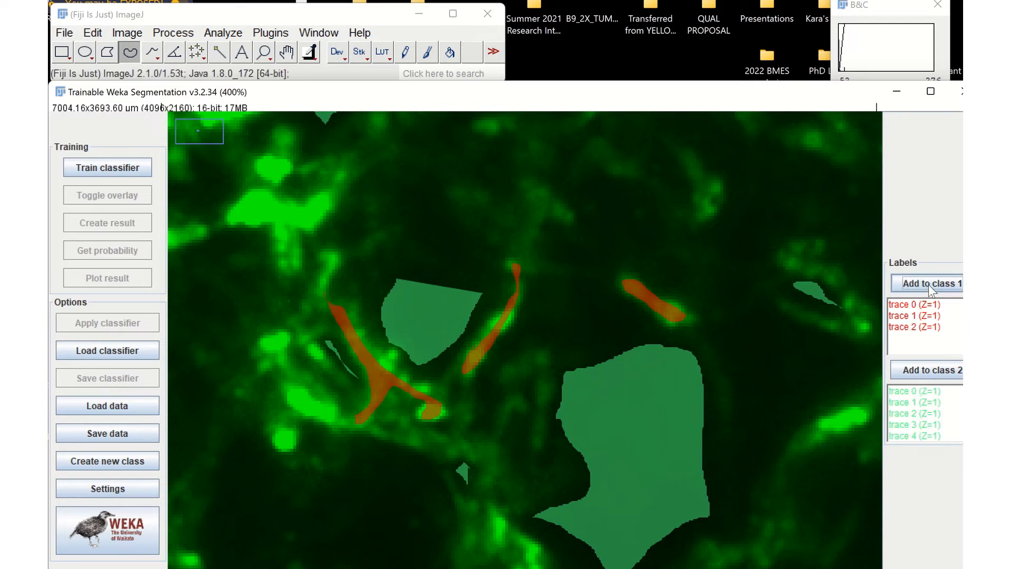
# Step: Add the two thin branches at the slender vessel's lower end to class 1 and the small gap between them to class 2
pyautogui.scroll(1, 458, 388)
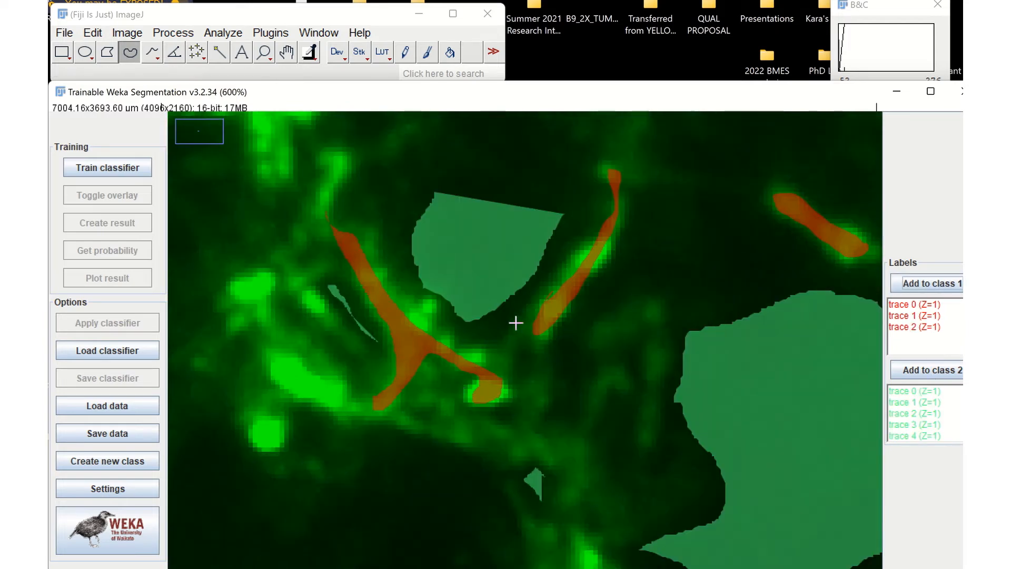
pyautogui.moveTo(534, 312)
pyautogui.mouseDown()
pyautogui.moveTo(478, 364)
pyautogui.moveTo(534, 324)
pyautogui.mouseUp()
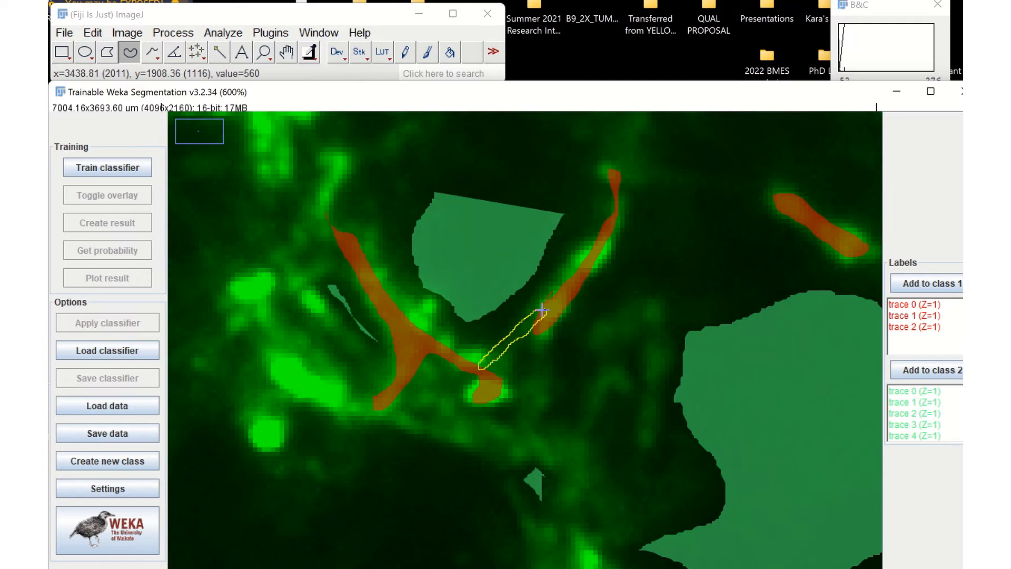
pyautogui.click(927, 284)
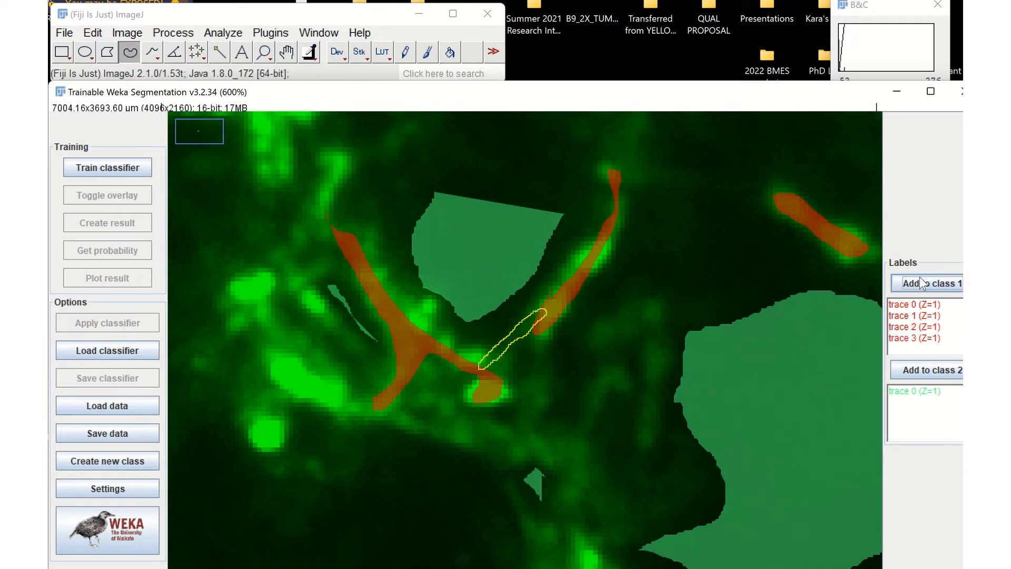
pyautogui.moveTo(537, 331)
pyautogui.mouseDown()
pyautogui.moveTo(516, 440)
pyautogui.moveTo(530, 433)
pyautogui.moveTo(542, 329)
pyautogui.mouseUp()
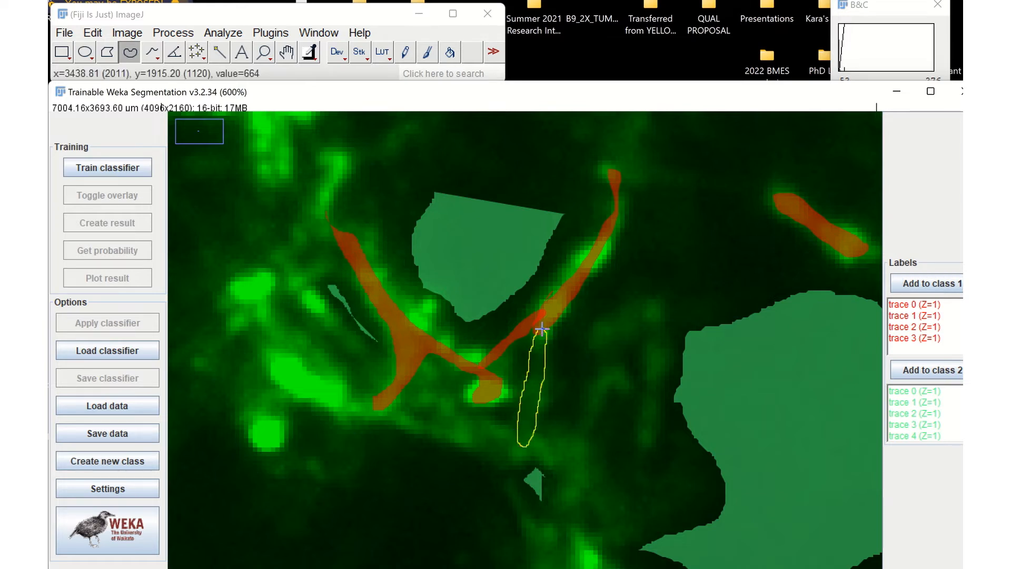
pyautogui.click(930, 282)
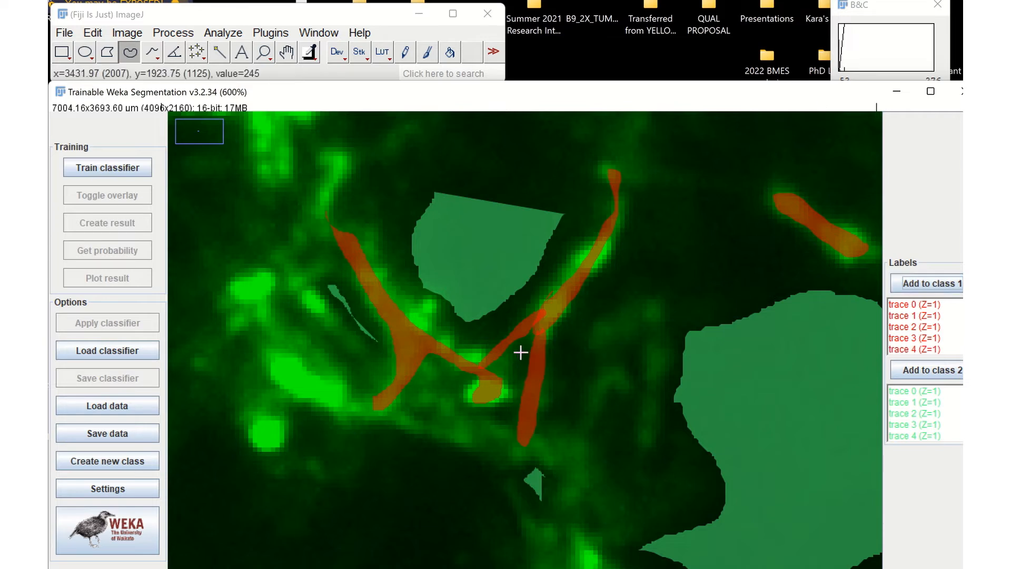
pyautogui.moveTo(515, 368); pyautogui.dragTo(524, 355)
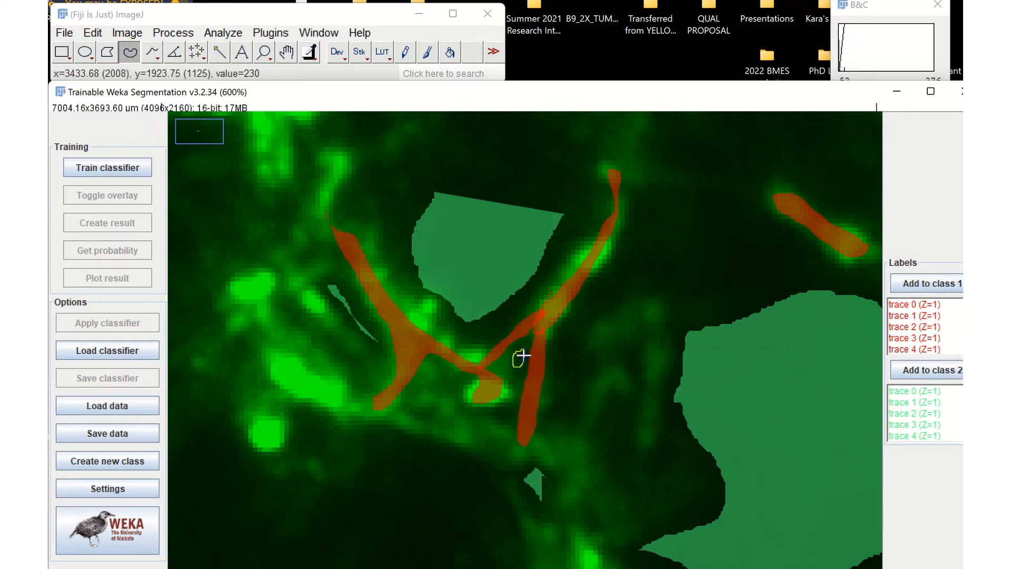
pyautogui.click(909, 367)
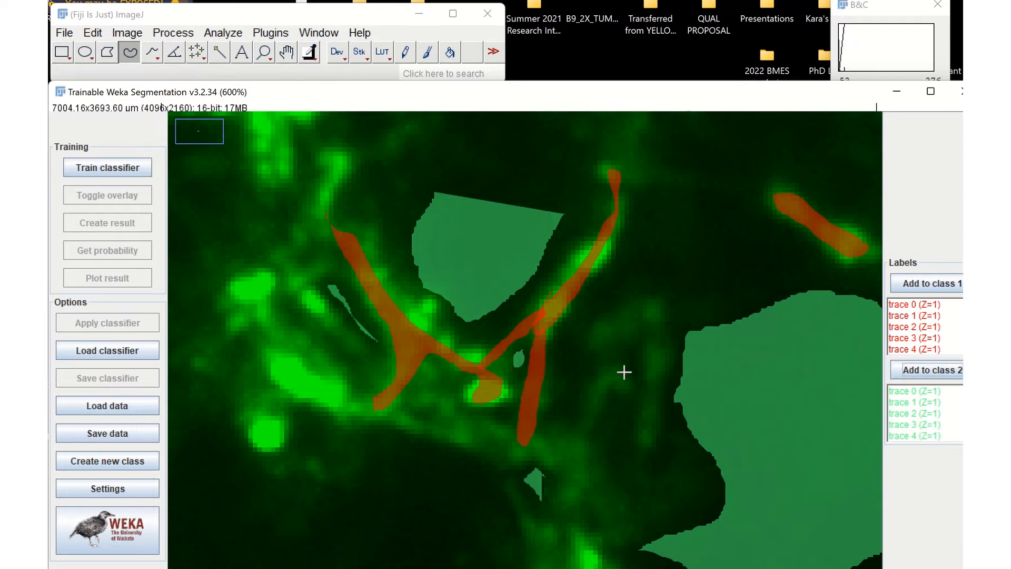
pyautogui.moveTo(504, 2)
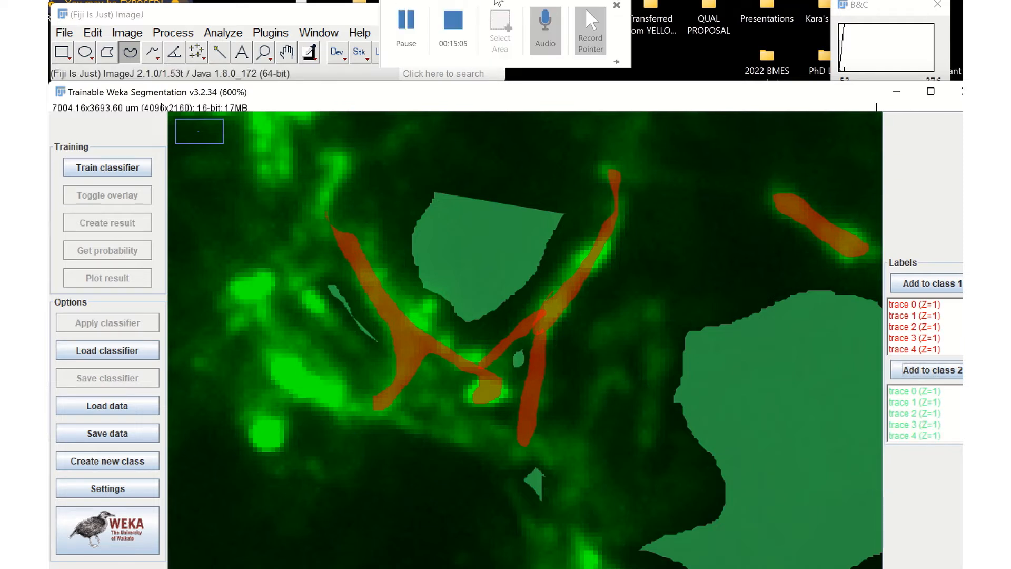
pyautogui.click(403, 21)
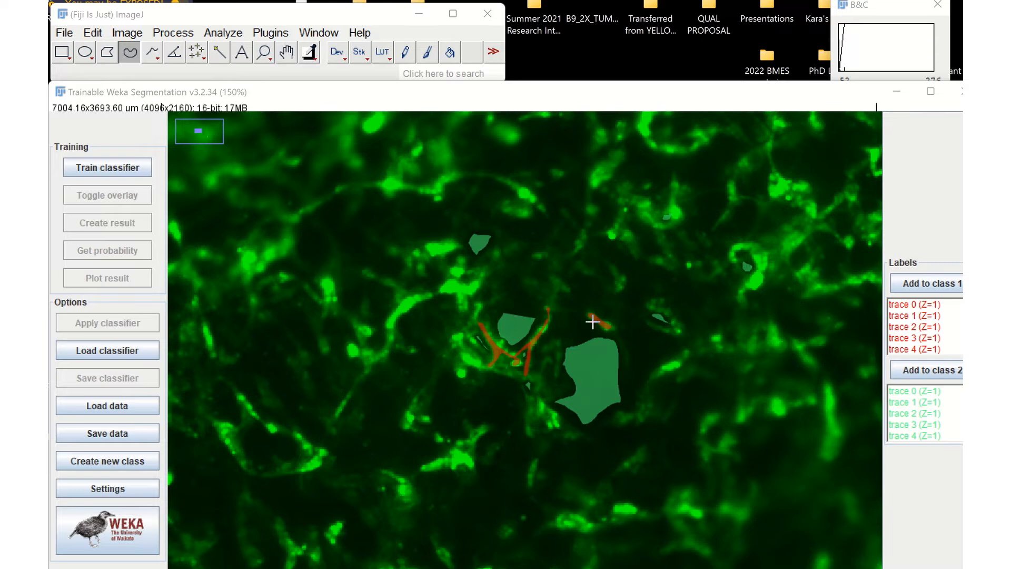
# Step: Outline the crescent-shaped dark gap beside the round bright spot for class 2 and the curved vessel above it for class 1
pyautogui.scroll(2, 231, 159)
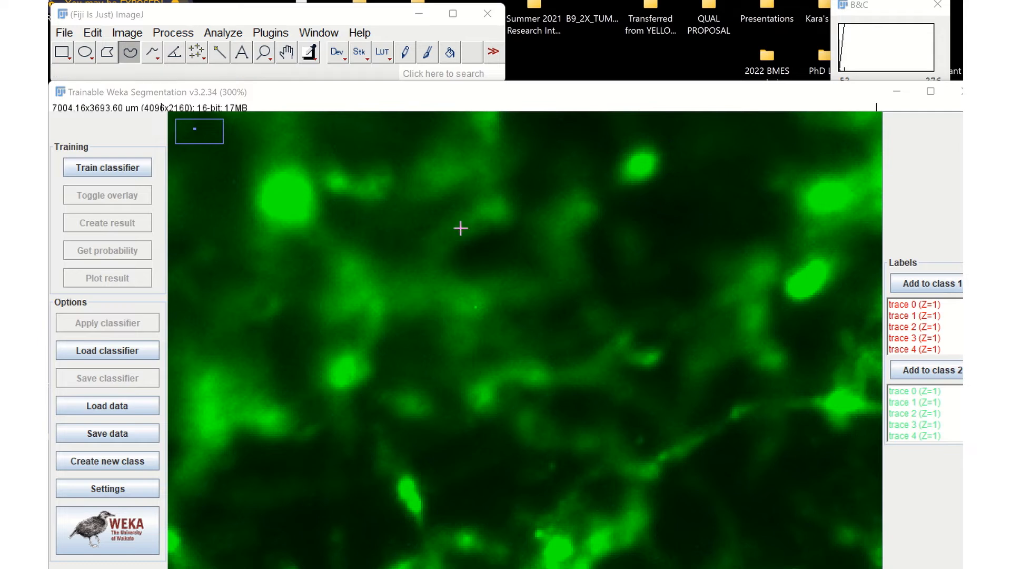
pyautogui.moveTo(457, 194)
pyautogui.mouseDown()
pyautogui.moveTo(433, 206)
pyautogui.moveTo(347, 204)
pyautogui.moveTo(352, 230)
pyautogui.moveTo(392, 248)
pyautogui.moveTo(413, 246)
pyautogui.moveTo(457, 195)
pyautogui.mouseUp()
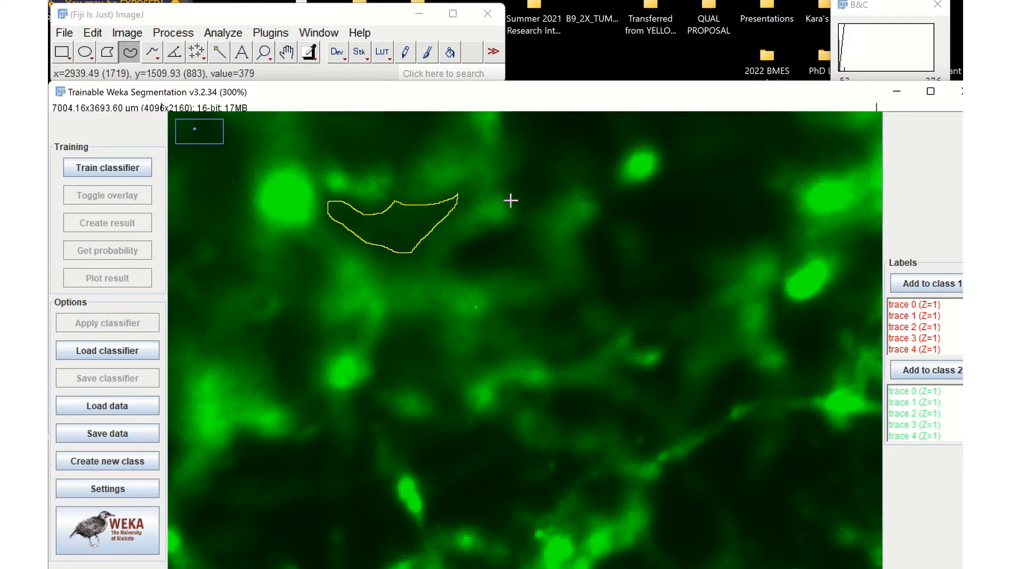
pyautogui.click(905, 369)
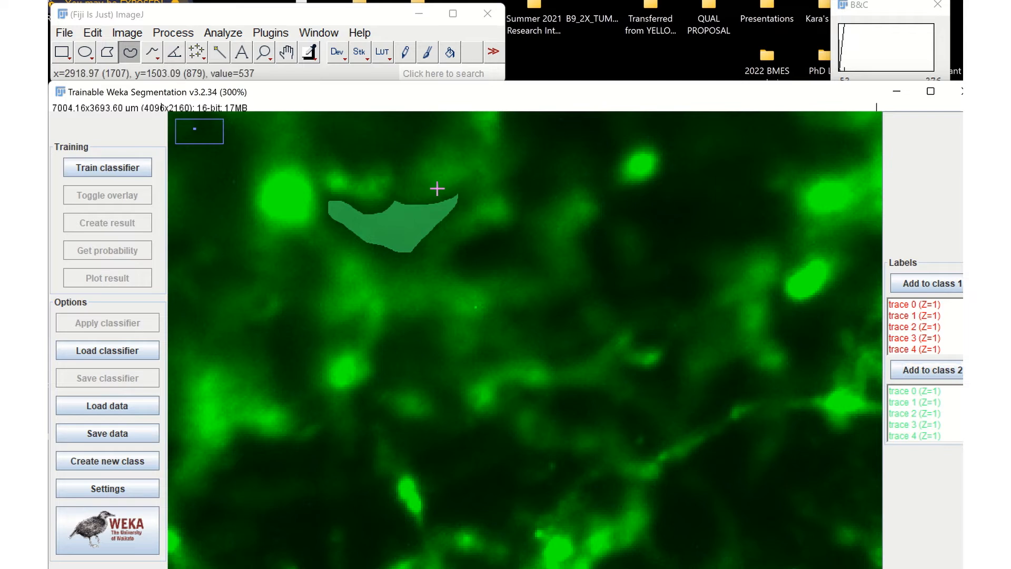
pyautogui.moveTo(438, 187)
pyautogui.mouseDown()
pyautogui.moveTo(476, 165)
pyautogui.moveTo(489, 120)
pyautogui.moveTo(400, 173)
pyautogui.moveTo(276, 182)
pyautogui.moveTo(289, 209)
pyautogui.mouseUp()
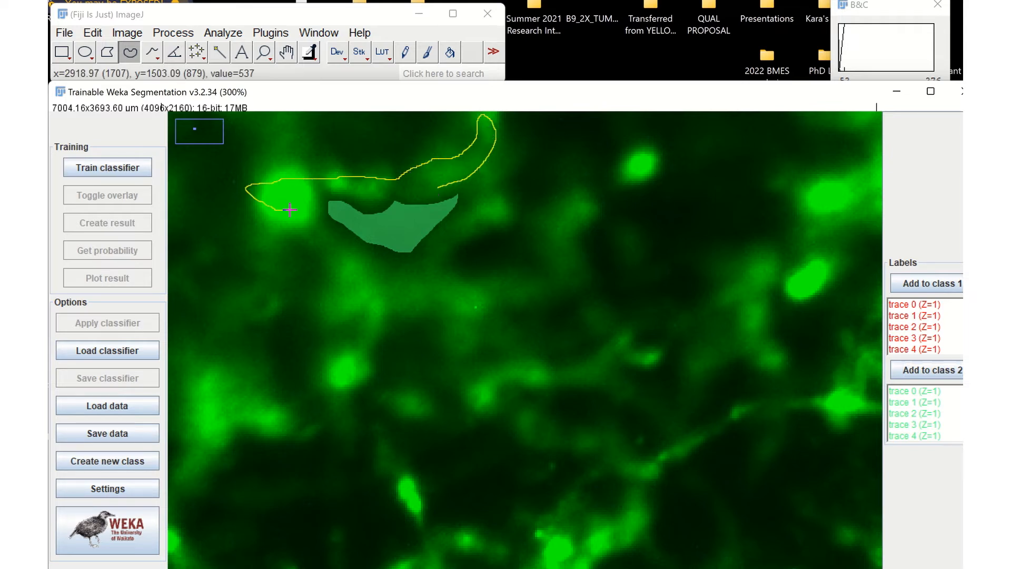
pyautogui.moveTo(374, 195); pyautogui.dragTo(442, 188)
pyautogui.click(931, 284)
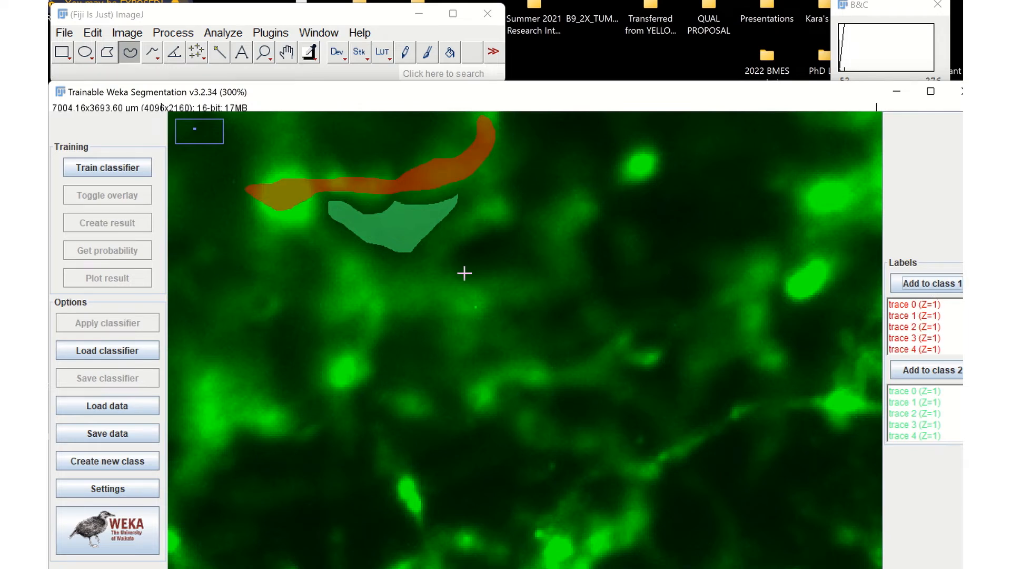
# Step: Outline the small narrow dark gap below the round bright spot with a freehand selection and add it to class 2
pyautogui.moveTo(310, 250)
pyautogui.mouseDown()
pyautogui.moveTo(300, 253)
pyautogui.moveTo(302, 289)
pyautogui.moveTo(315, 272)
pyautogui.mouseUp()
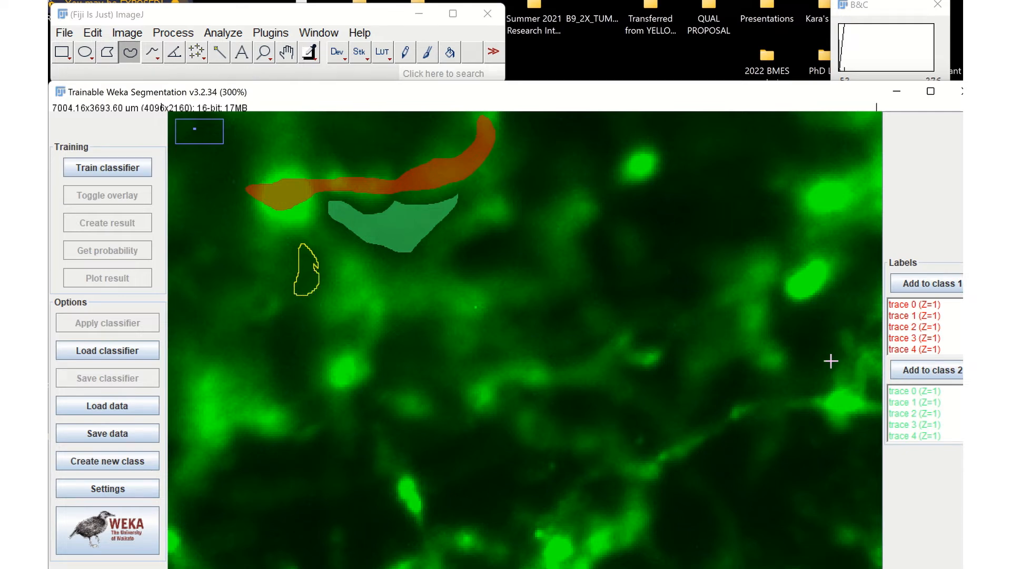
pyautogui.click(913, 370)
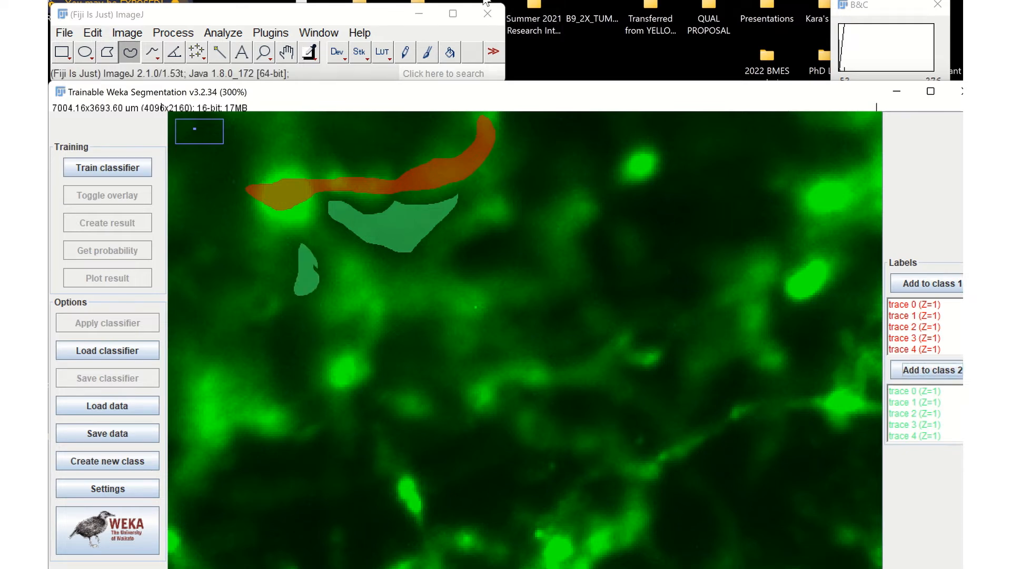
pyautogui.click(400, 20)
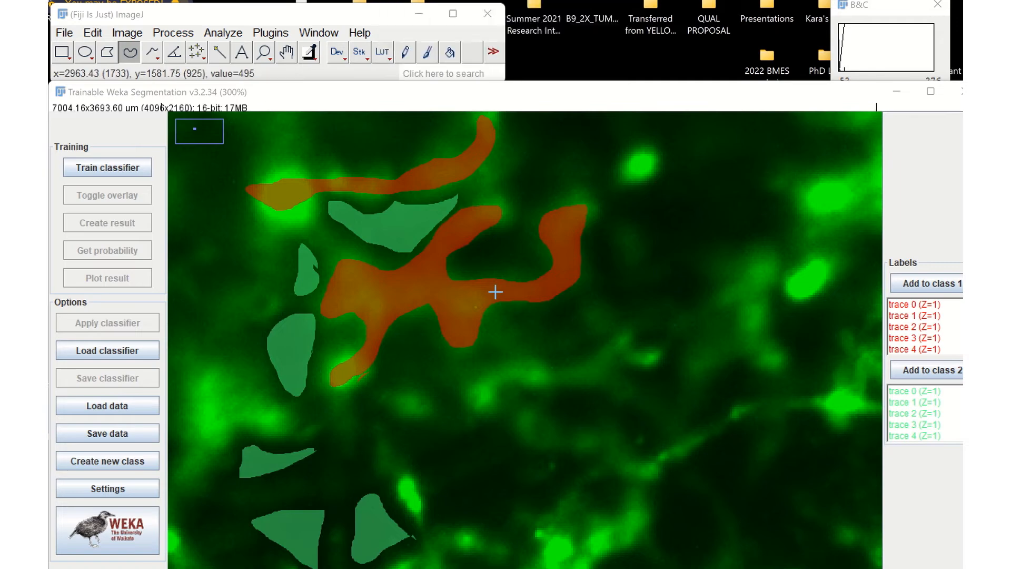
pyautogui.scroll(-3, 494, 291)
pyautogui.scroll(-4, 494, 291)
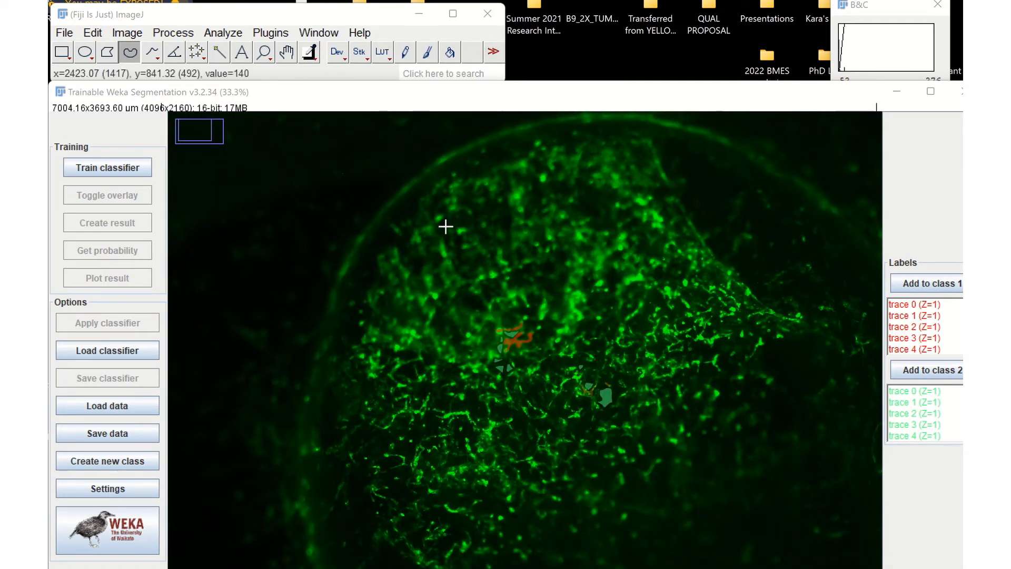
pyautogui.scroll(4, 433, 218)
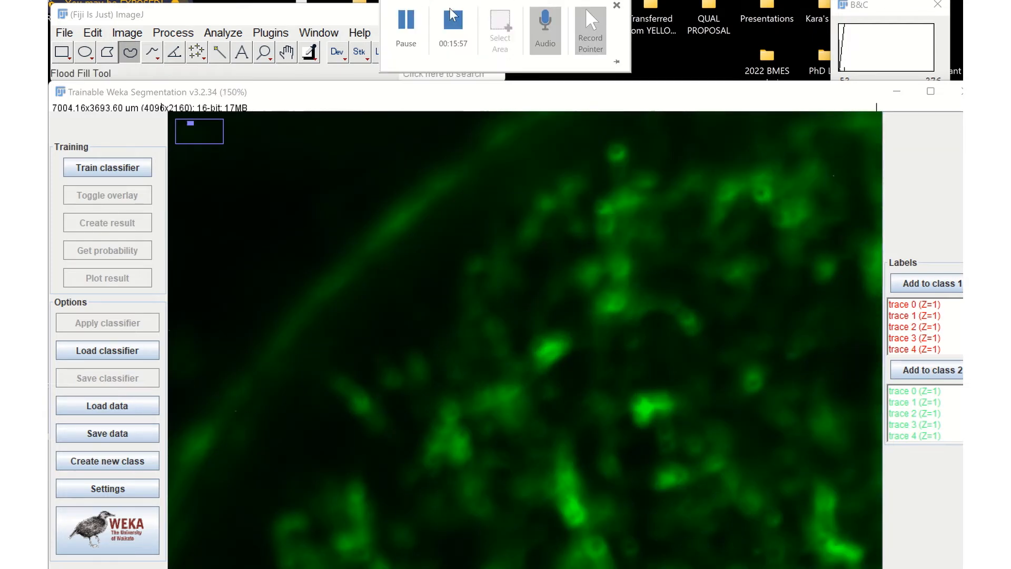
pyautogui.click(403, 20)
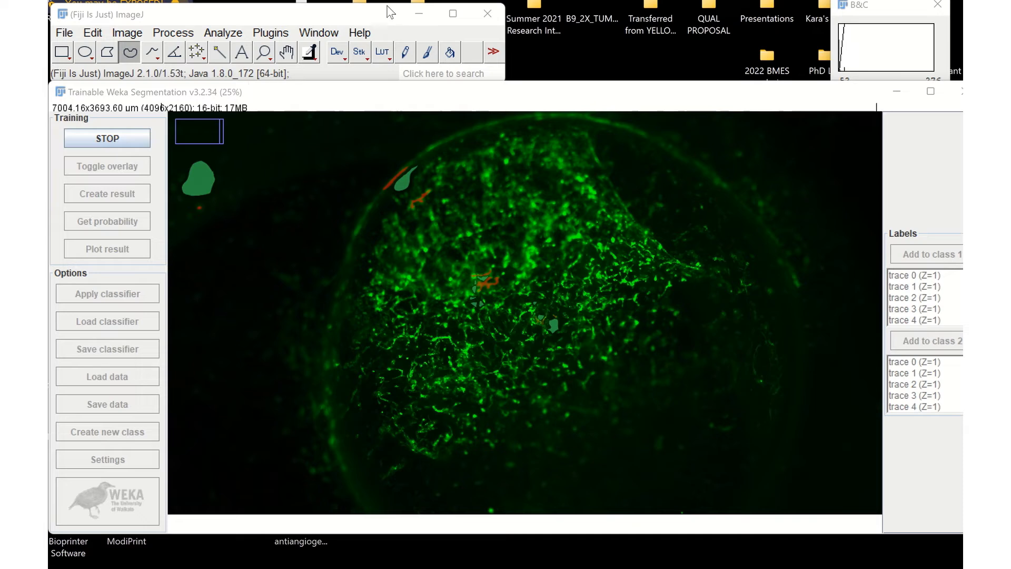
pyautogui.moveTo(392, 13)
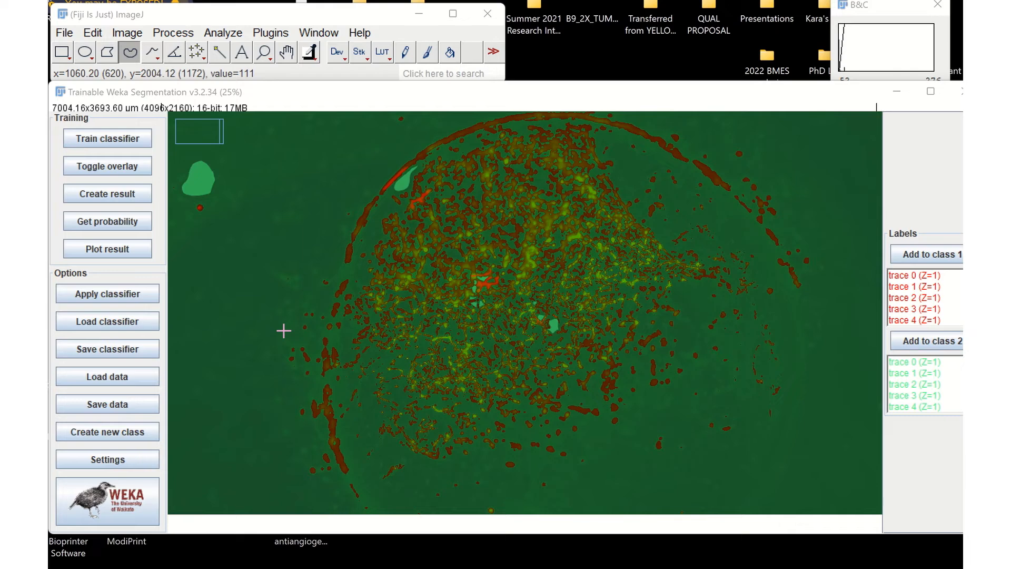
# Step: Trace the thin, roughly horizontal vessel above the large dark gap with the freehand line tool and add it to class 1
pyautogui.scroll(4, 284, 330)
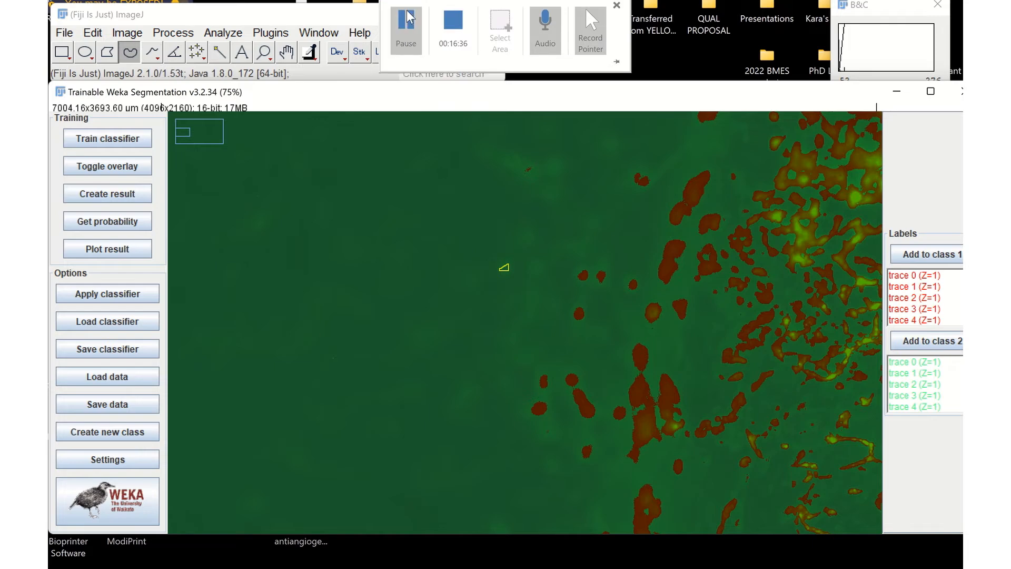
pyautogui.click(408, 20)
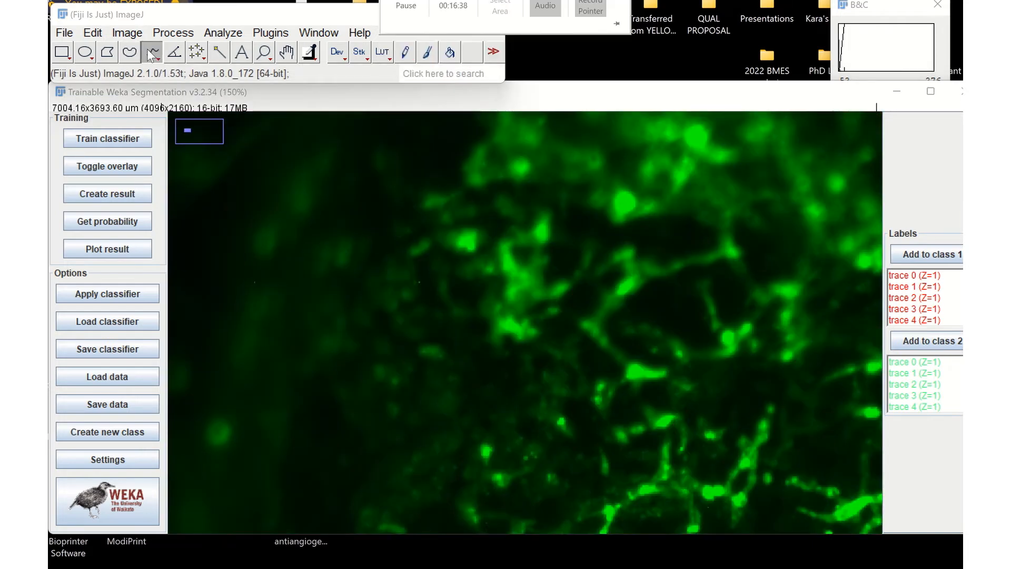
pyautogui.click(150, 55)
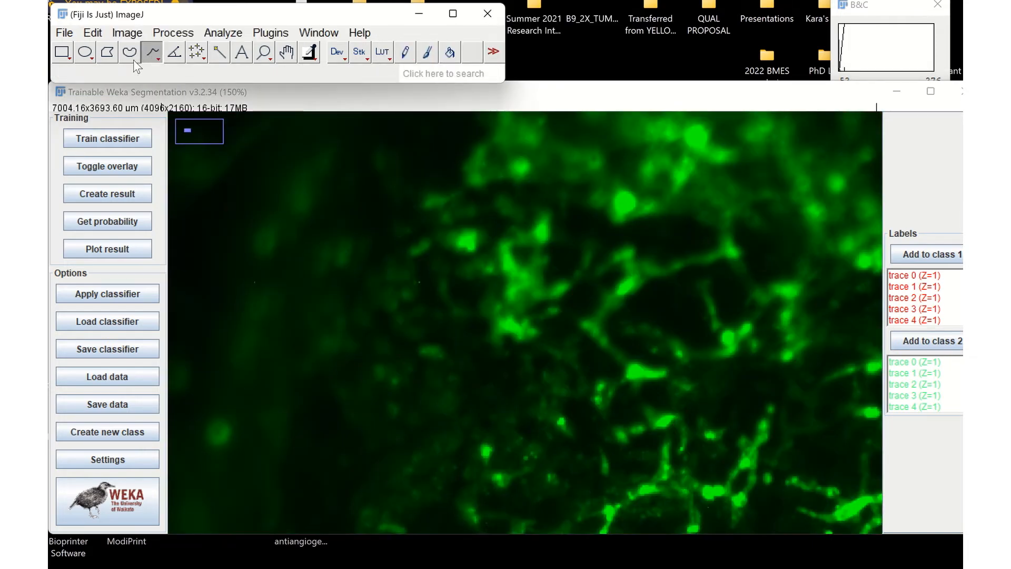
pyautogui.click(153, 53)
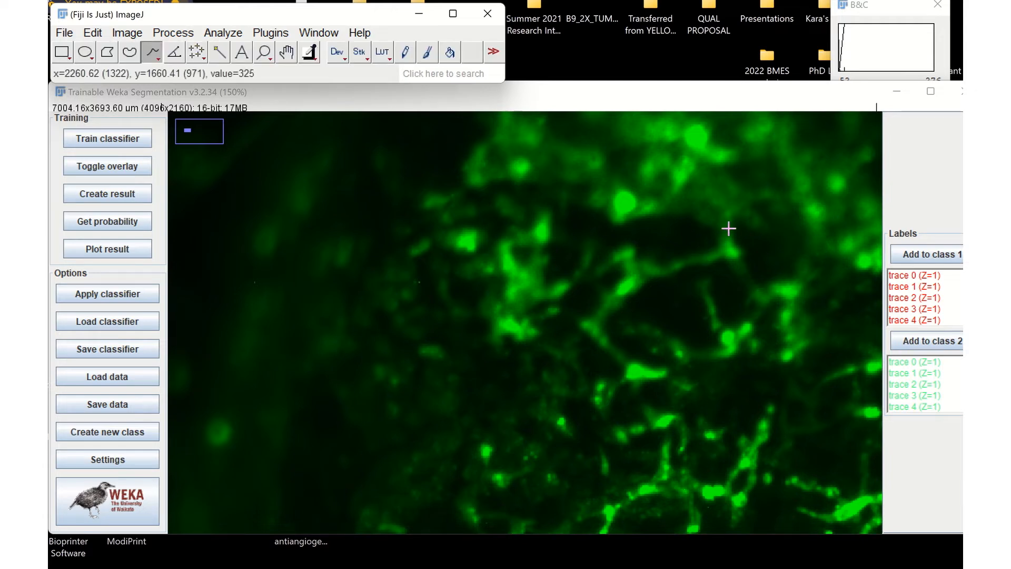
pyautogui.moveTo(728, 233)
pyautogui.mouseDown()
pyautogui.moveTo(718, 251)
pyautogui.moveTo(676, 266)
pyautogui.moveTo(643, 264)
pyautogui.moveTo(637, 275)
pyautogui.moveTo(626, 255)
pyautogui.moveTo(595, 272)
pyautogui.mouseUp()
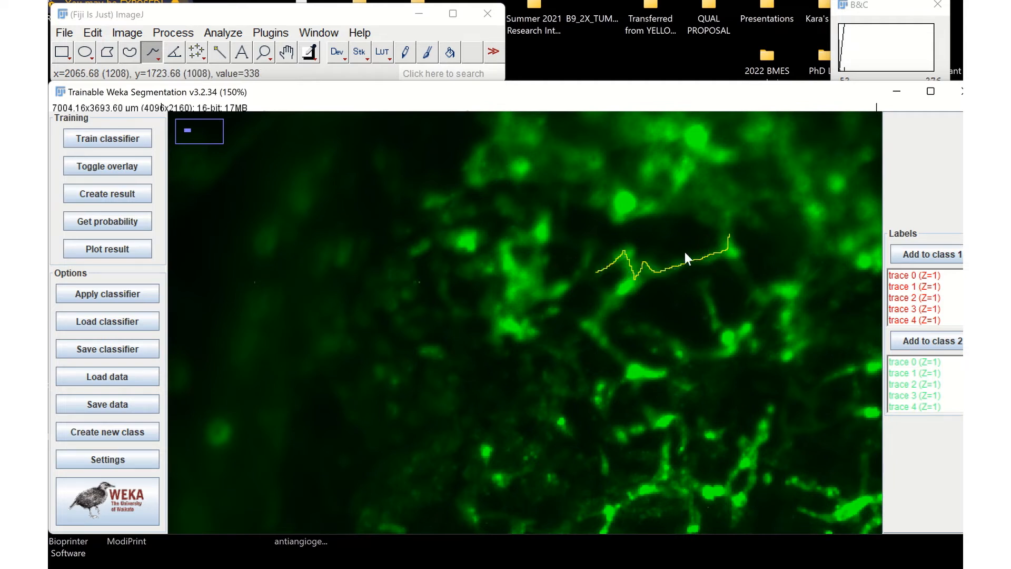
pyautogui.click(939, 253)
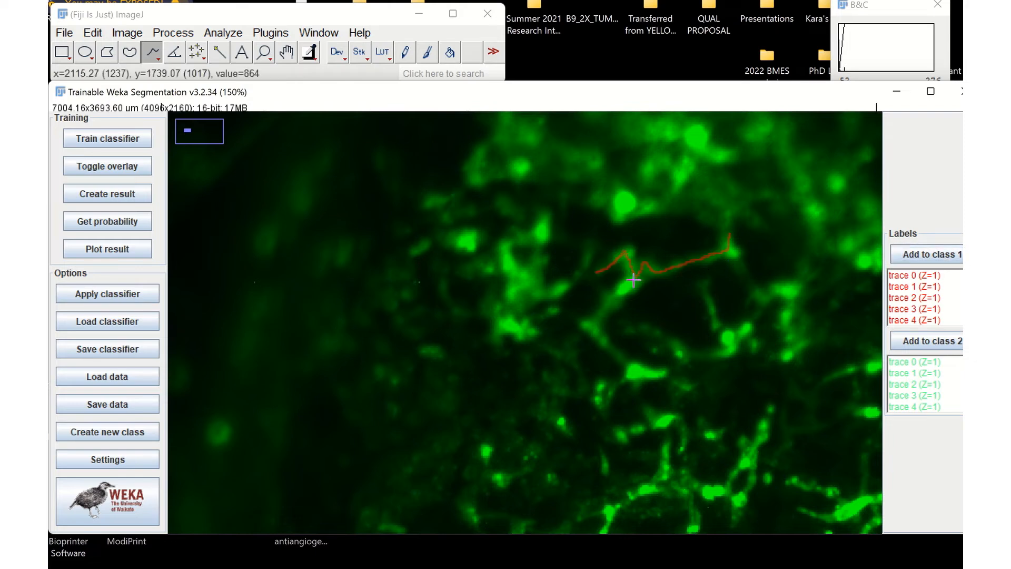
# Step: Trace the vessel branching down from the labelled line along the dark gap's edge to the bright spot and add it to class 1
pyautogui.moveTo(635, 279)
pyautogui.mouseDown()
pyautogui.moveTo(592, 327)
pyautogui.moveTo(631, 368)
pyautogui.mouseUp()
pyautogui.click(929, 254)
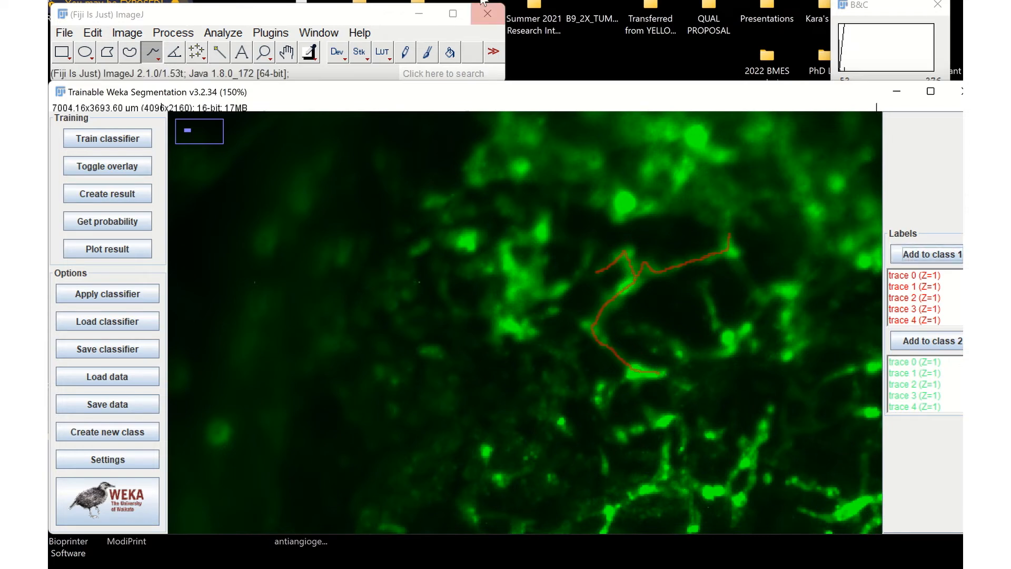
pyautogui.moveTo(483, 1)
pyautogui.click(410, 24)
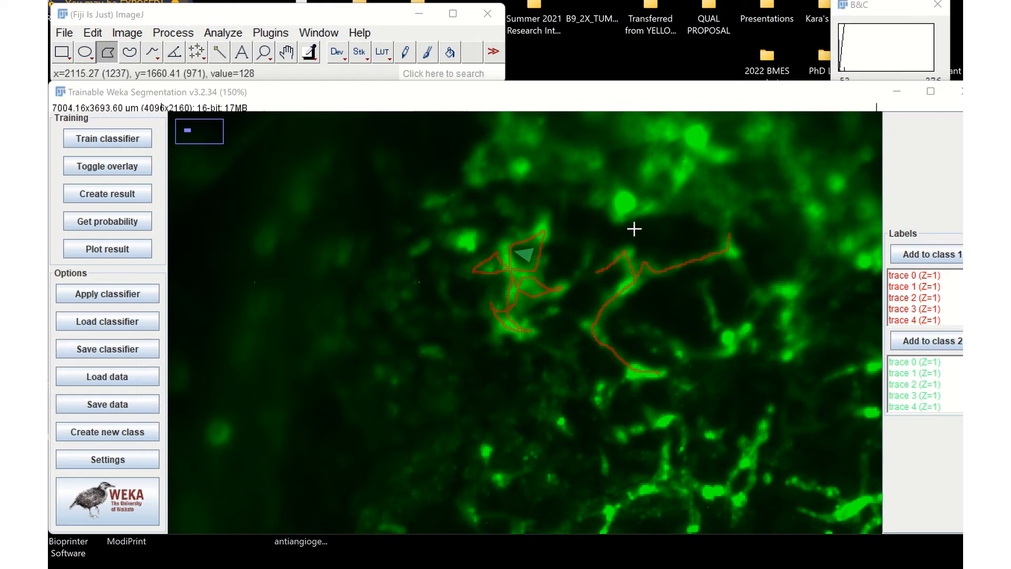
# Step: Outline the large elongated dark gap between the round bright spot and the traced horizontal vessel with a polygon selection and add it to class 2
pyautogui.scroll(2, 634, 228)
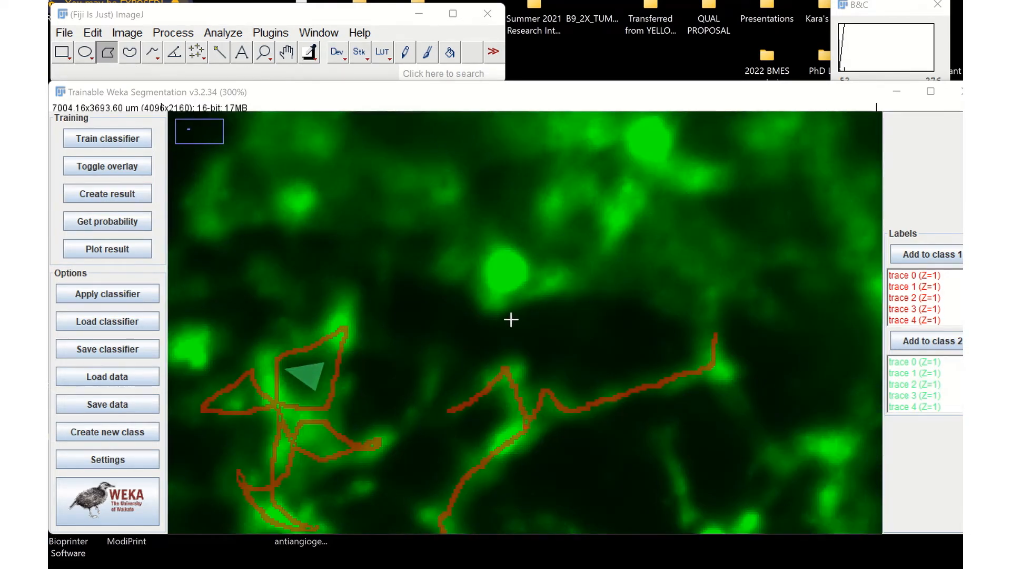
pyautogui.click(510, 318)
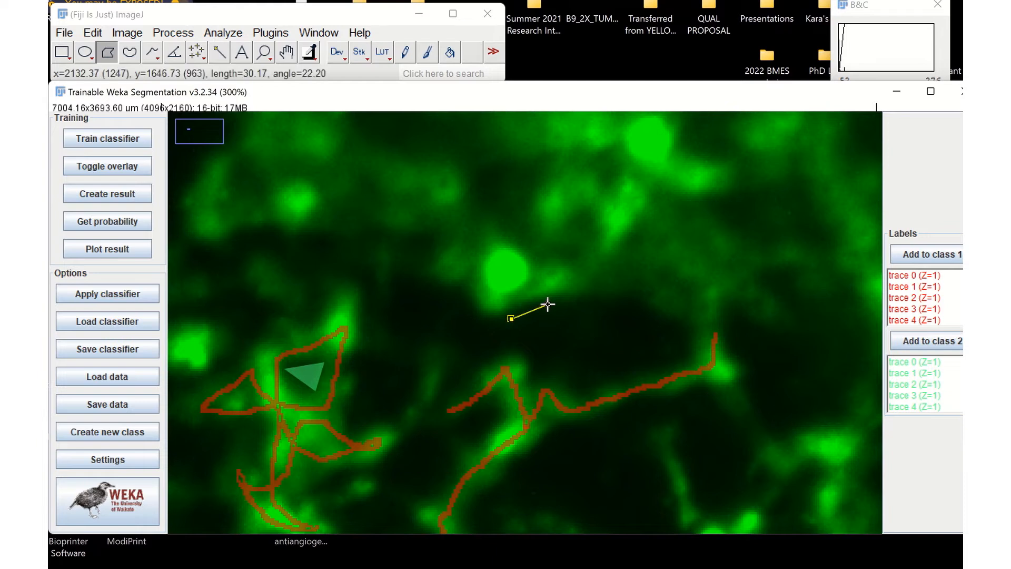
pyautogui.click(548, 304)
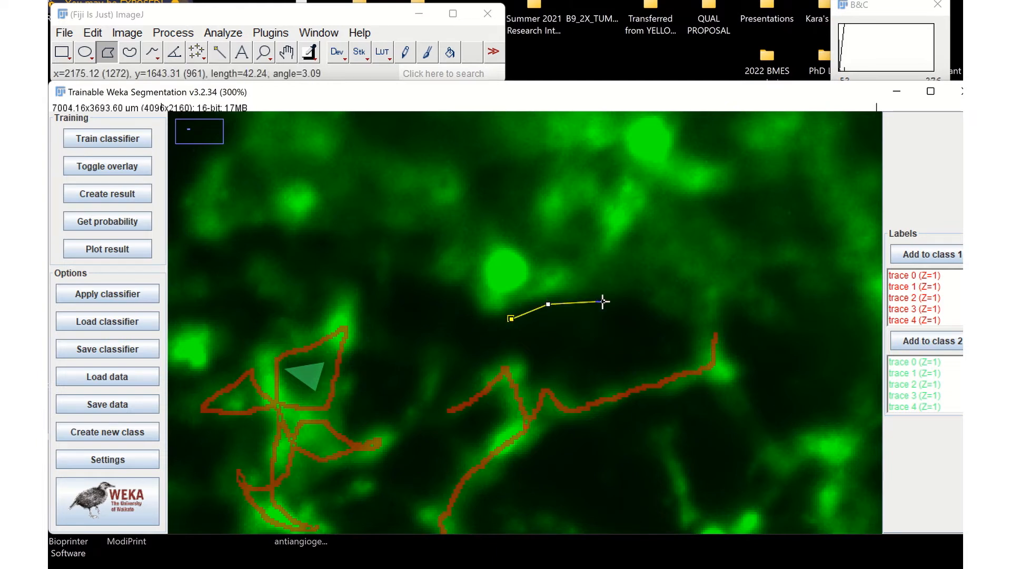
pyautogui.click(603, 301)
pyautogui.click(652, 316)
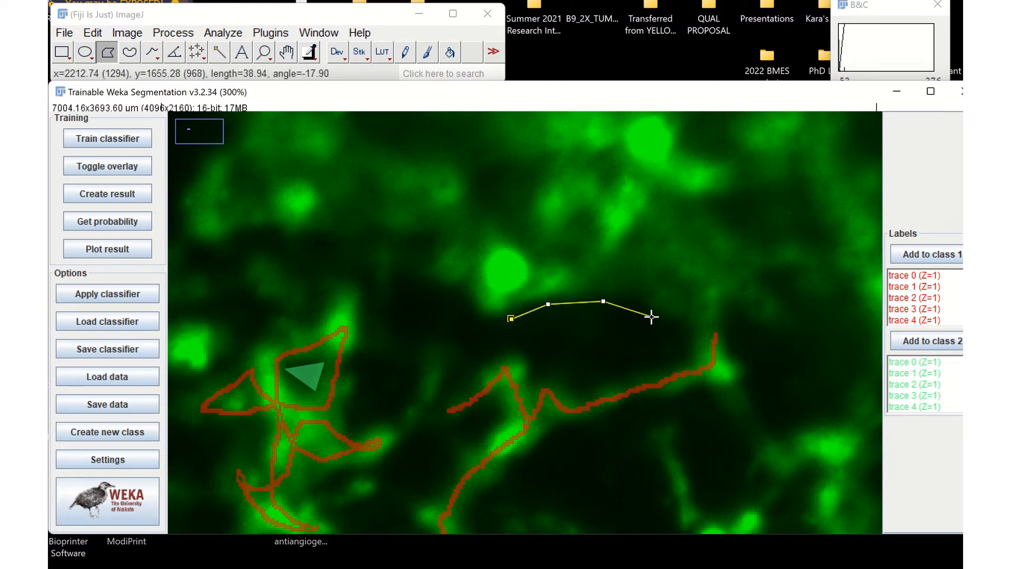
pyautogui.click(686, 334)
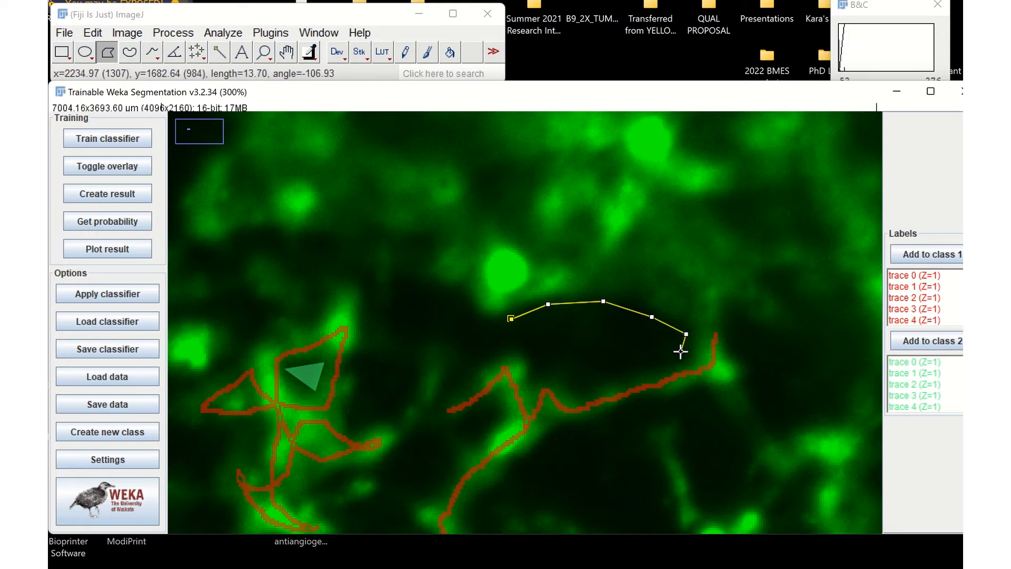
pyautogui.click(680, 351)
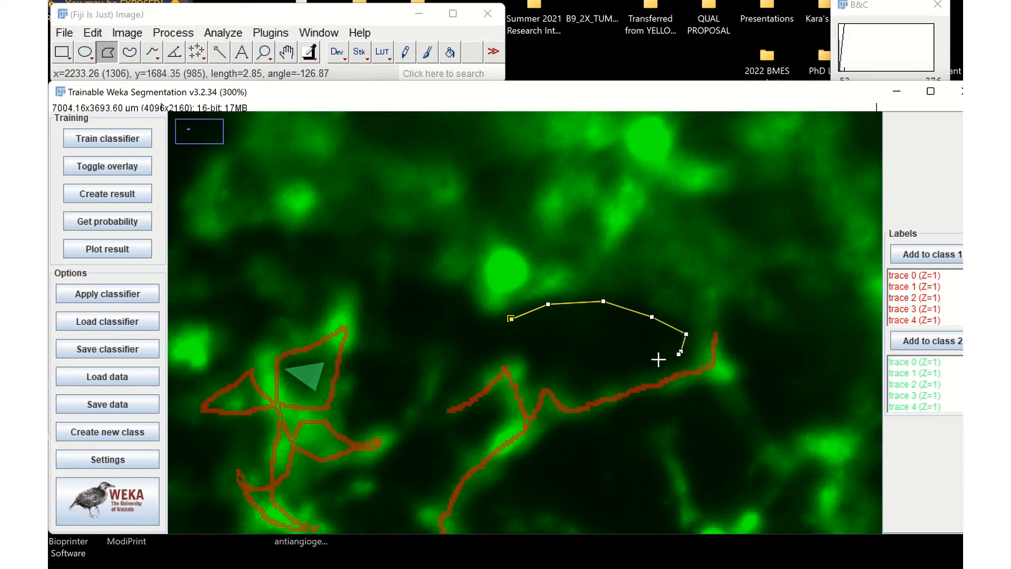
pyautogui.click(630, 375)
pyautogui.click(604, 379)
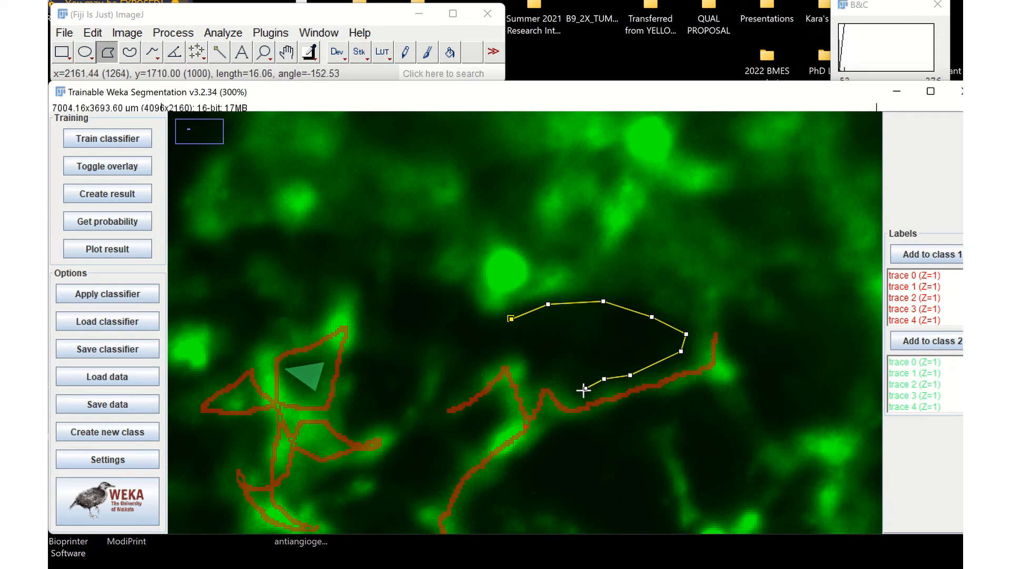
pyautogui.click(583, 390)
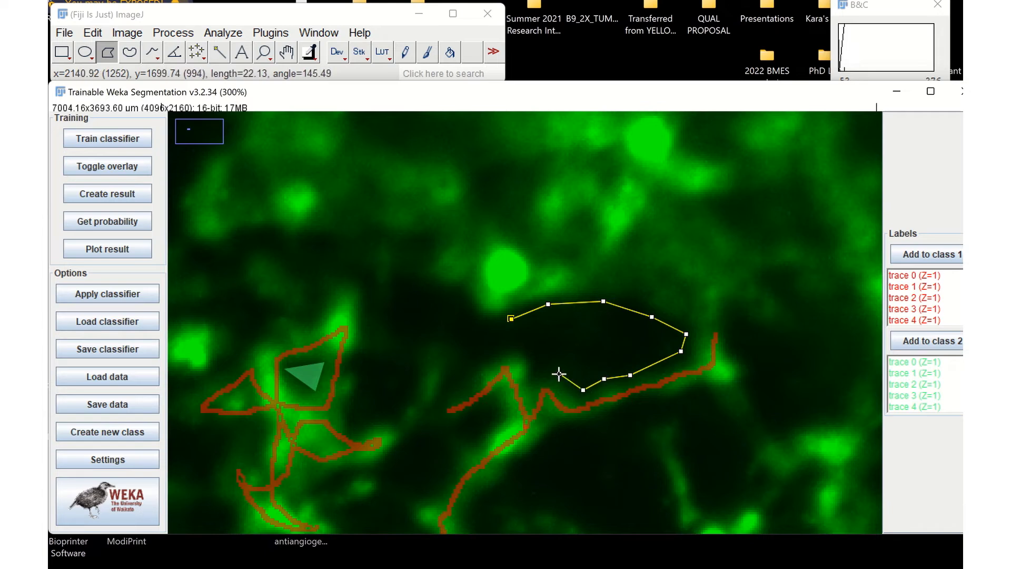
pyautogui.click(559, 373)
pyautogui.click(533, 380)
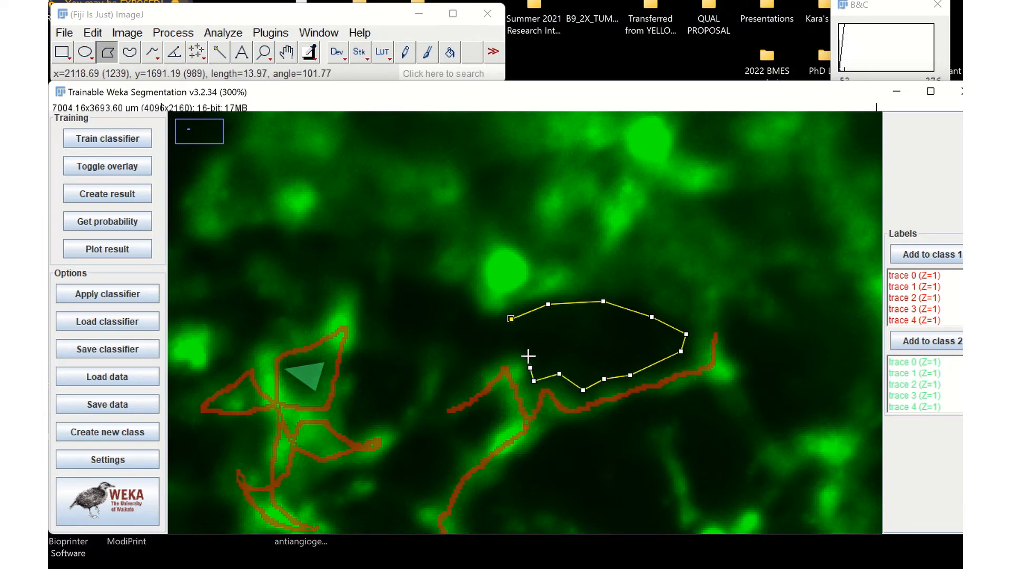
pyautogui.click(527, 351)
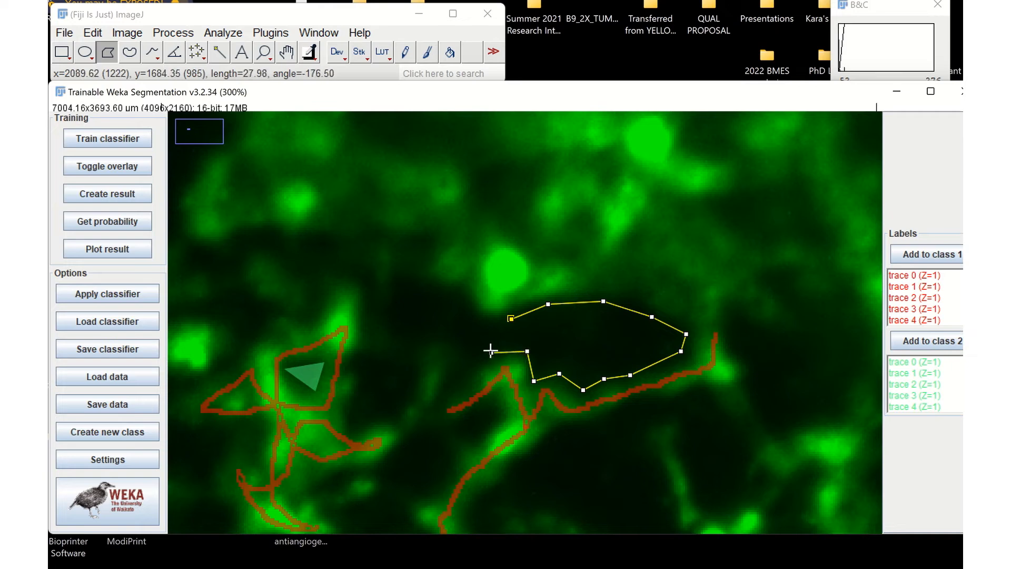
pyautogui.click(493, 347)
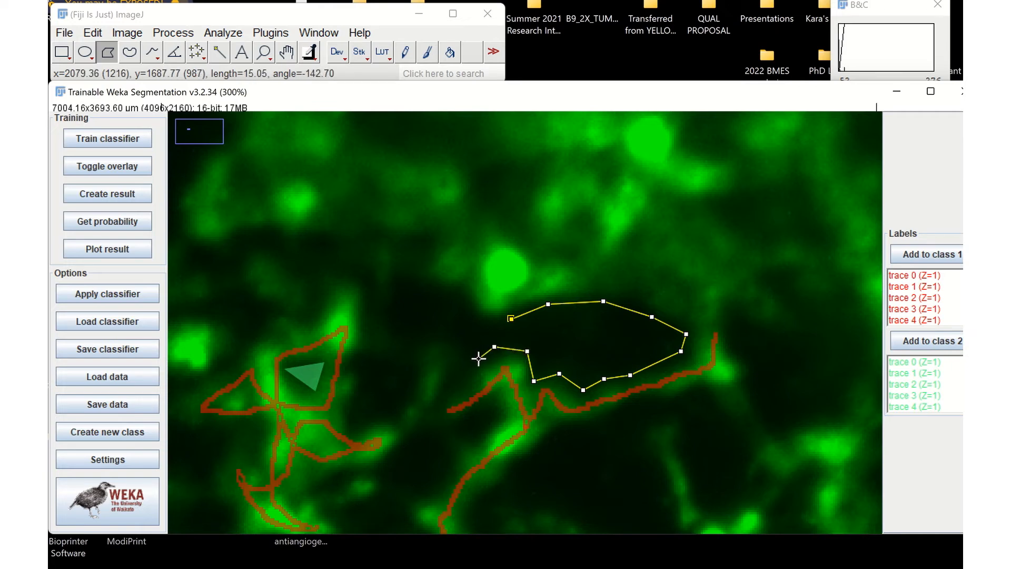
pyautogui.click(478, 359)
pyautogui.click(400, 324)
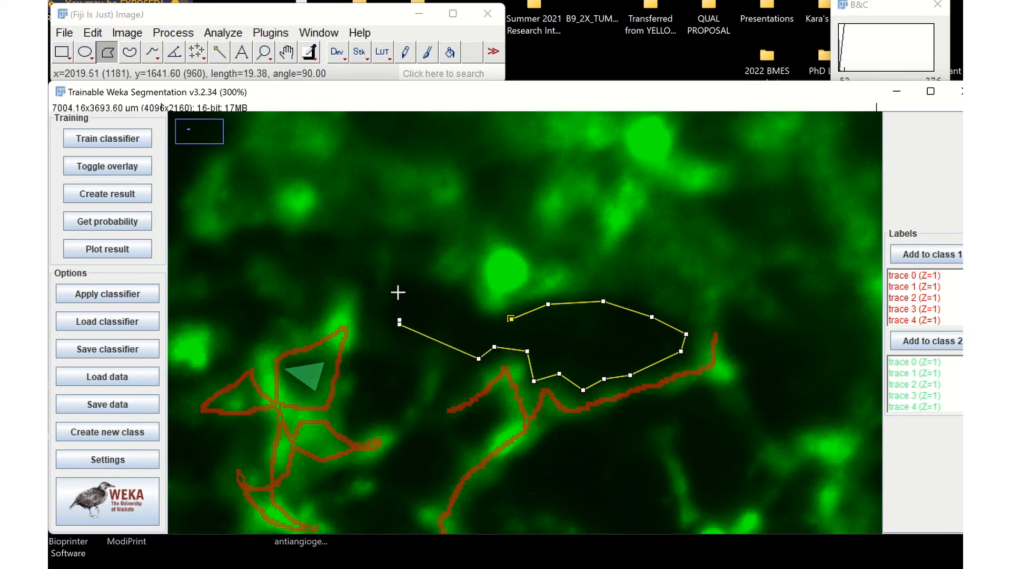
pyautogui.click(456, 296)
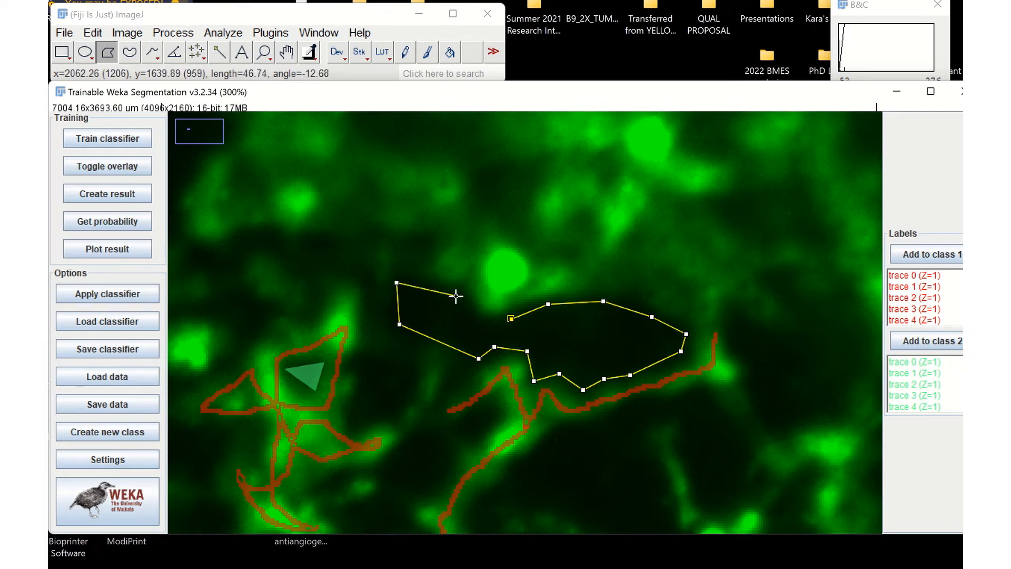
pyautogui.click(488, 325)
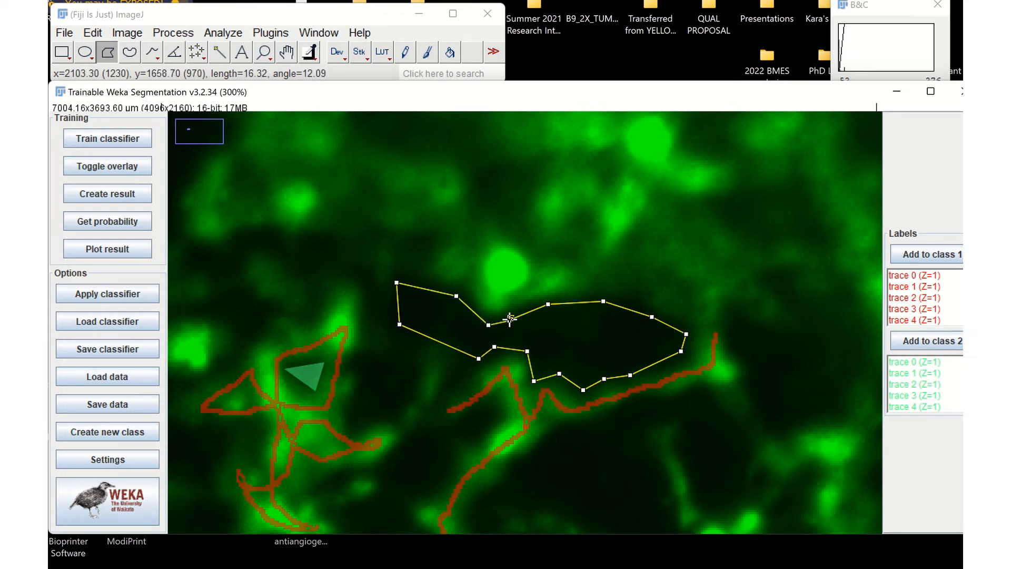
pyautogui.click(510, 318)
pyautogui.click(953, 336)
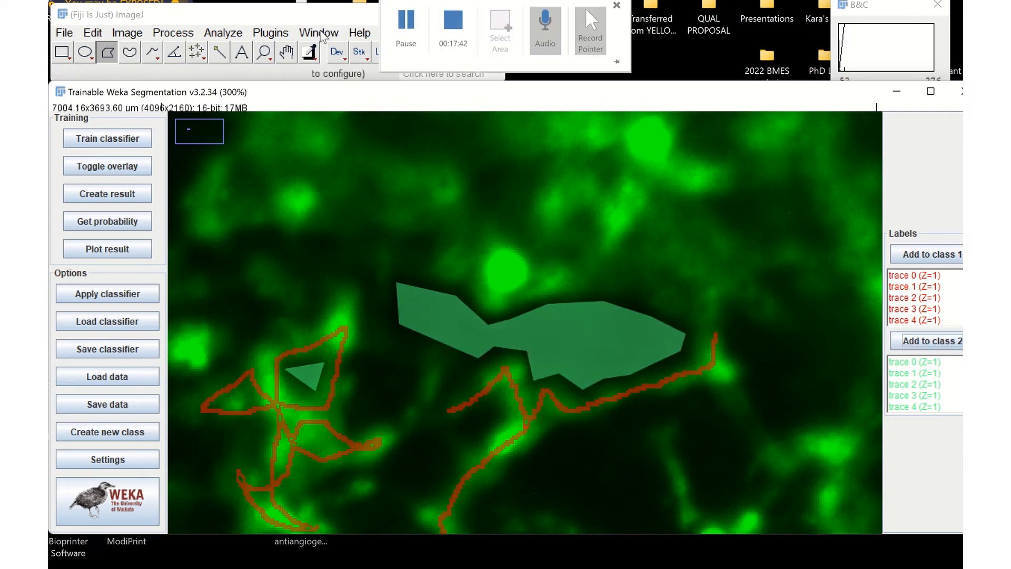
# Step: Retrain the classifier on the current class 1 and class 2 traces
pyautogui.click(410, 27)
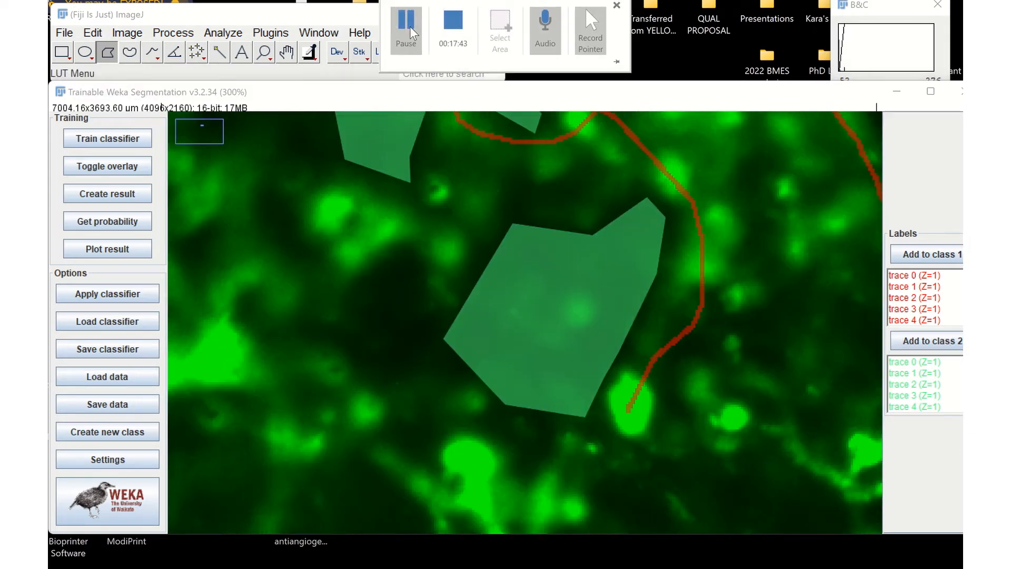
pyautogui.scroll(-4, 518, 290)
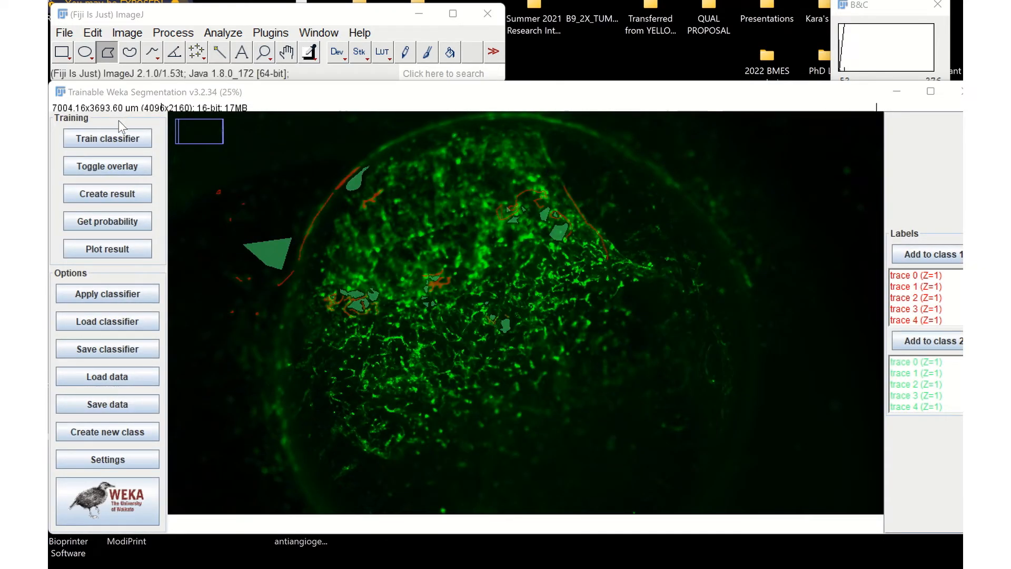
pyautogui.click(108, 138)
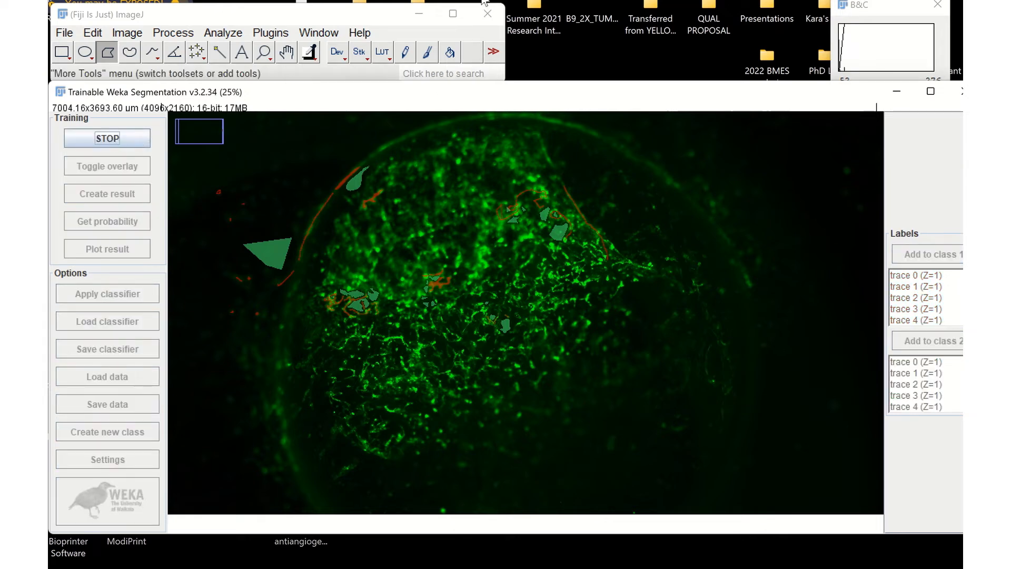
pyautogui.moveTo(400, 26)
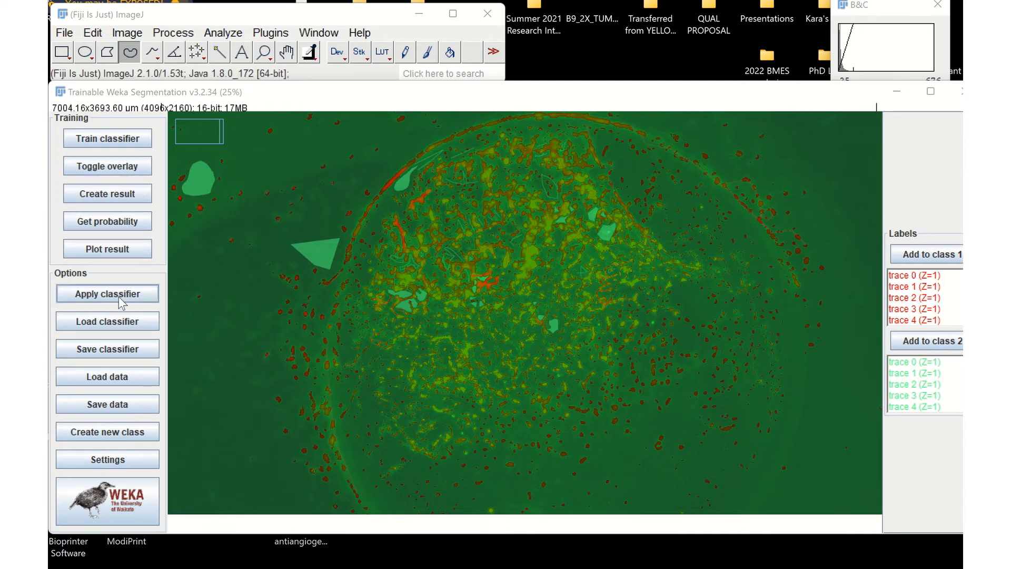
# Step: Start saving the classifier model and browse to the exp folder inside new_200ul_plate
pyautogui.click(115, 347)
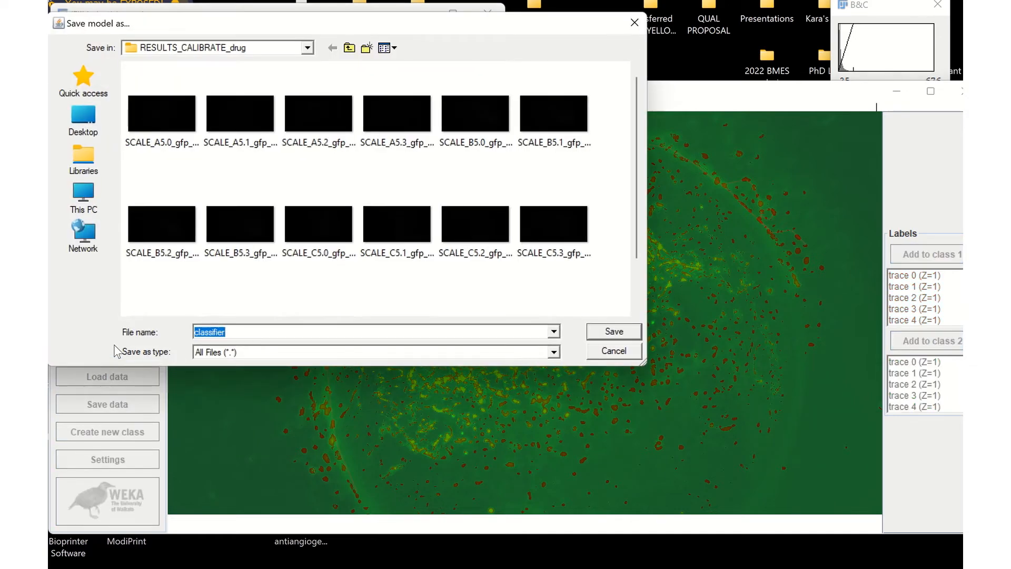
pyautogui.click(351, 53)
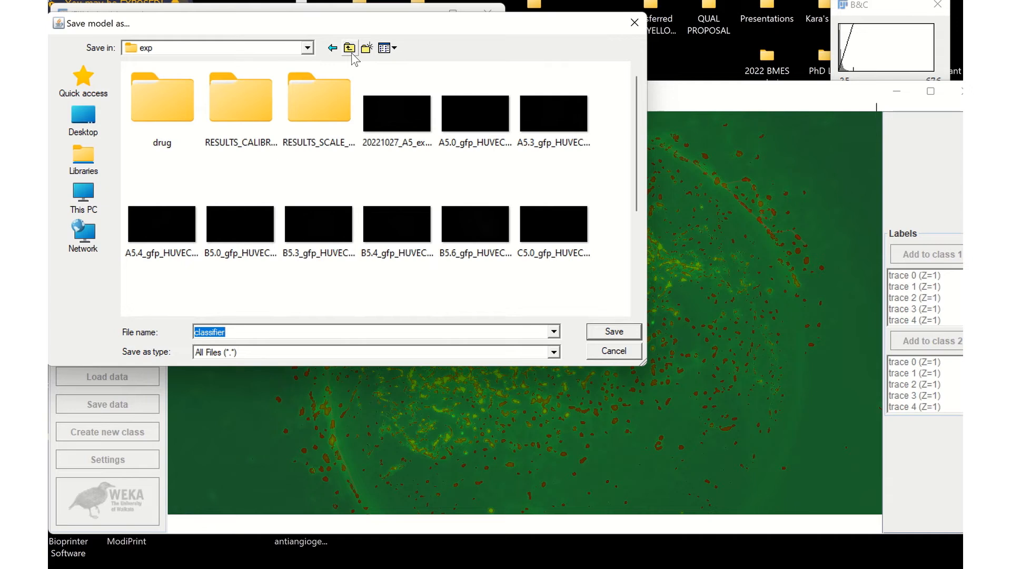
pyautogui.click(352, 53)
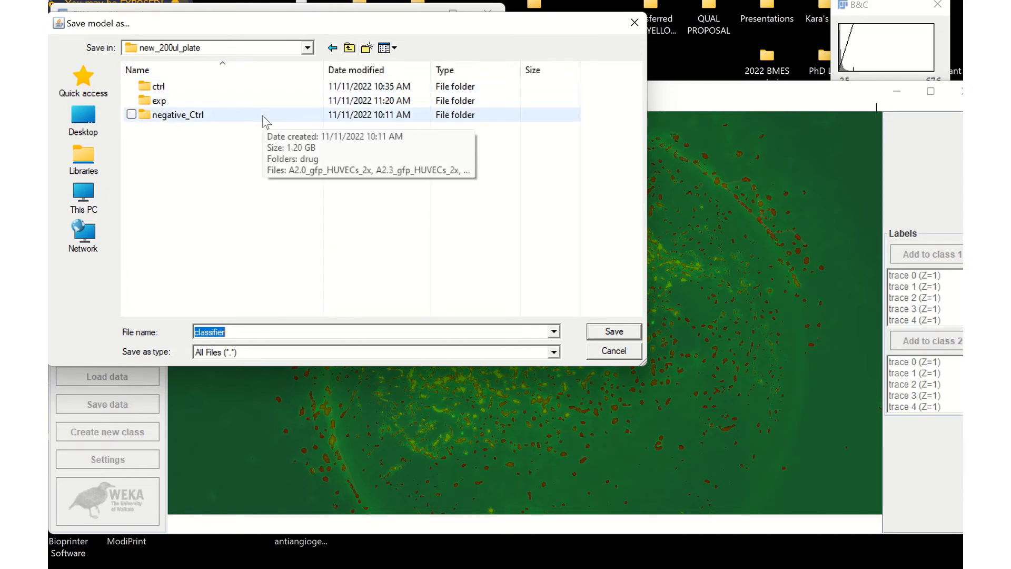
pyautogui.click(354, 50)
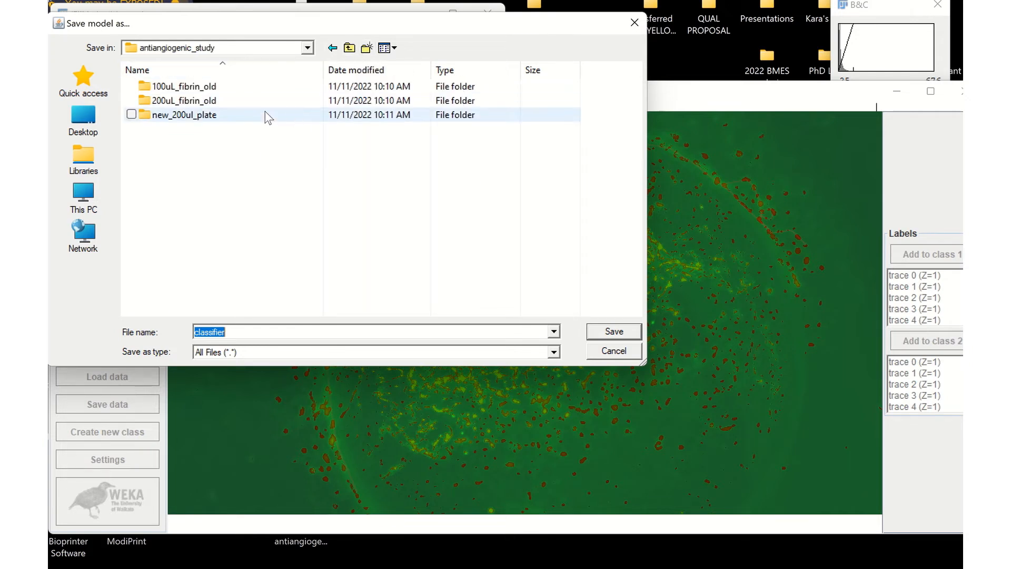
pyautogui.doubleClick(248, 118)
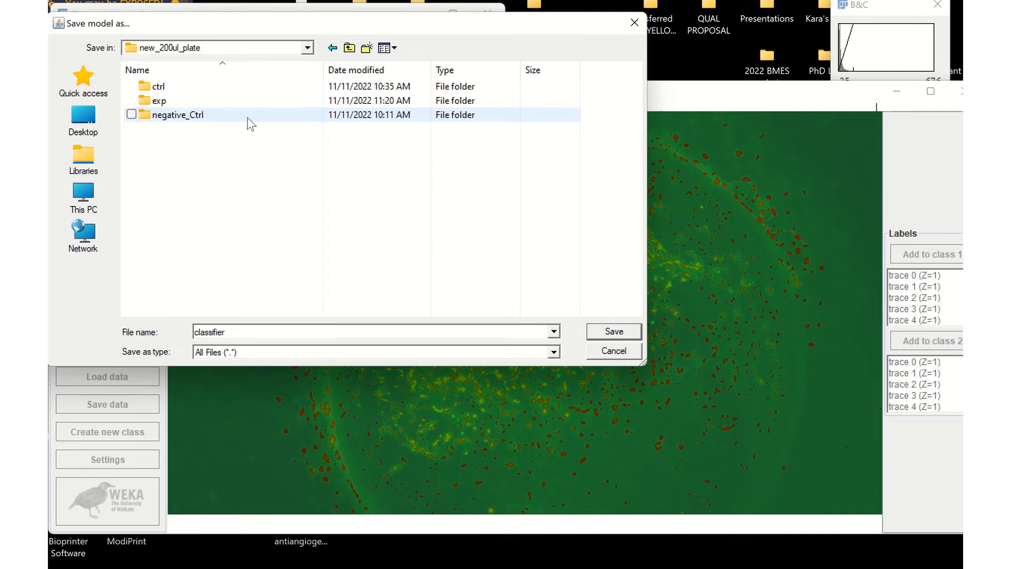
pyautogui.doubleClick(211, 102)
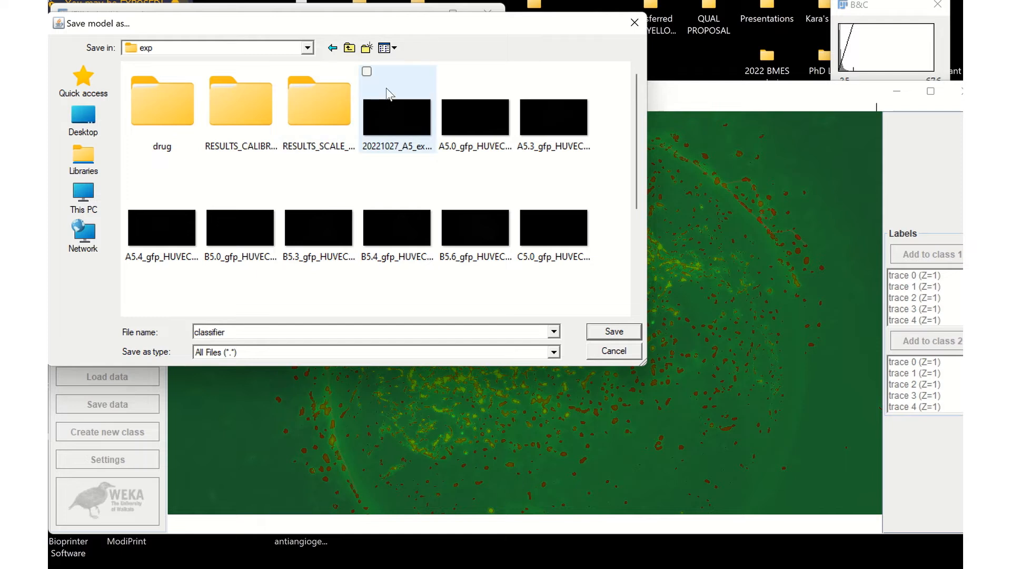
# Step: Create a CLASSIFIER folder inside exp and save the model in it as ANTI_ANGIO_HUVECS_DAY1_EARLY
pyautogui.click(367, 48)
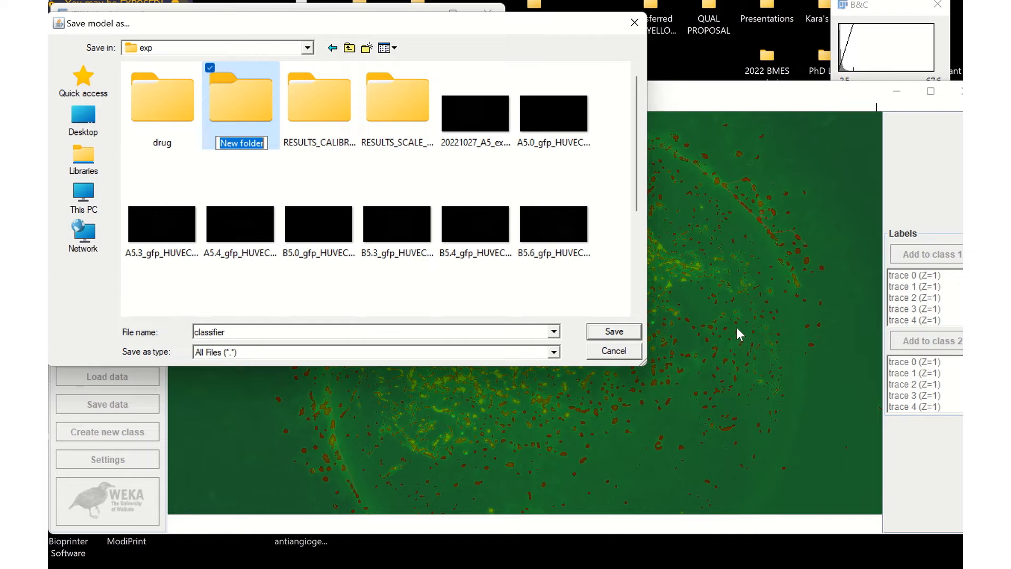
pyautogui.write('CLASSIFIER')
pyautogui.doubleClick(231, 123)
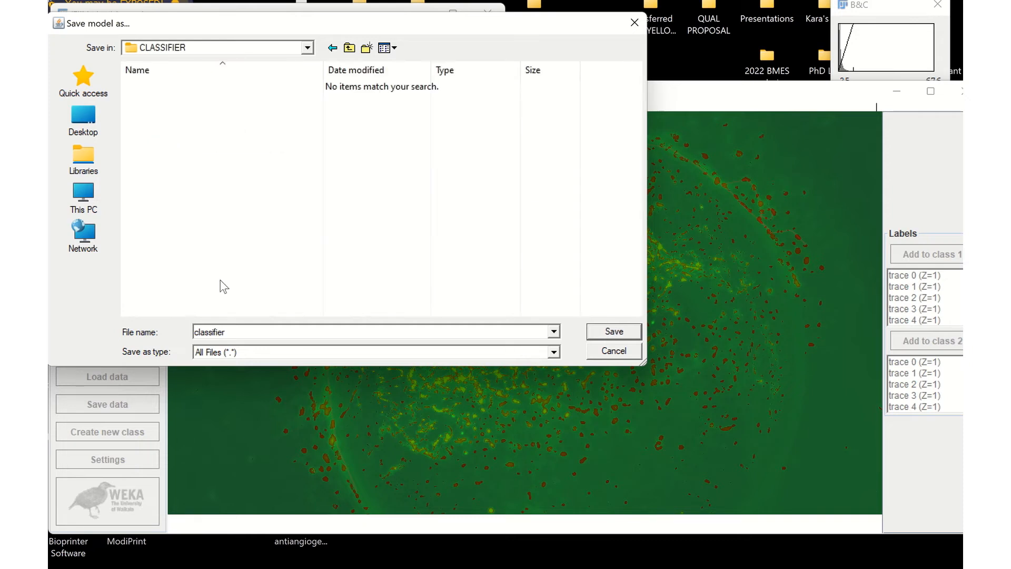
pyautogui.doubleClick(240, 333)
pyautogui.moveTo(430, 2)
pyautogui.click(416, 26)
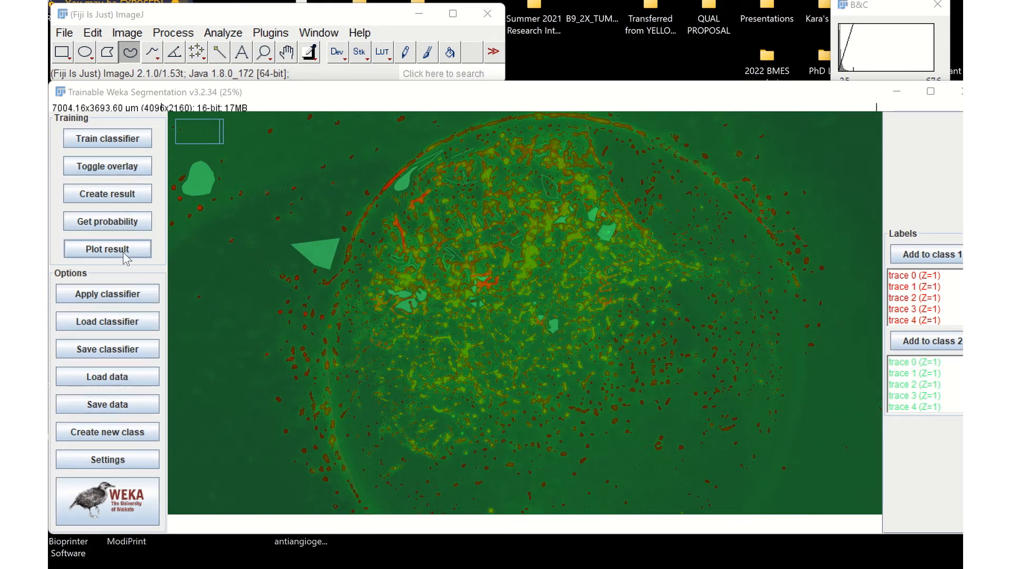
# Step: Generate the class probability maps from the trained classifier and start saving them as a TIFF file
pyautogui.click(121, 222)
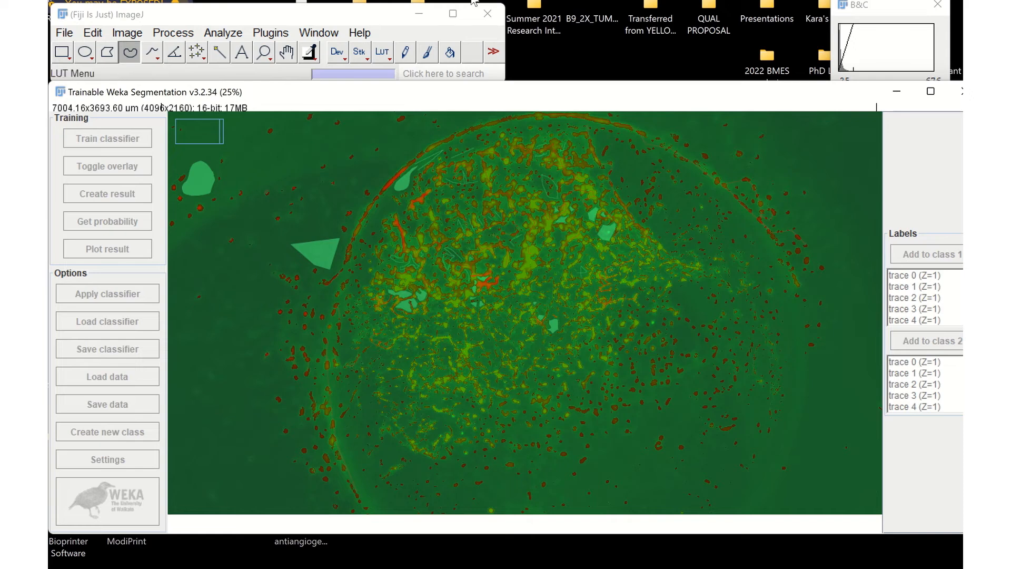
pyautogui.moveTo(387, 23)
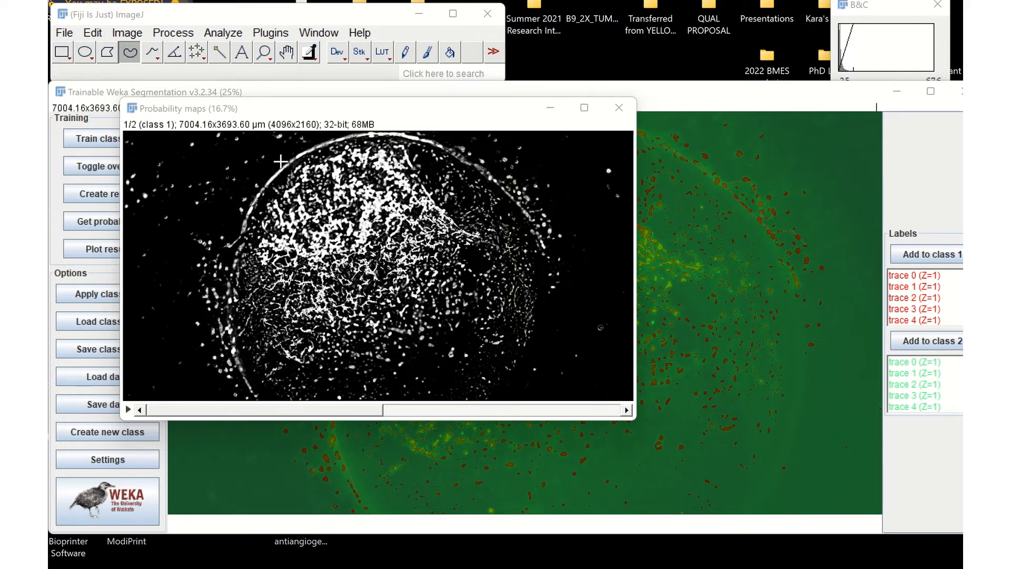
pyautogui.click(65, 33)
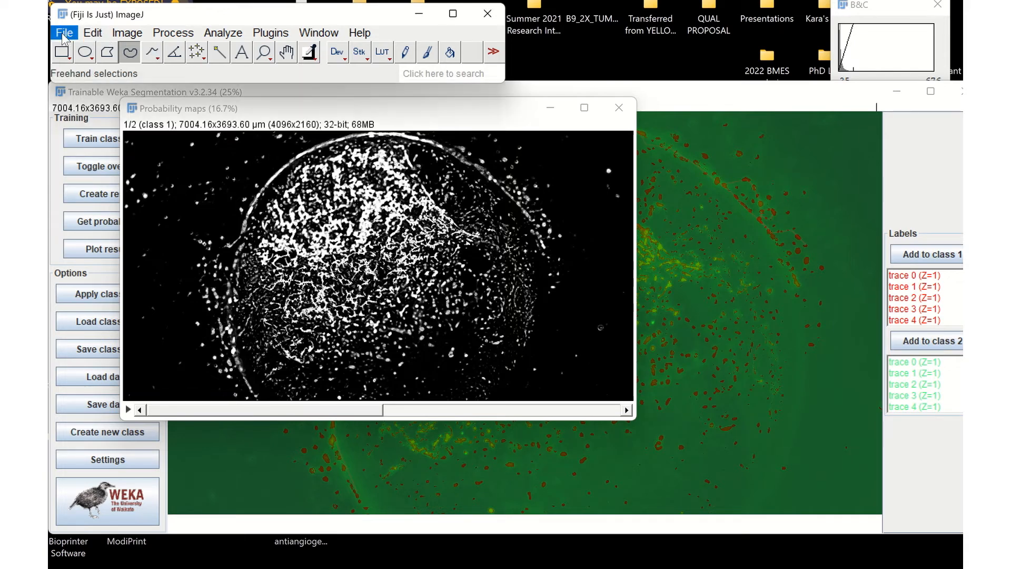
pyautogui.moveTo(162, 251)
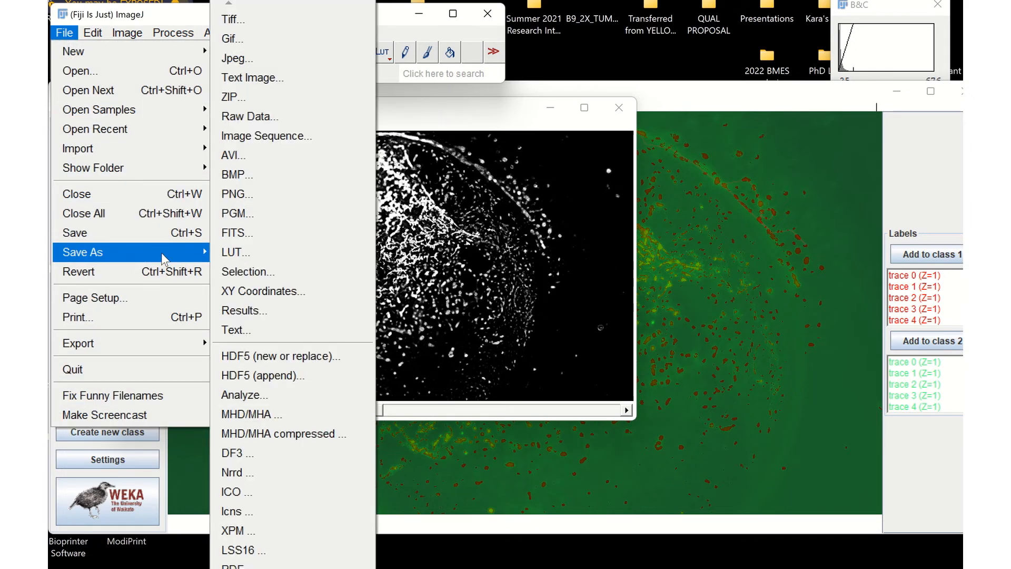
pyautogui.click(286, 20)
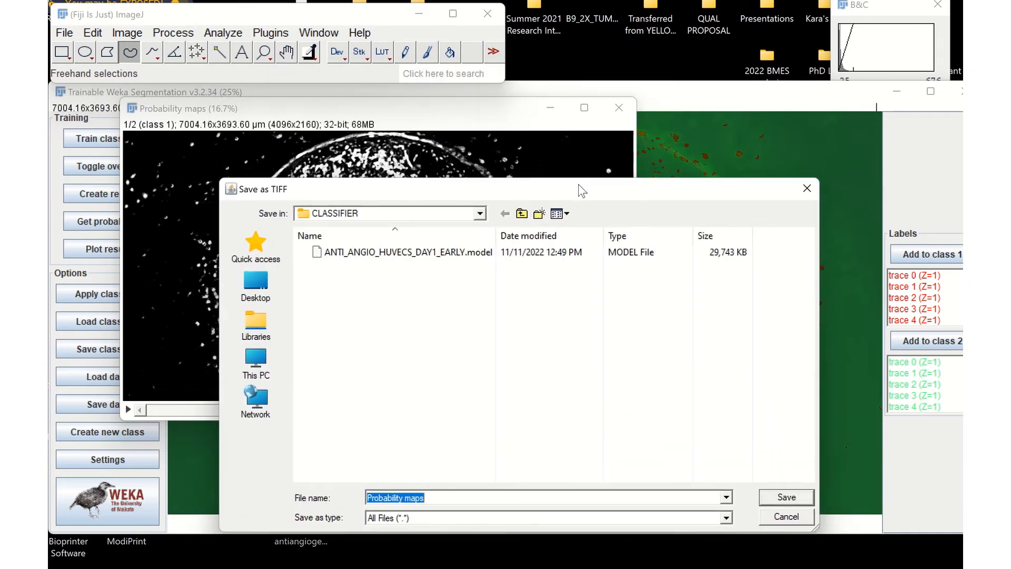
# Step: Create a RESULTS_WEKA folder inside exp and open it as the save location for the probability maps
pyautogui.click(522, 213)
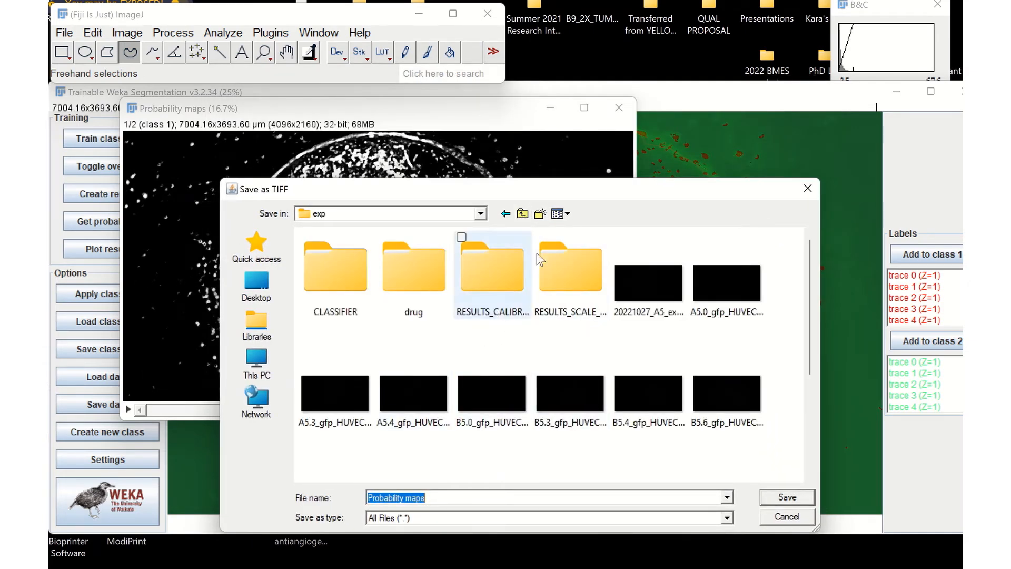
pyautogui.click(540, 213)
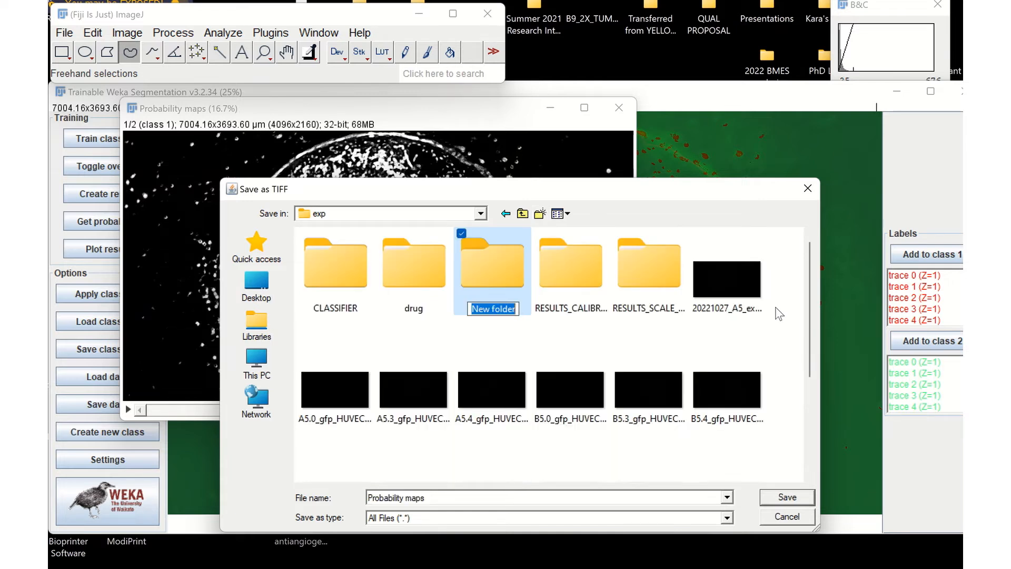
pyautogui.write('RESULTS_')
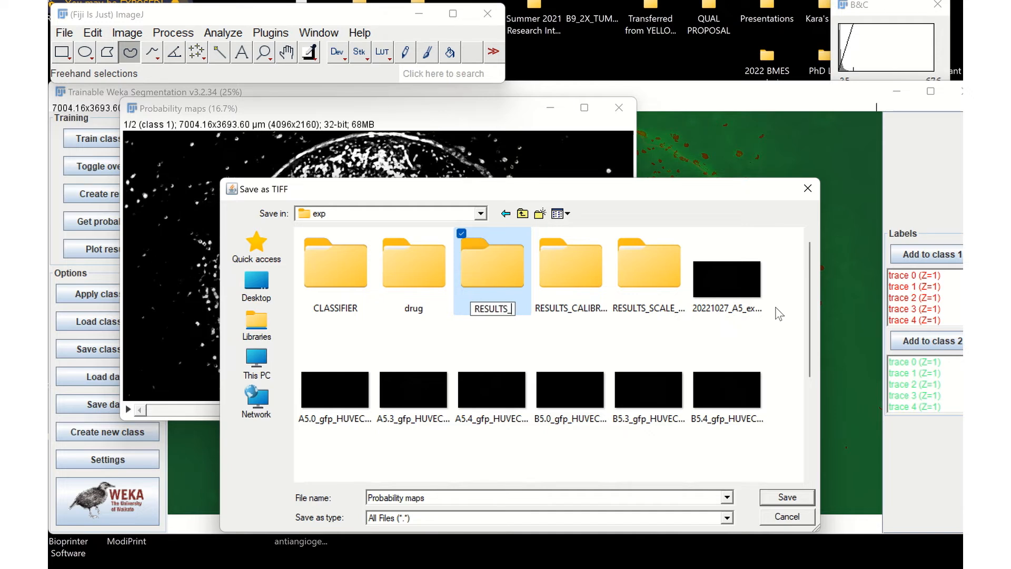
pyautogui.write('WEKA_')
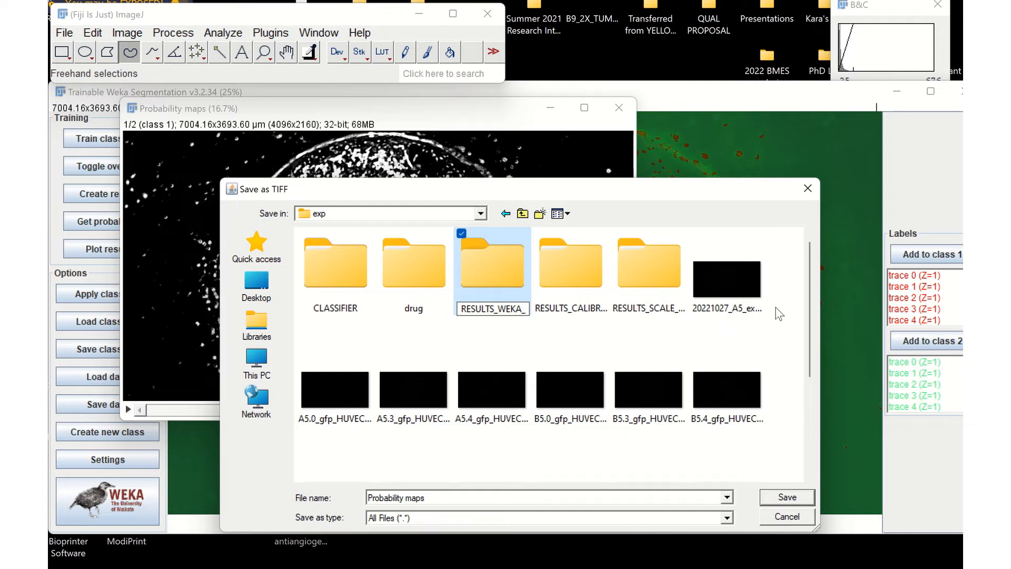
pyautogui.press('BackSpace')
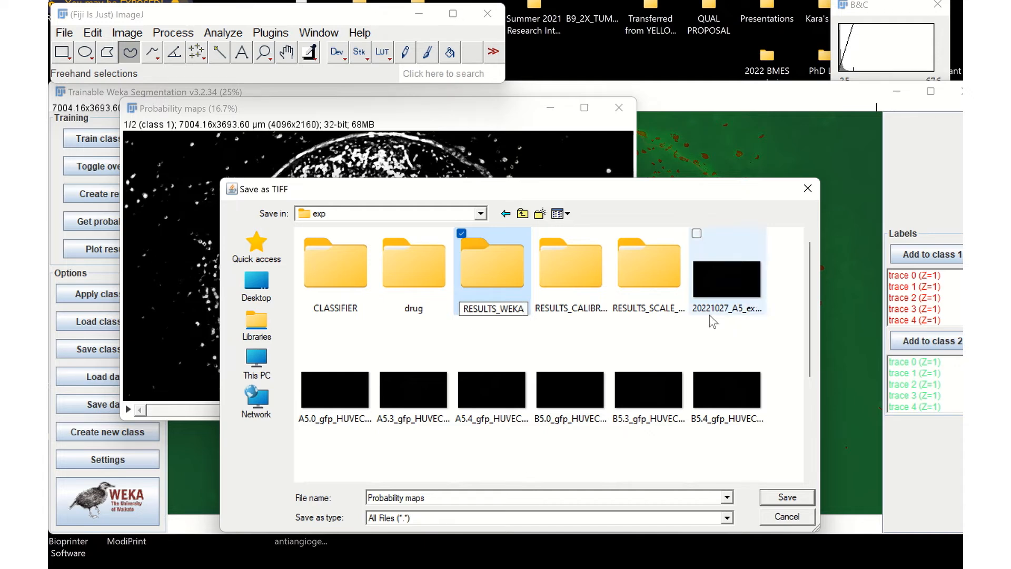
pyautogui.doubleClick(504, 308)
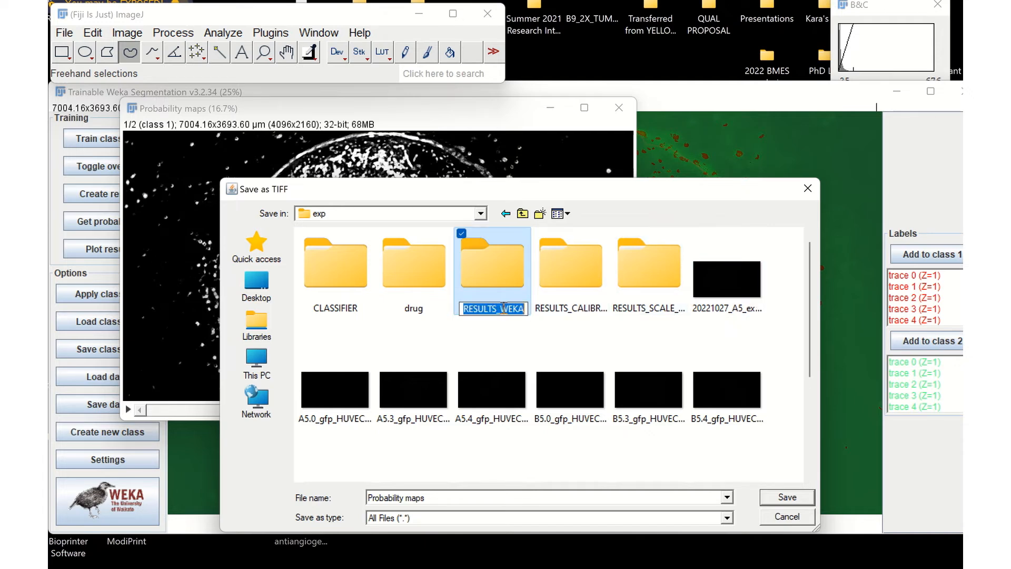
pyautogui.doubleClick(496, 268)
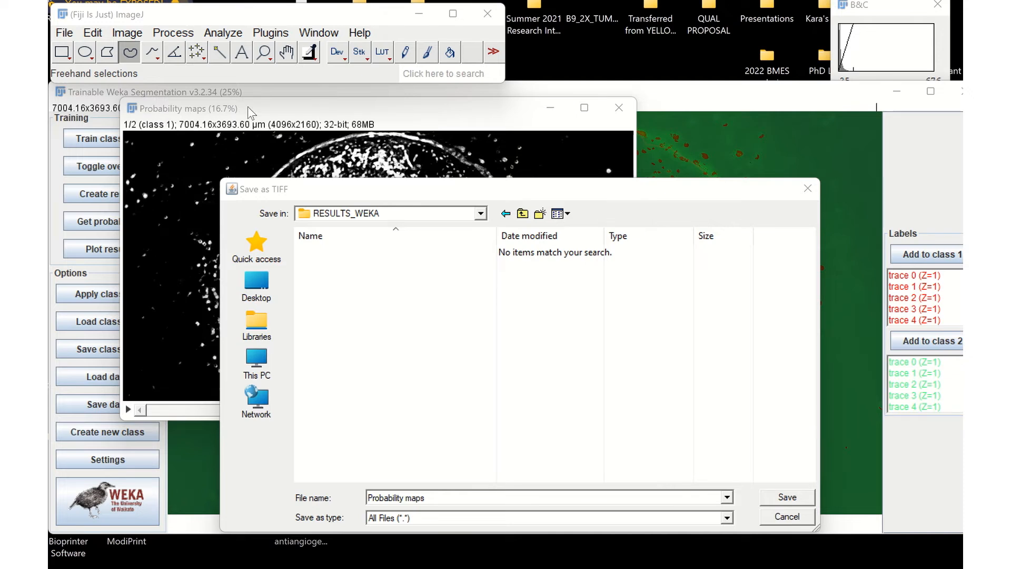
# Step: Check the source image's name in the RESULTS_CALIBRATE_drug folder and save the TIFF as Probability maps_A5_0_HUVECS_2X
pyautogui.moveTo(467, 563)
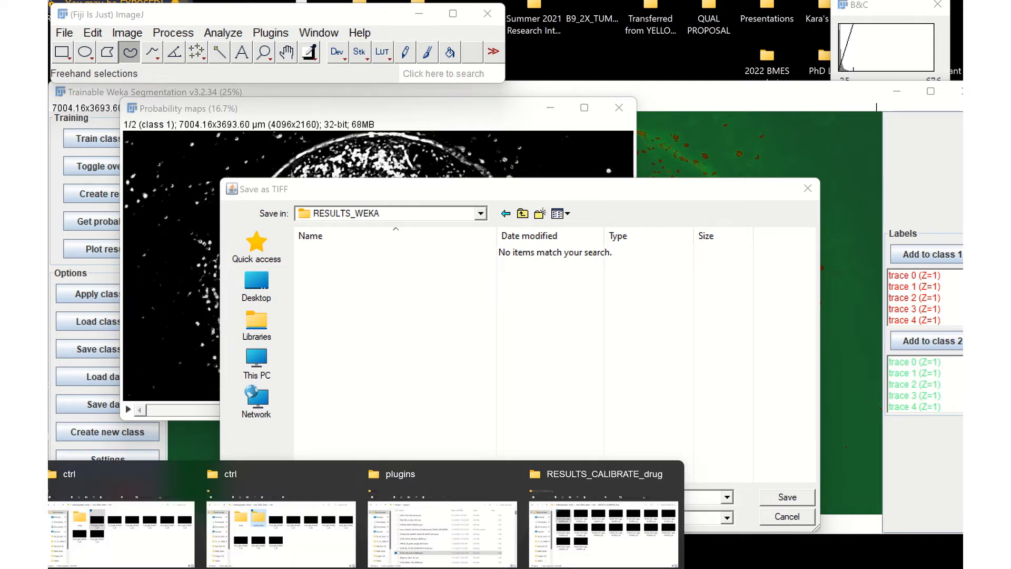
pyautogui.click(603, 525)
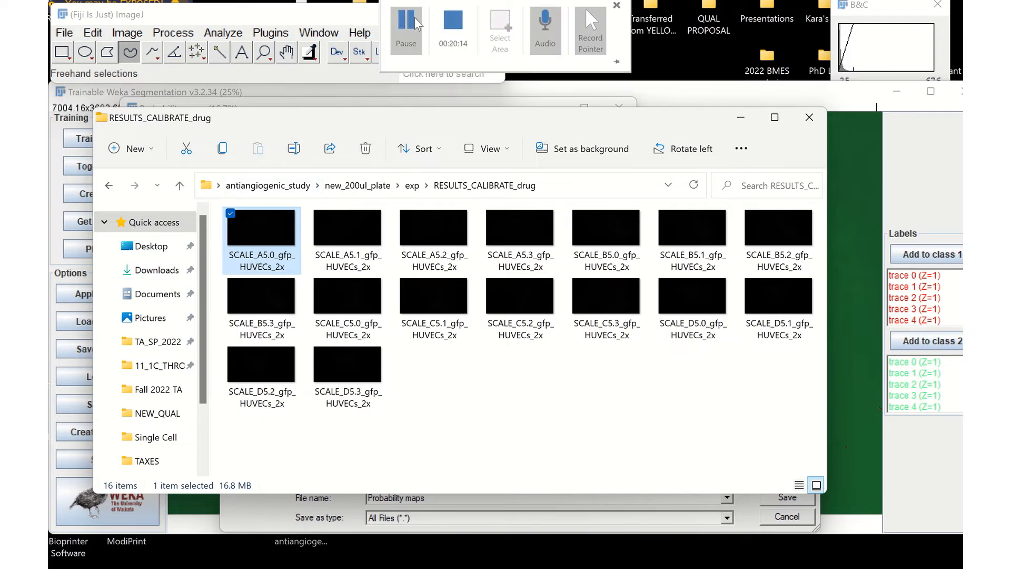
pyautogui.click(415, 18)
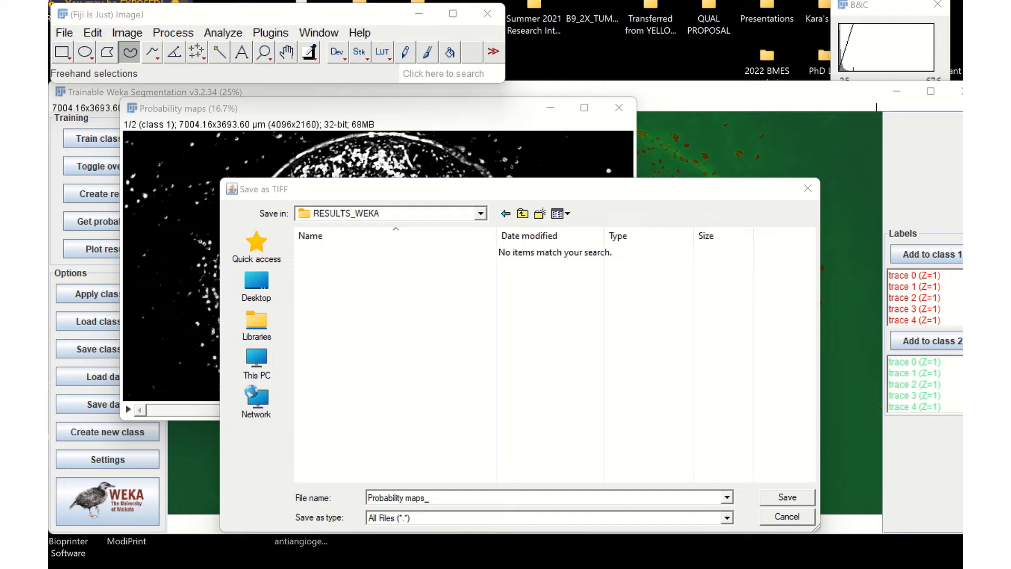
pyautogui.click(499, 496)
pyautogui.write('A')
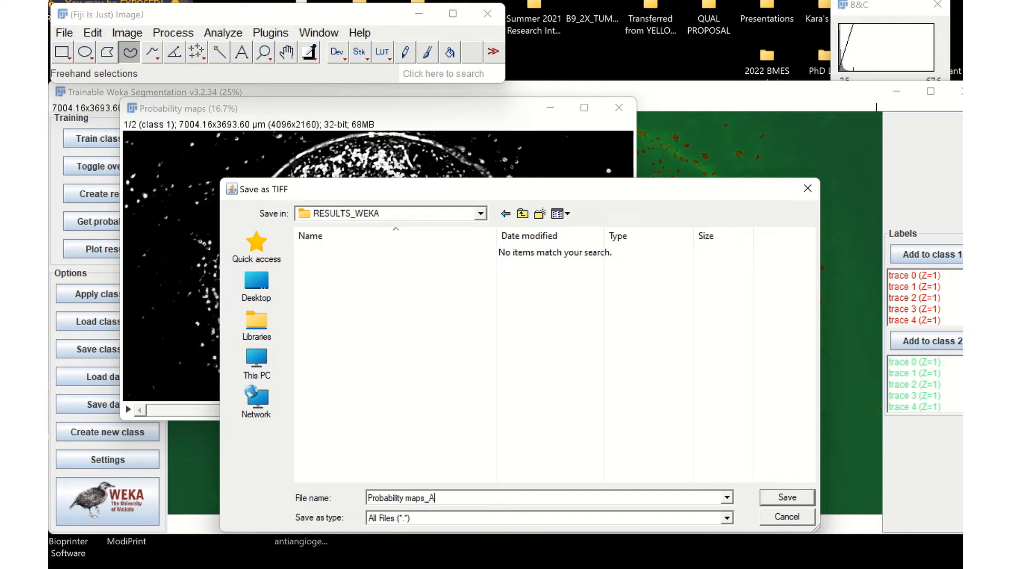
pyautogui.write('5_0_HUVECS')
pyautogui.write('_2X')
pyautogui.write('tif')
pyautogui.press('BackSpace')
pyautogui.press('BackSpace')
pyautogui.press('BackSpace')
pyautogui.click(780, 497)
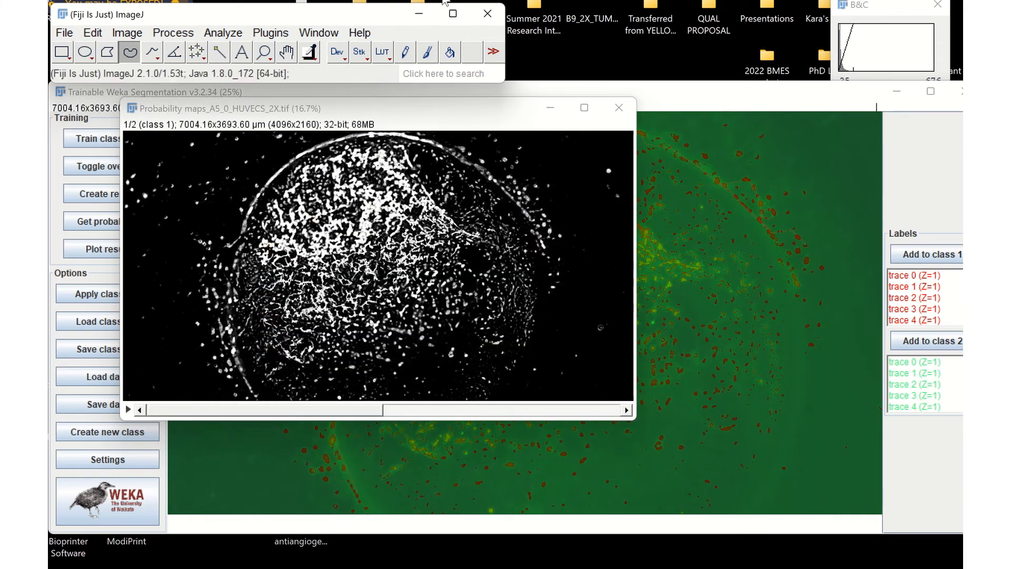
# Step: Compare the class 1 and class 2 slices of the saved probability maps
pyautogui.moveTo(425, 10)
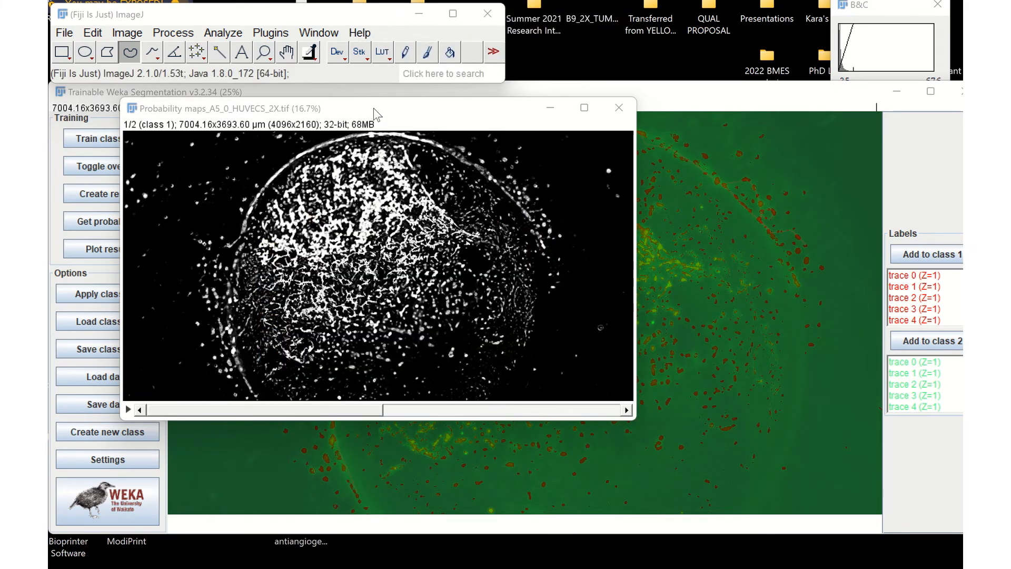
pyautogui.click(359, 106)
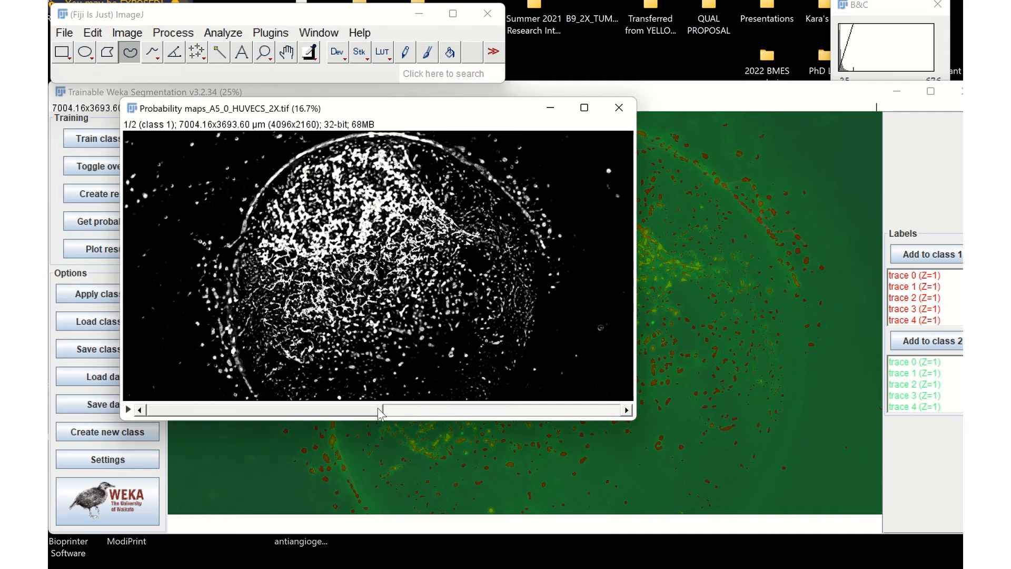
pyautogui.moveTo(369, 412); pyautogui.dragTo(621, 415)
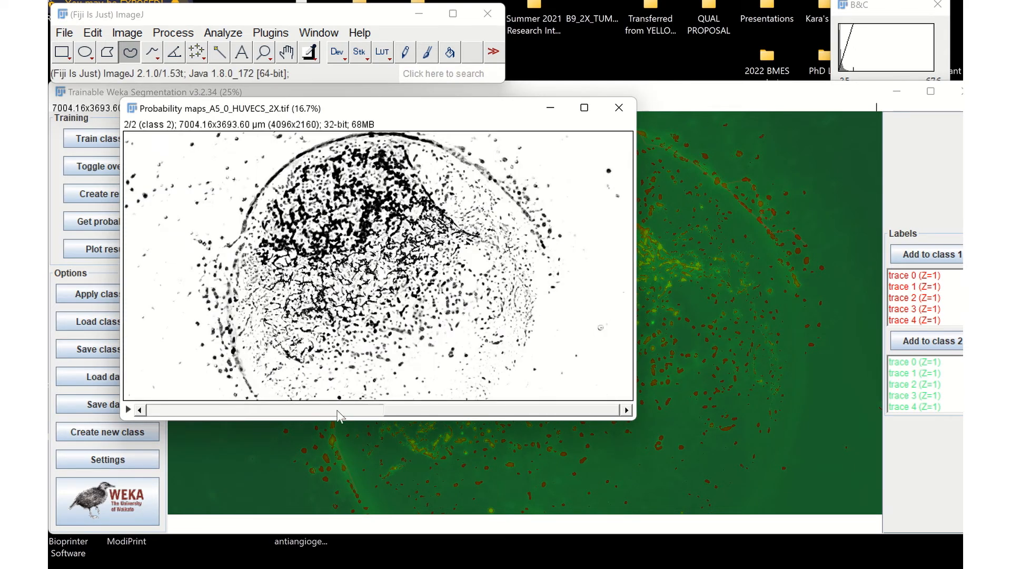
pyautogui.click(136, 410)
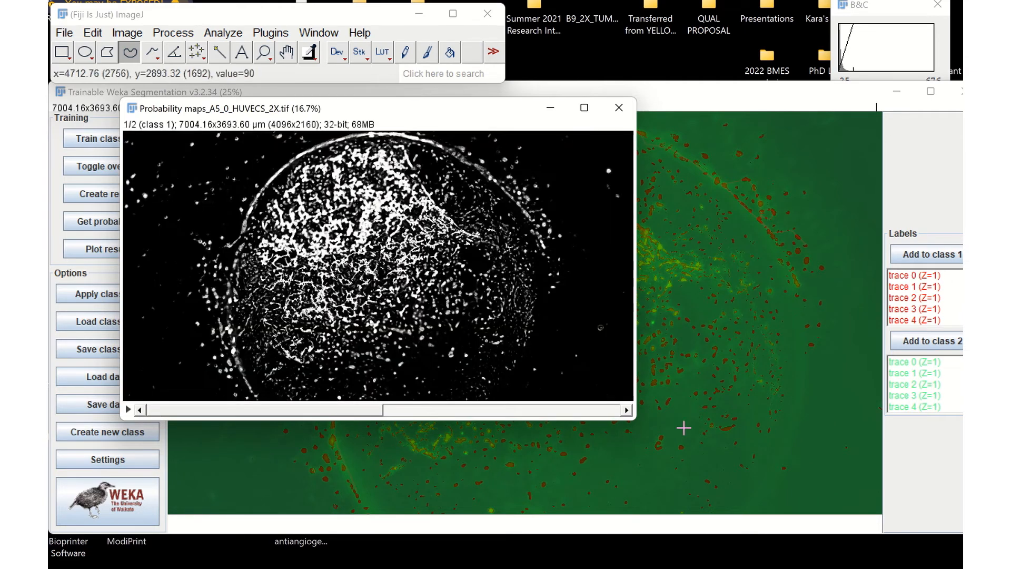
pyautogui.click(626, 410)
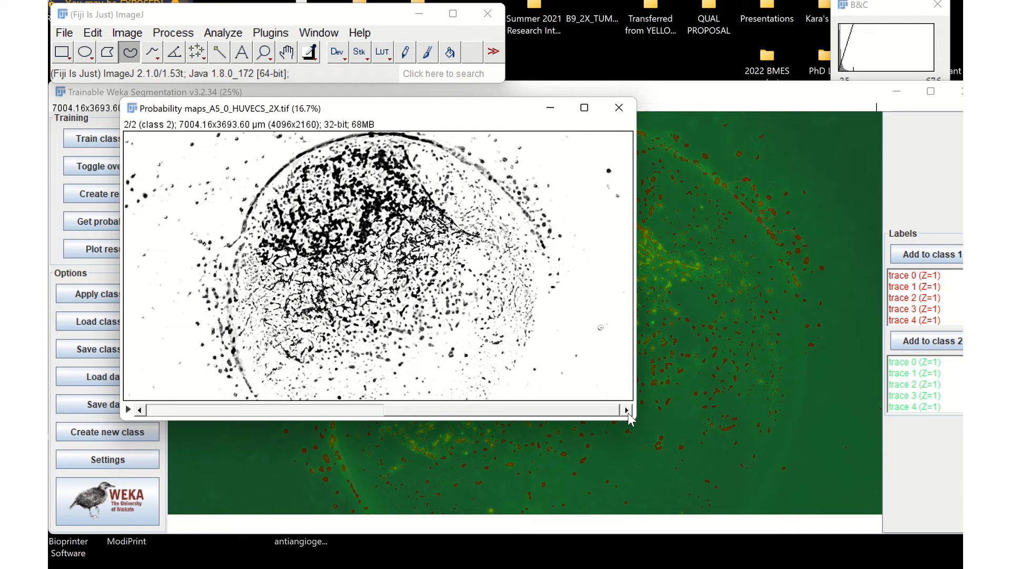
# Step: Return the probability maps to the class 1 slice and duplicate only that slice as a separate image titled class 1
pyautogui.click(139, 410)
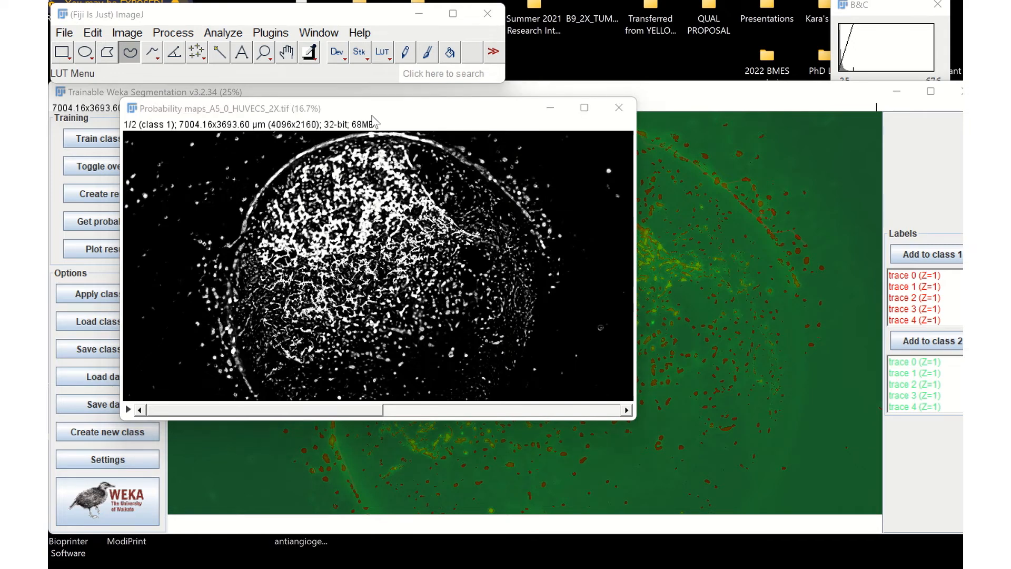
pyautogui.hotkey('ctrl', 'shift', 'd')
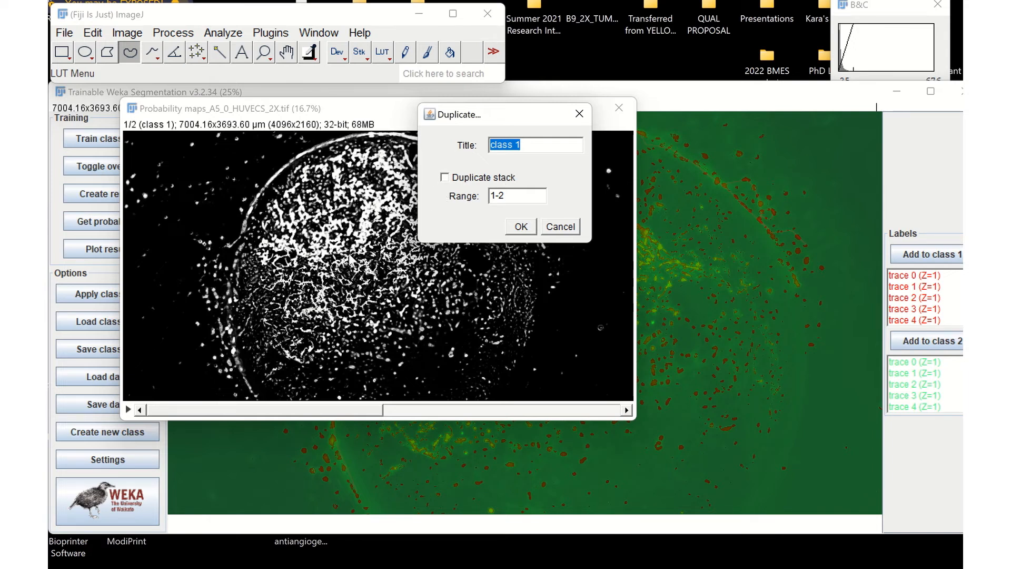
pyautogui.click(521, 227)
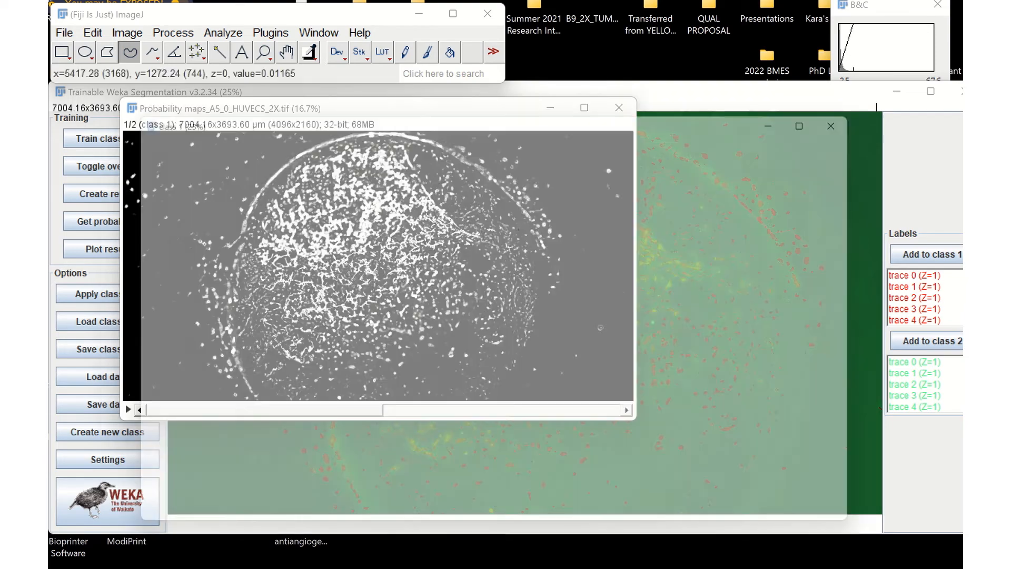
pyautogui.moveTo(530, 126); pyautogui.dragTo(496, 72)
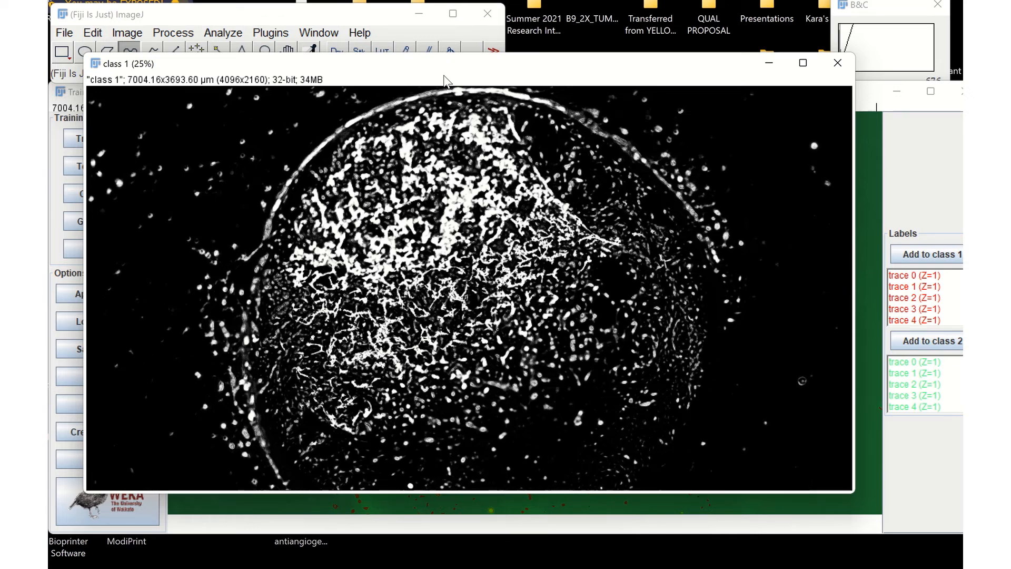
pyautogui.click(271, 32)
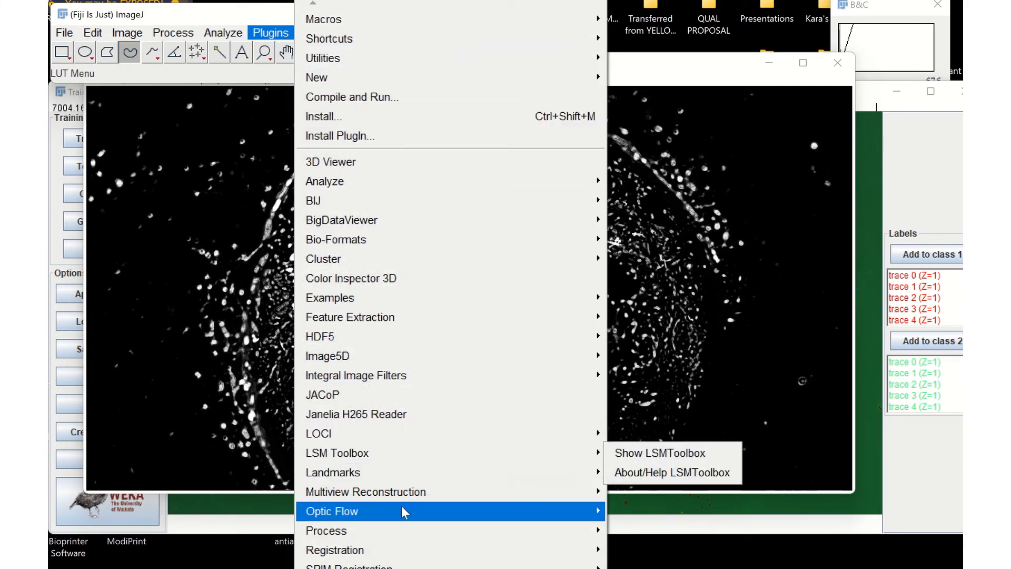
pyautogui.moveTo(402, 507)
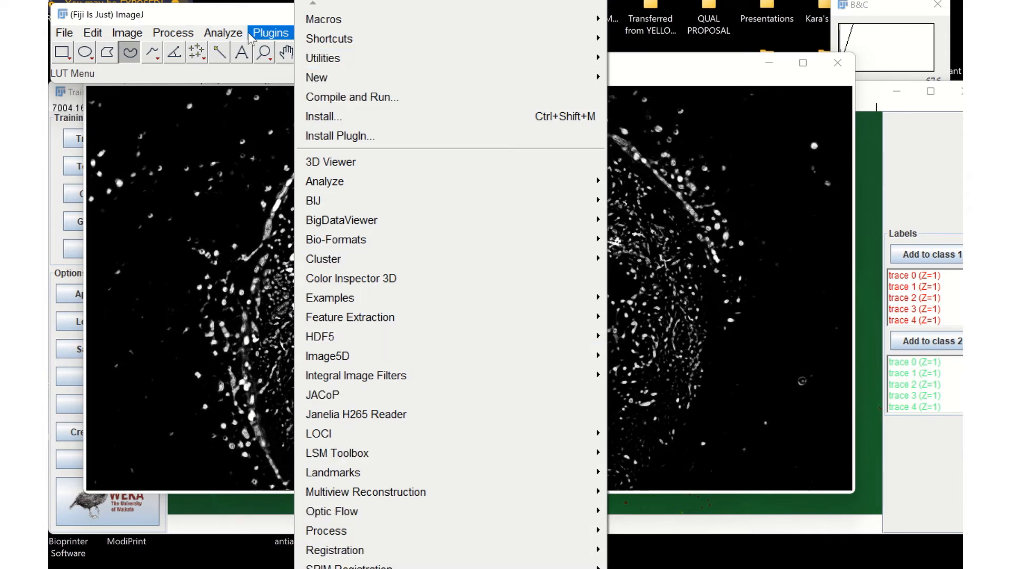
pyautogui.moveTo(226, 33)
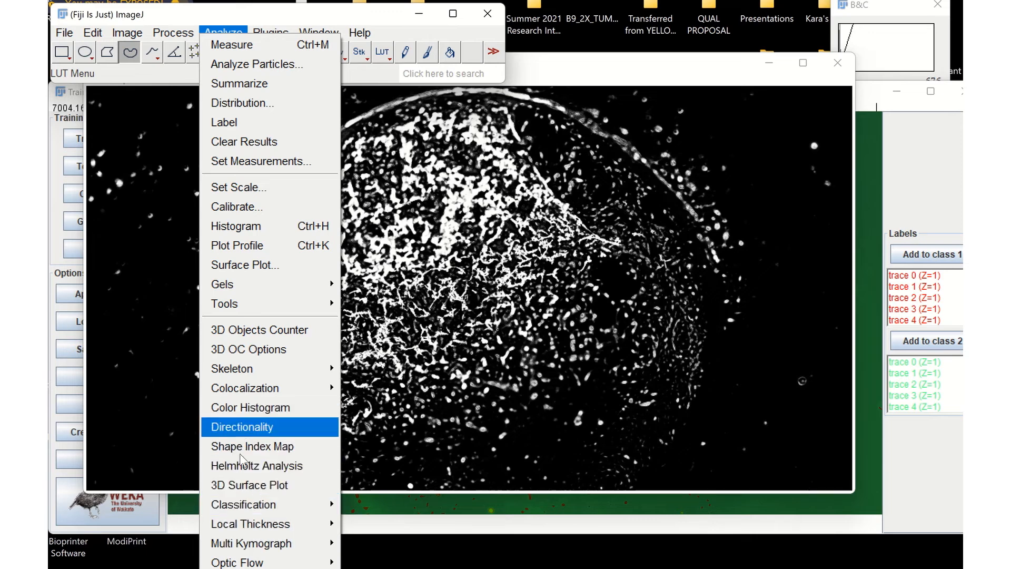
pyautogui.moveTo(232, 368)
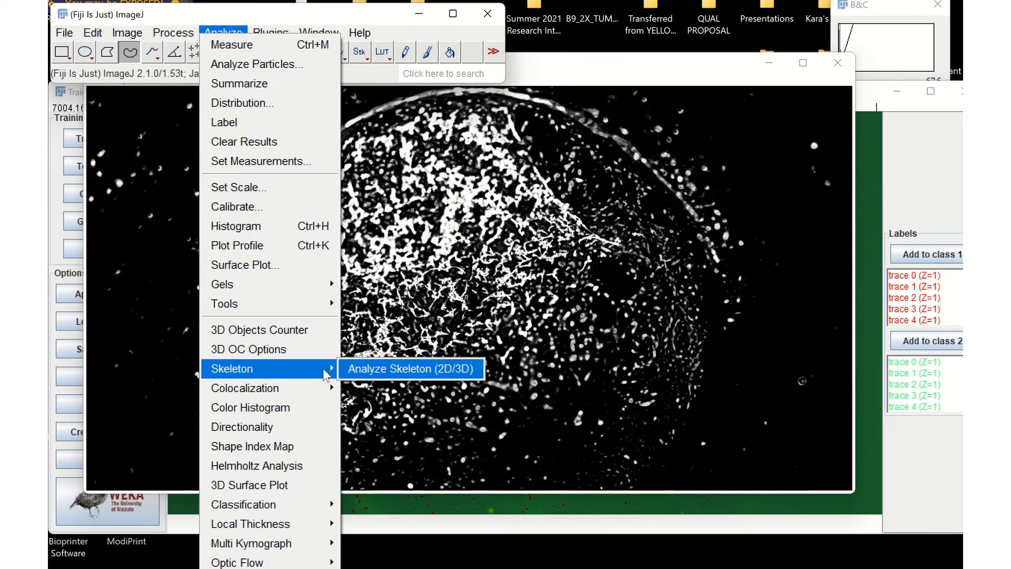
pyautogui.click(234, 23)
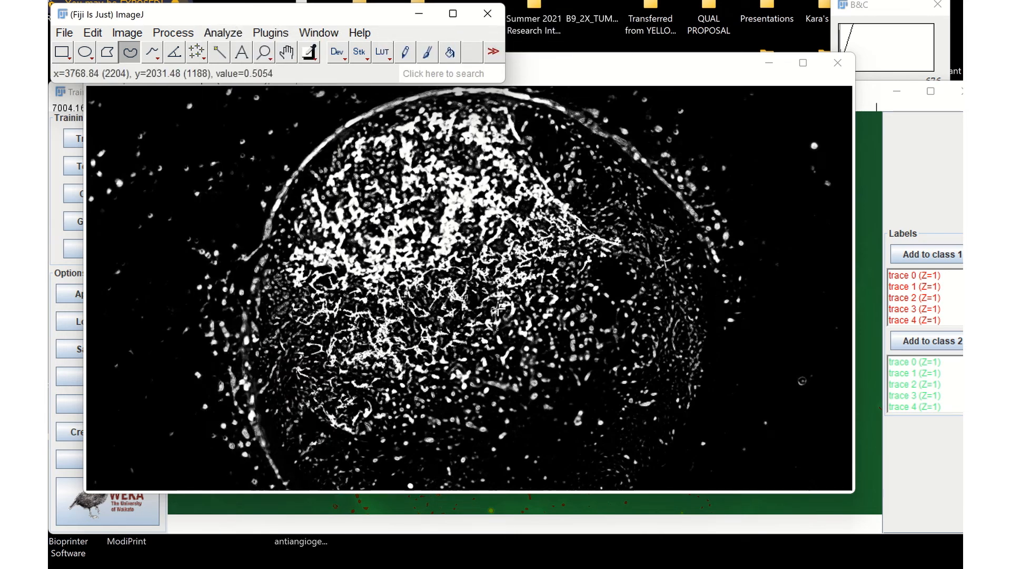
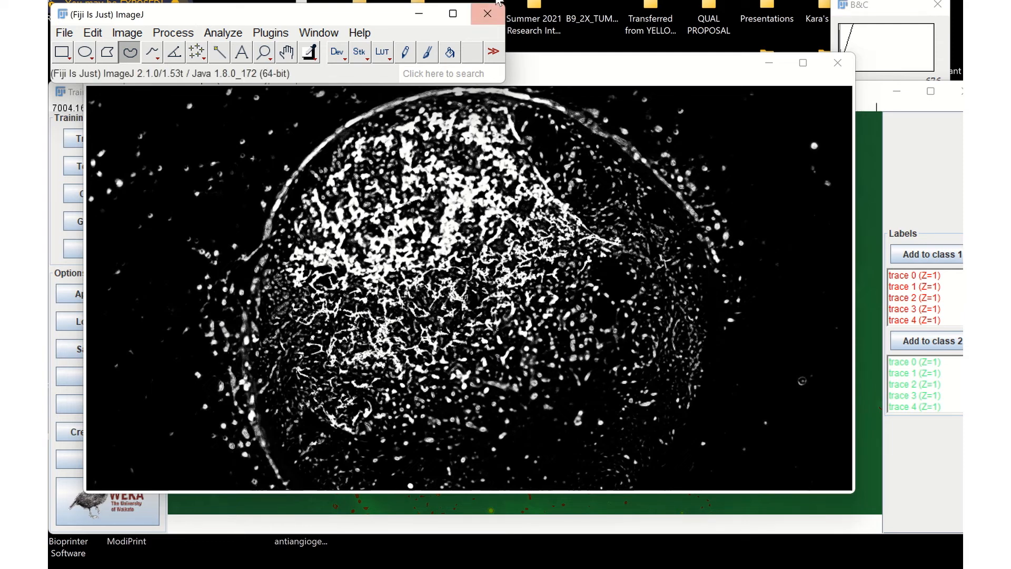
# Step: Close the class 1 duplicate, the probability maps, the Trainable Weka Segmentation window and the SCALE_A5.0_gfp_HUVECs_2x image
pyautogui.moveTo(484, 3)
pyautogui.click(413, 29)
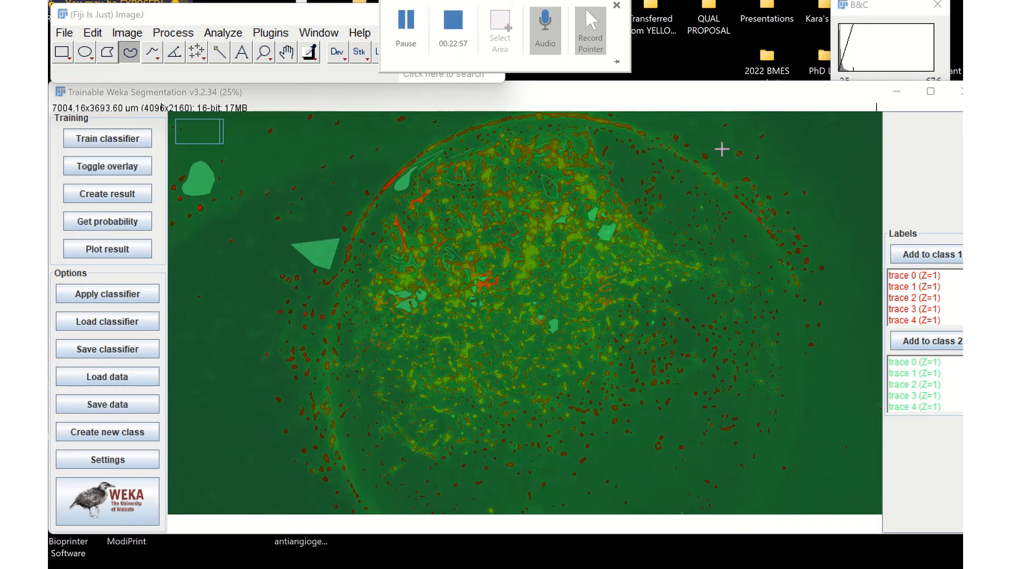
pyautogui.moveTo(820, 88); pyautogui.dragTo(705, 131)
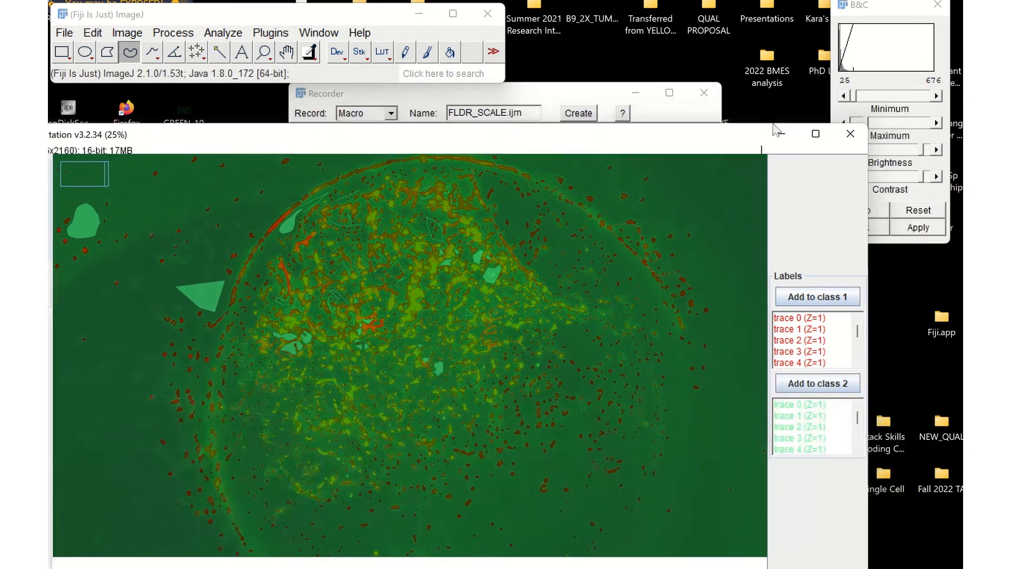
pyautogui.click(852, 136)
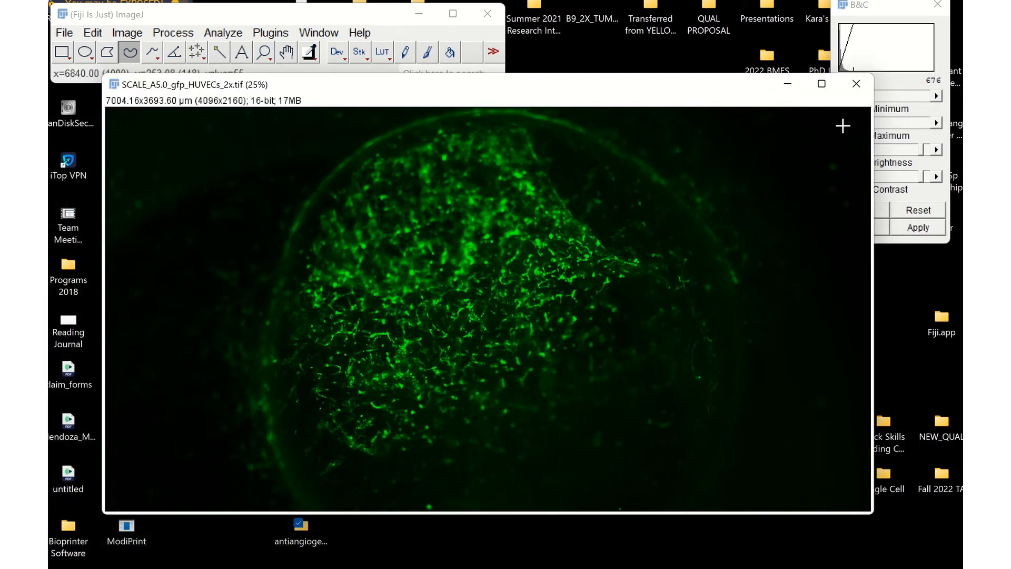
pyautogui.click(856, 85)
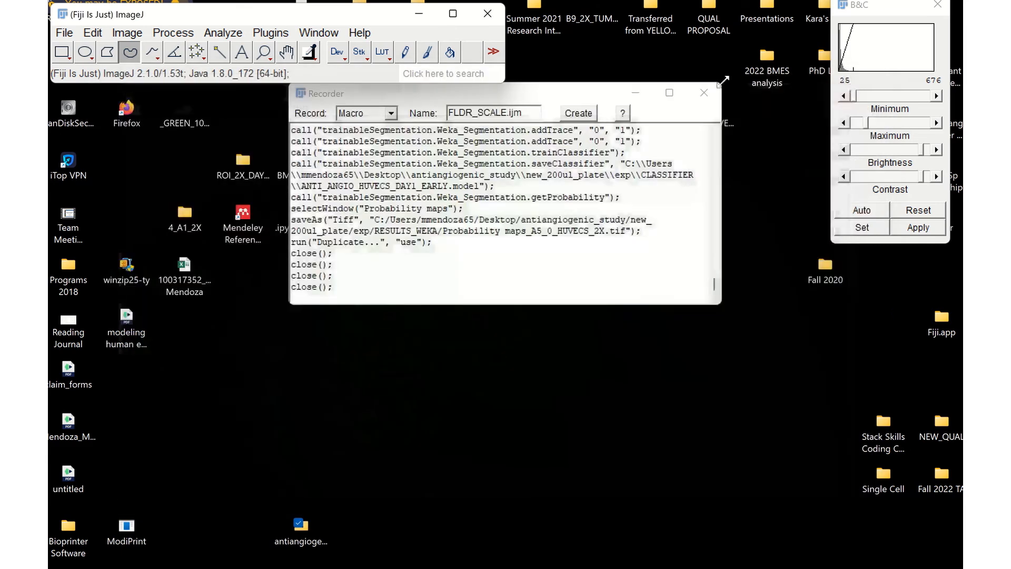
# Step: Open SCALE_D5.3_gfp_HUVECs_2x from the RESULTS_CALIBRATE_drug folder in Fiji
pyautogui.moveTo(583, 566)
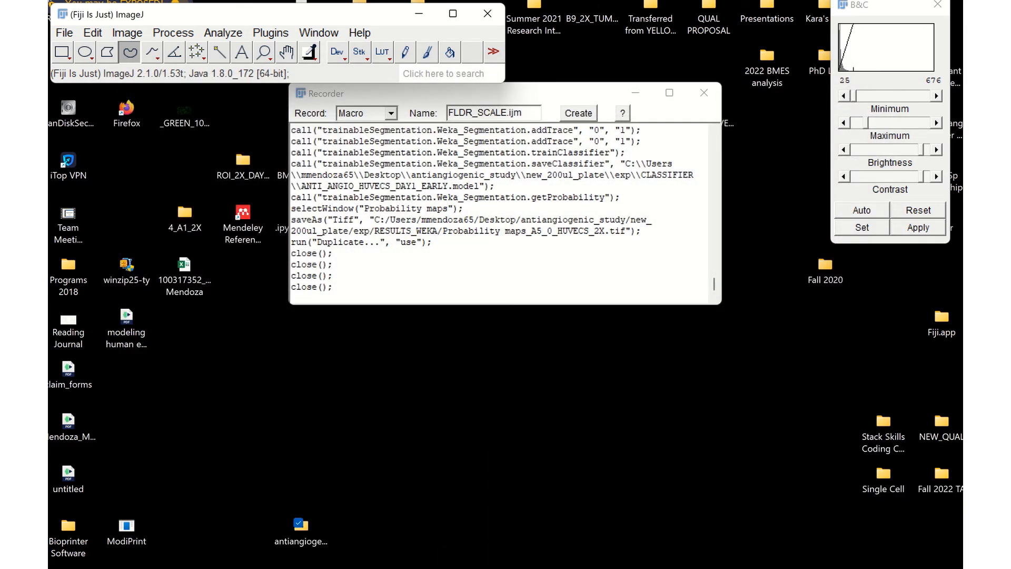
pyautogui.moveTo(366, 566)
pyautogui.click(605, 534)
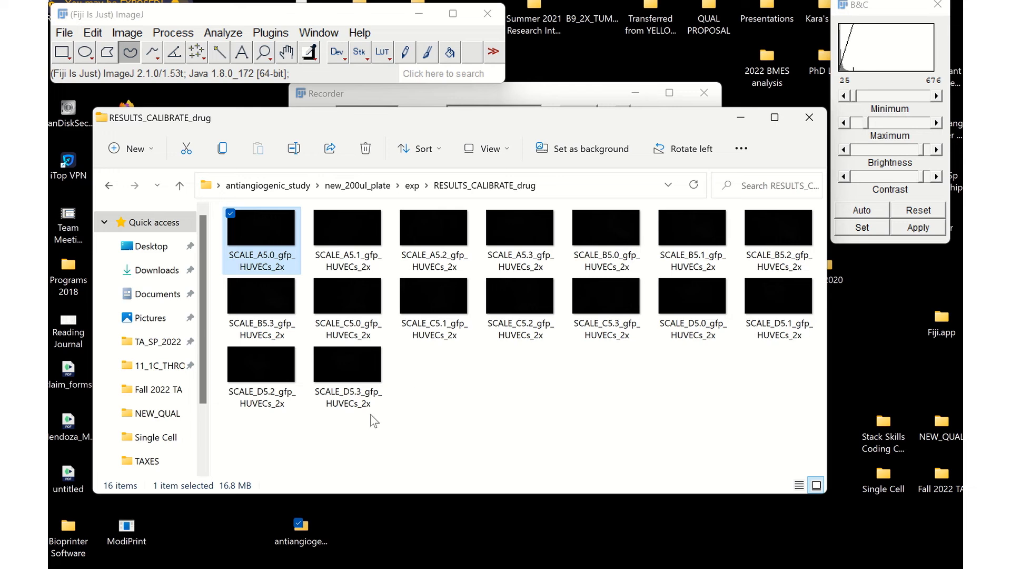
pyautogui.moveTo(357, 404)
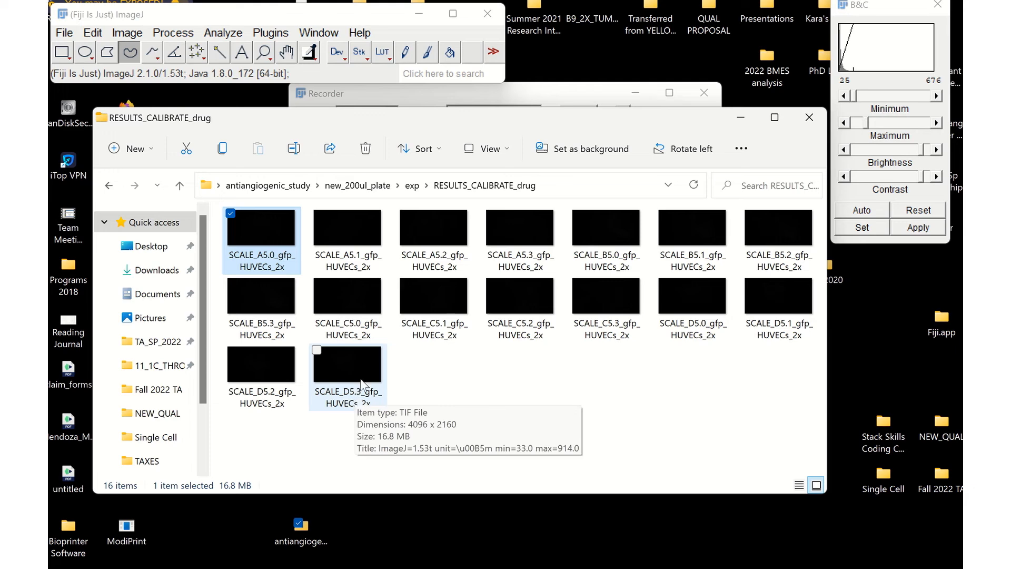
pyautogui.moveTo(357, 383); pyautogui.dragTo(366, 35)
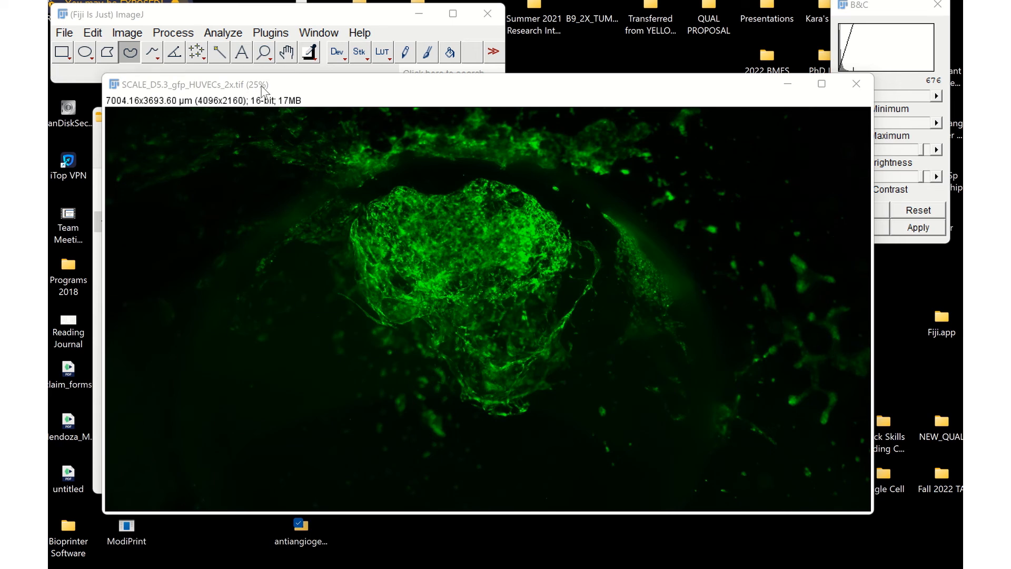
# Step: Convert the SCALE_D5.3 image to RGB Color and open it in Trainable Weka Segmentation
pyautogui.click(124, 36)
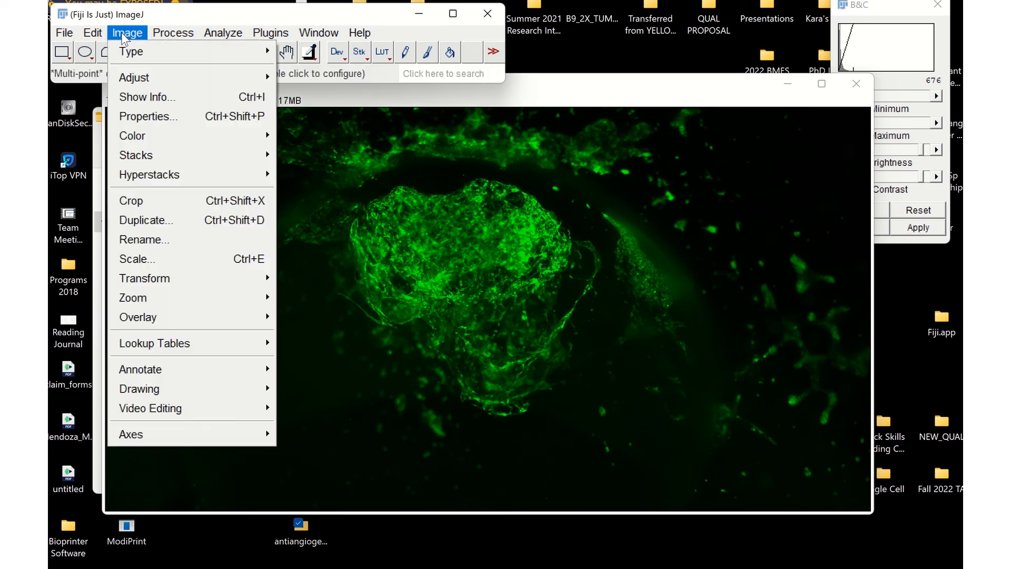
pyautogui.moveTo(137, 51)
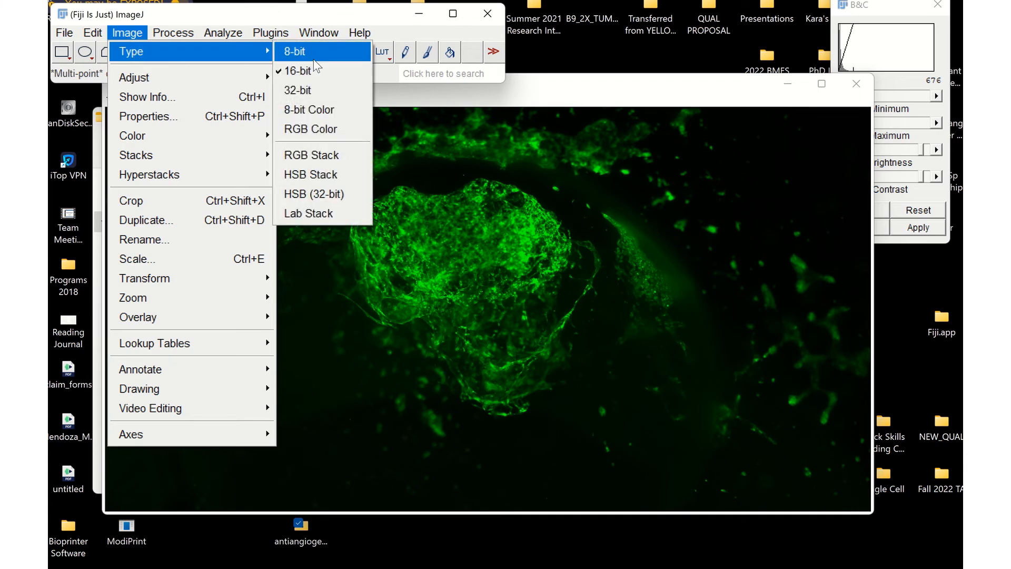
pyautogui.click(310, 128)
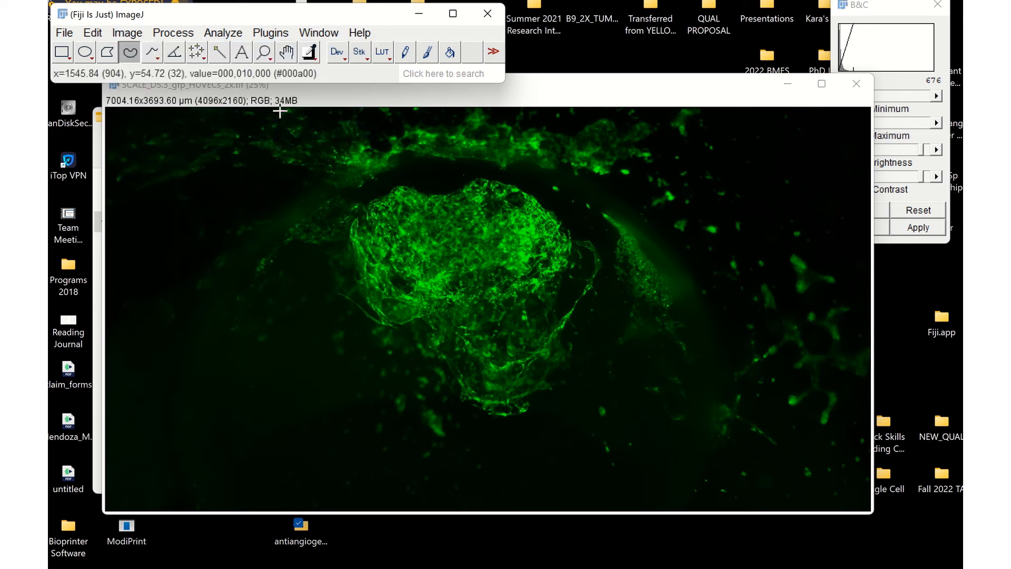
pyautogui.click(269, 33)
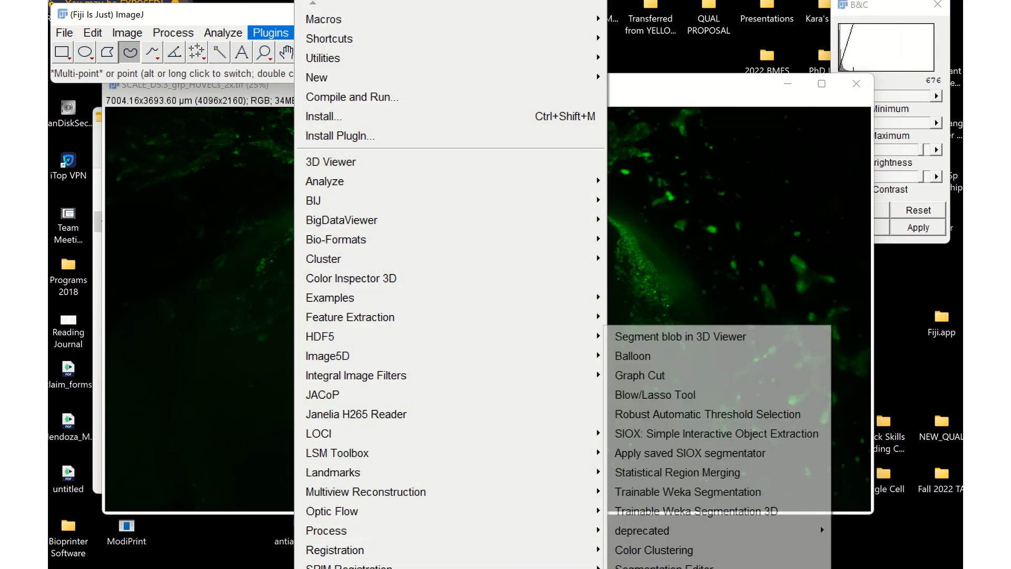
pyautogui.moveTo(368, 566)
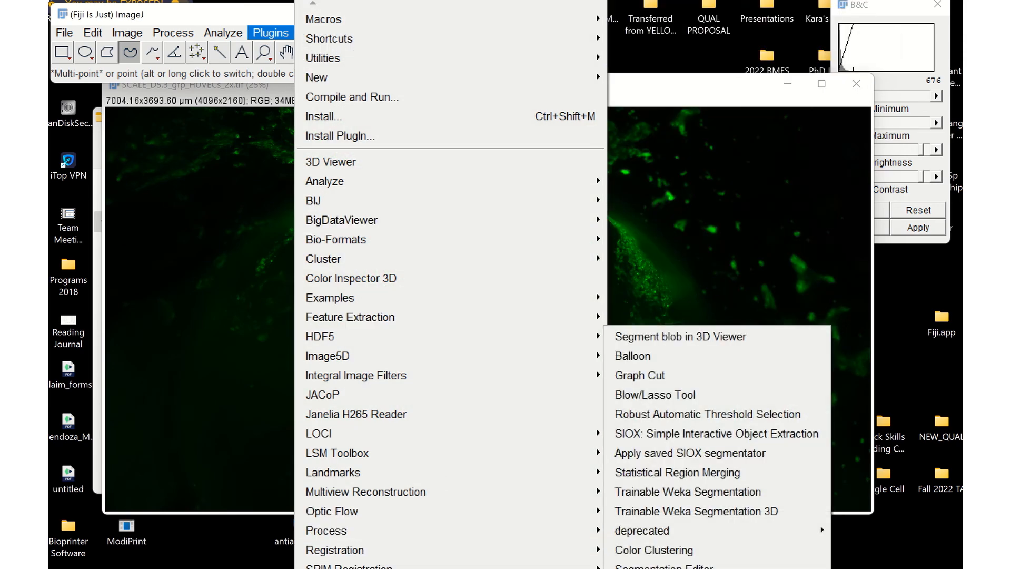
pyautogui.click(675, 485)
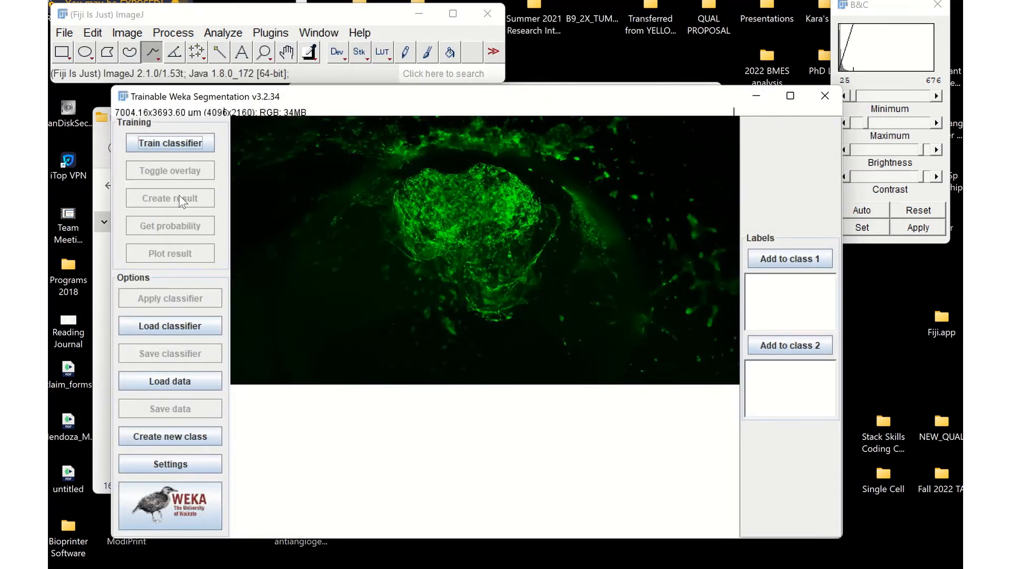
# Step: Try to load the classifier ANTI_ANGIO_HUVECS_DAY1_EARLY.model from the CLASSIFIER folder inside exp
pyautogui.click(198, 331)
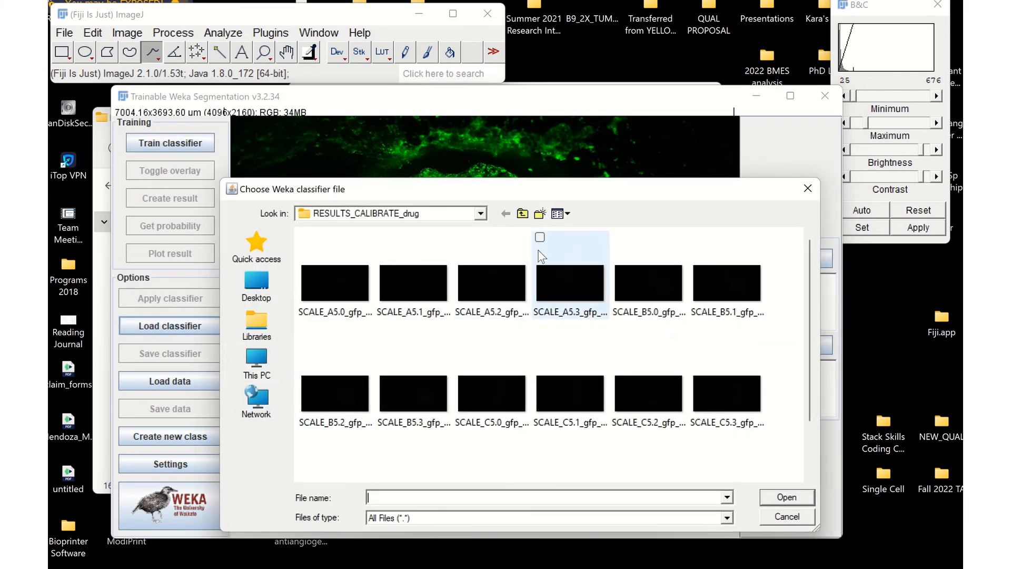
pyautogui.click(522, 214)
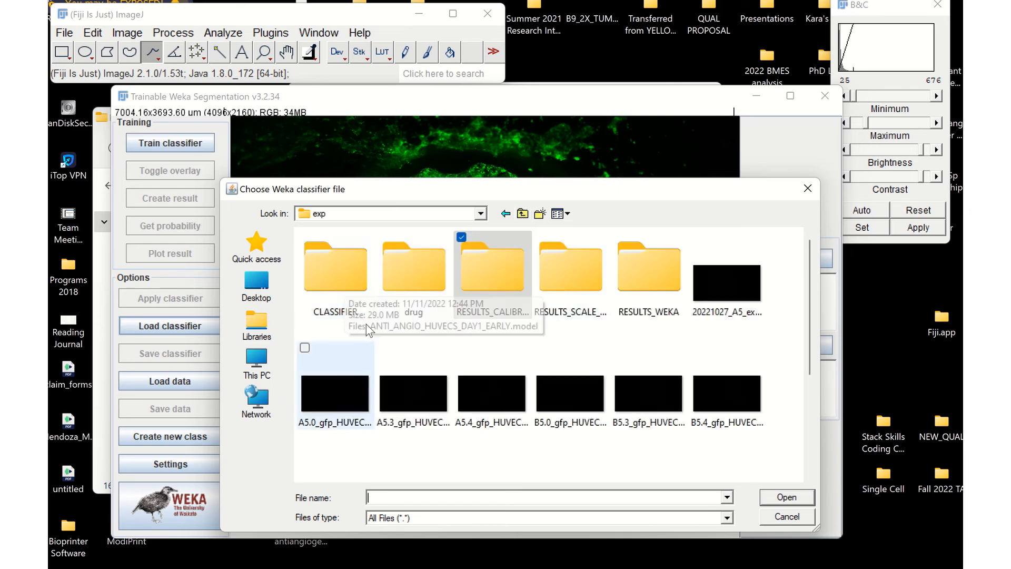
pyautogui.doubleClick(336, 273)
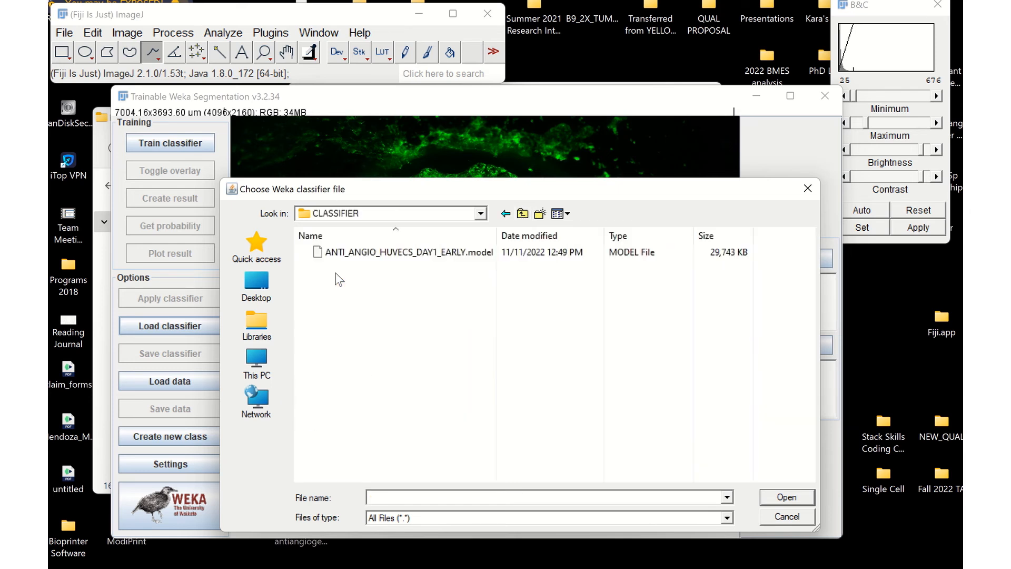
pyautogui.click(345, 253)
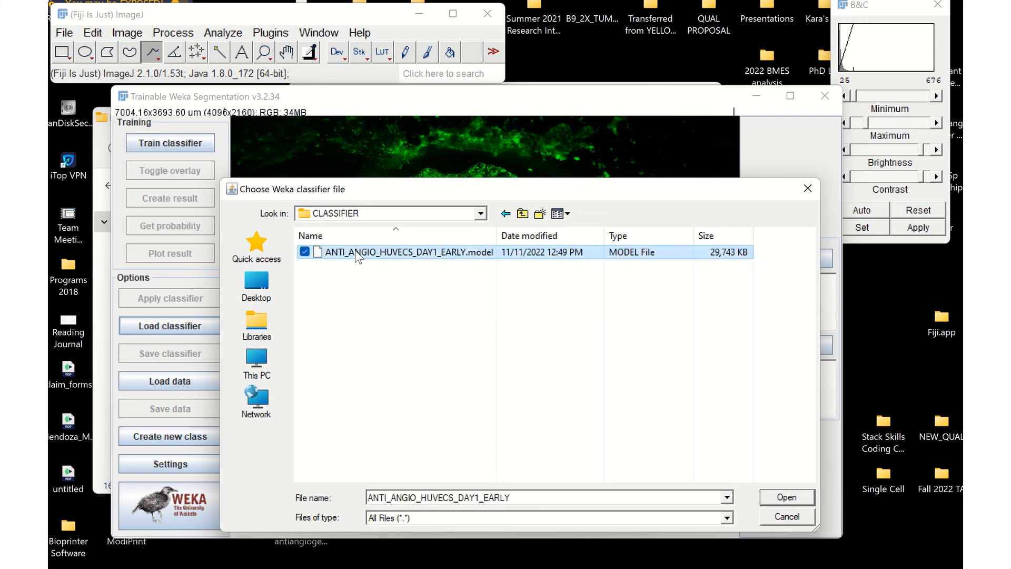
pyautogui.click(780, 500)
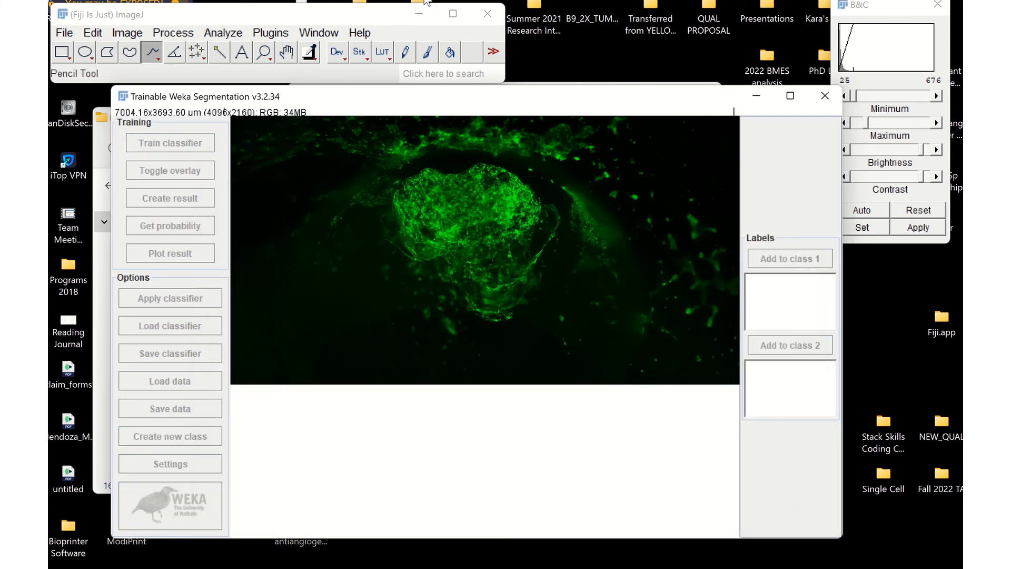
pyautogui.moveTo(411, 5)
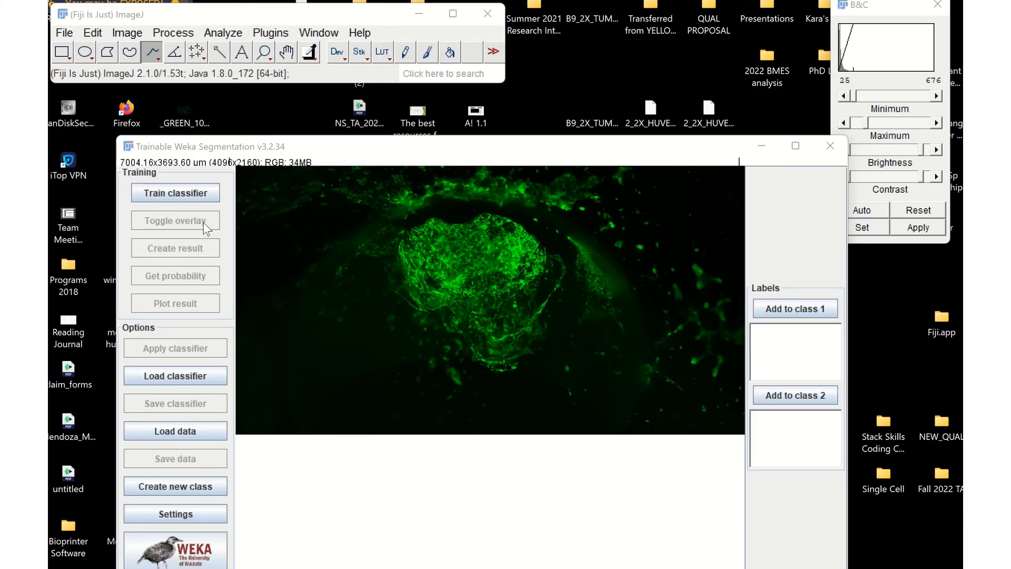
# Step: Start loading a classifier and browse to the 2X_NEW_MICROSCOPE_CLASSIFIERS folder inside CLASSIFIERS on the Desktop
pyautogui.click(192, 377)
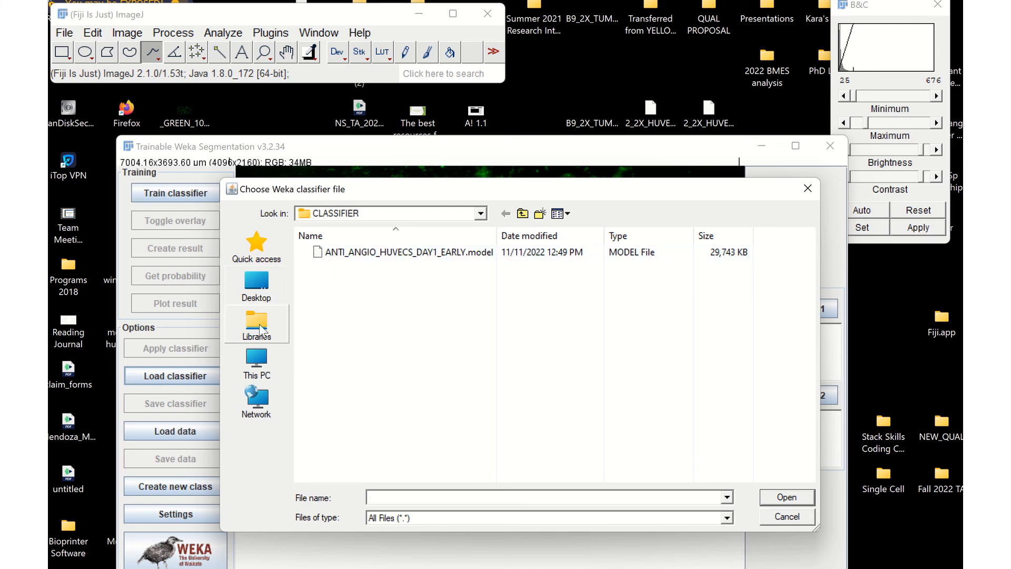
pyautogui.click(256, 285)
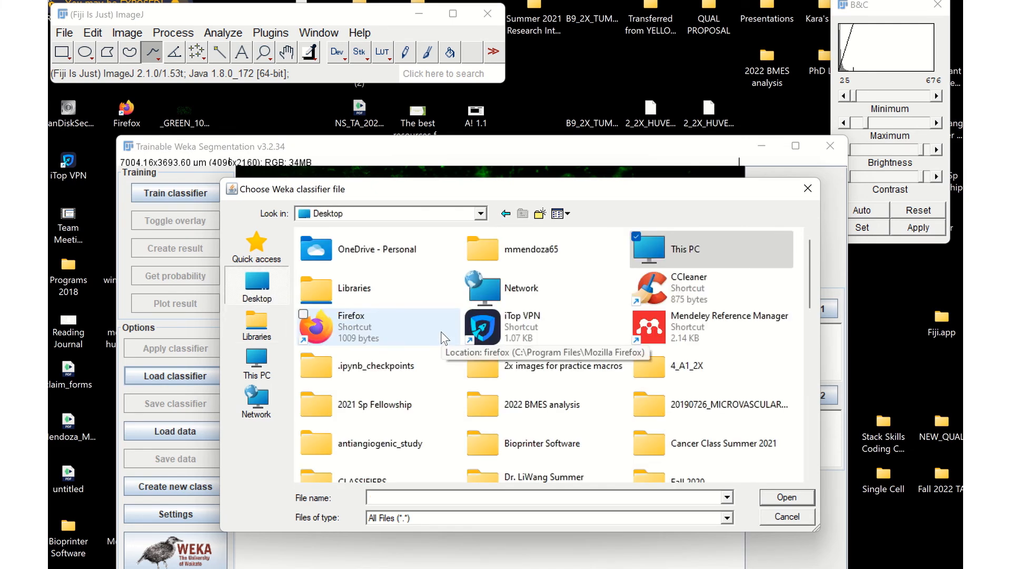
pyautogui.scroll(-5, 476, 332)
pyautogui.scroll(-5, 476, 332)
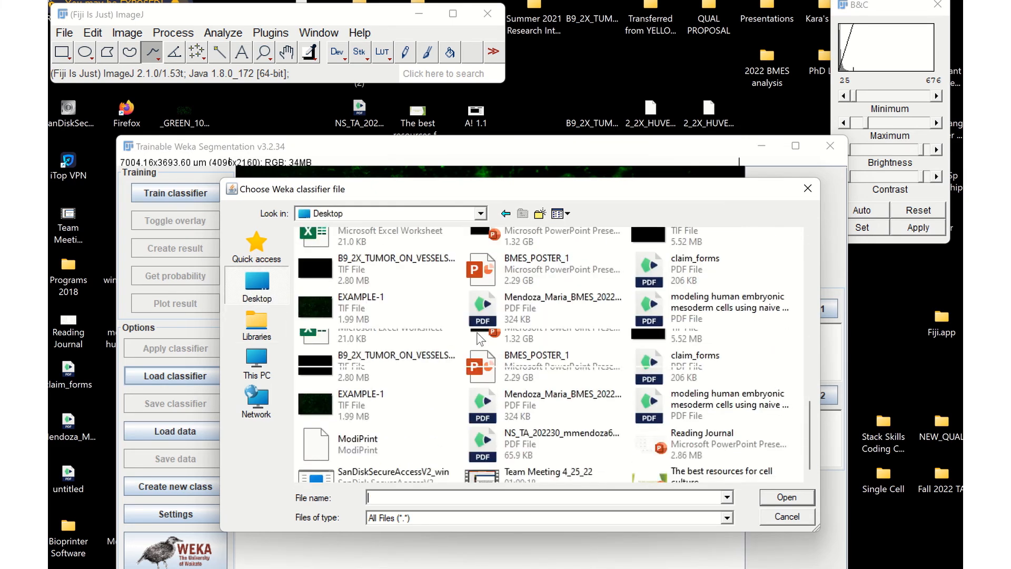
pyautogui.scroll(3, 476, 332)
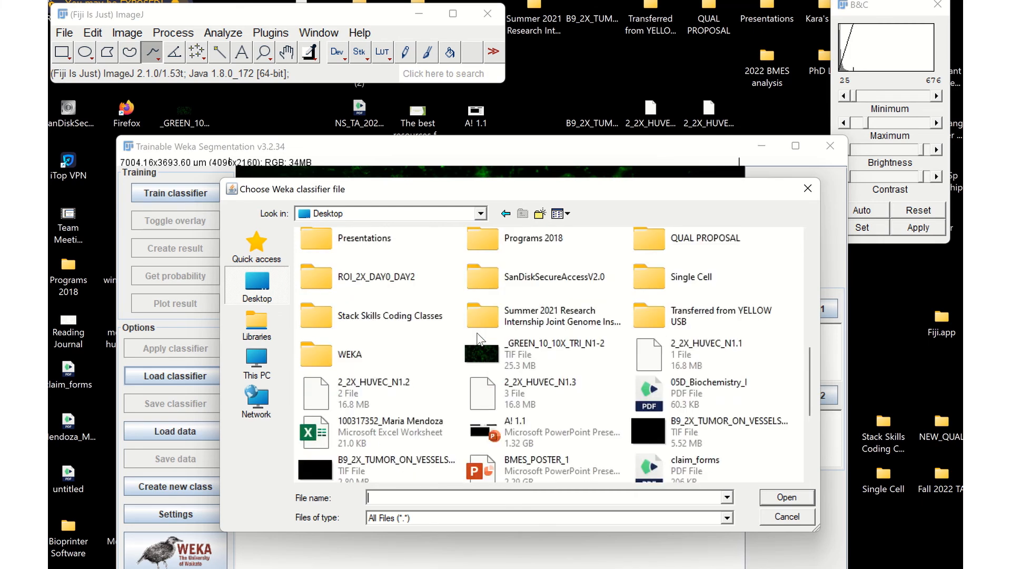
pyautogui.moveTo(425, 3)
pyautogui.scroll(3, 379, 316)
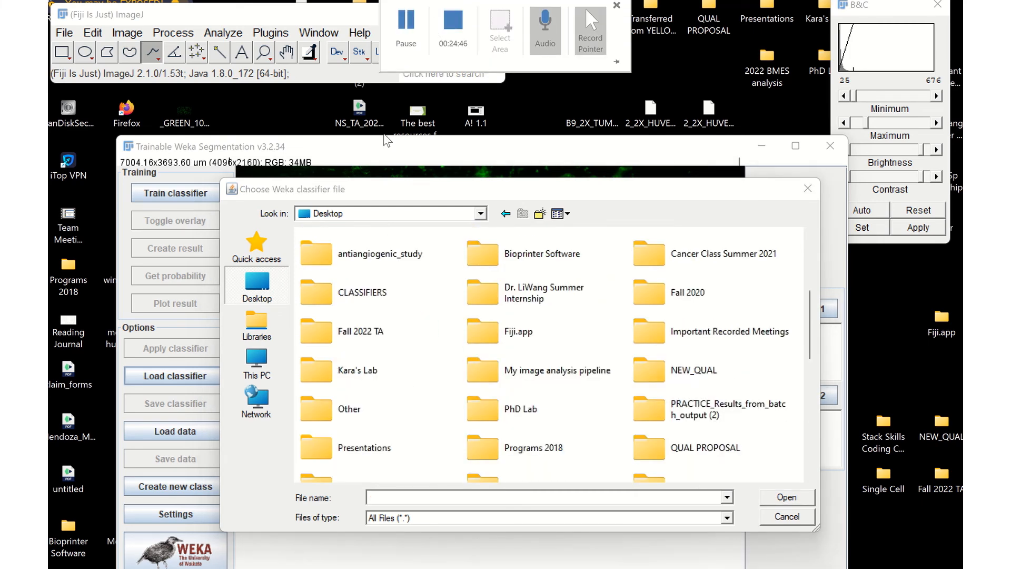
pyautogui.click(357, 300)
pyautogui.doubleClick(357, 299)
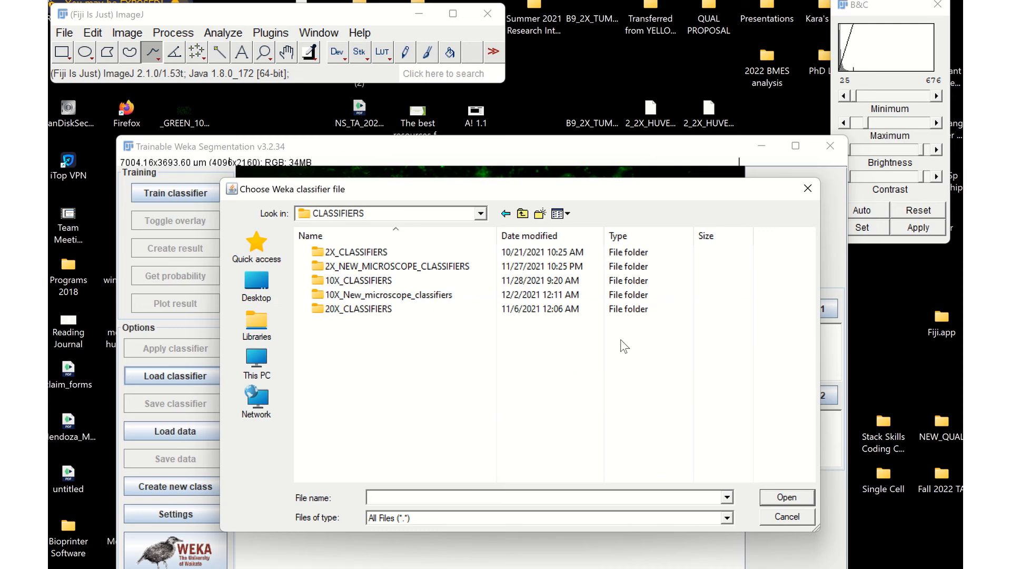
pyautogui.doubleClick(360, 255)
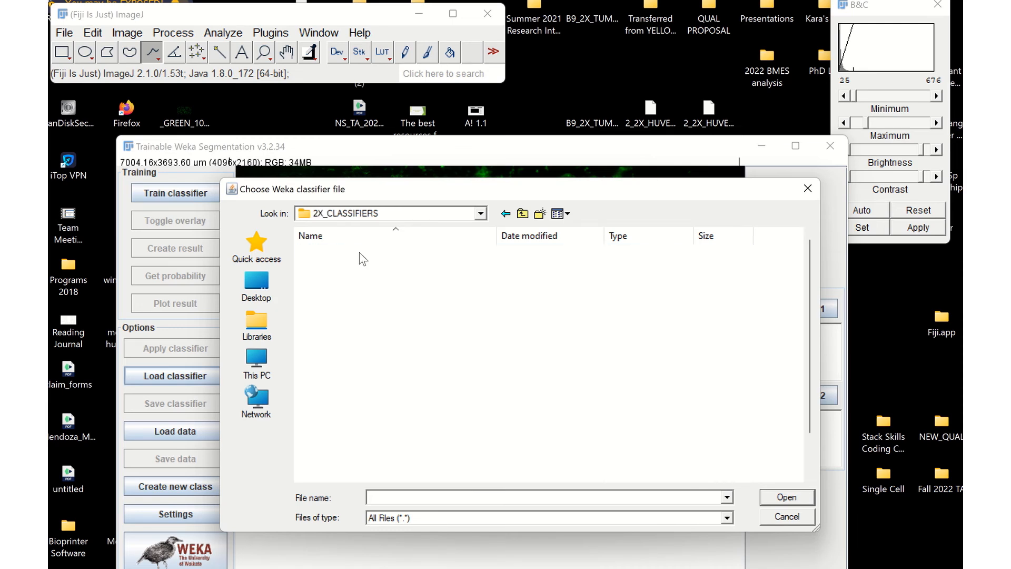
pyautogui.click(522, 214)
pyautogui.doubleClick(382, 267)
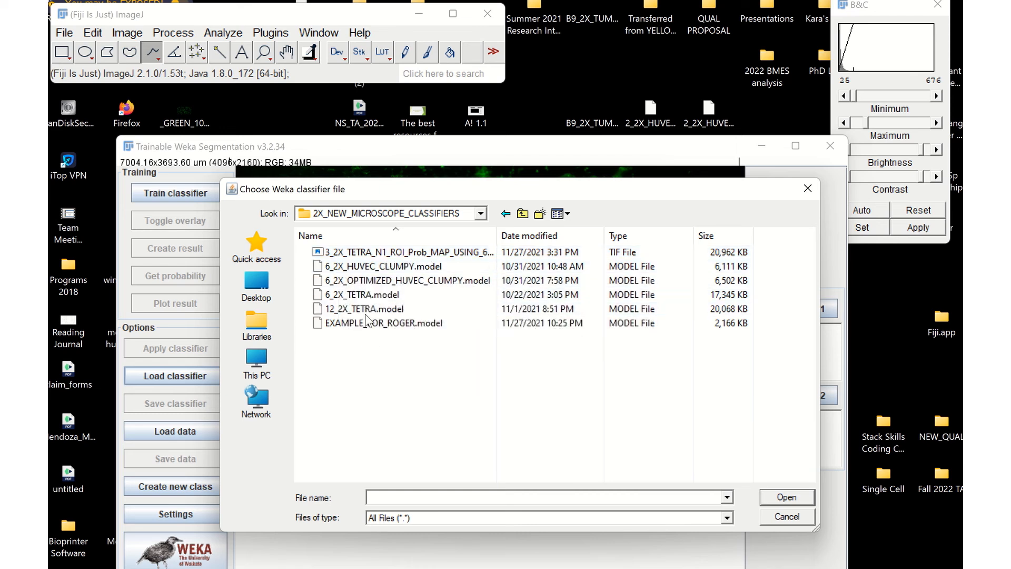
# Step: Try to load the 3_2X_TETRA_N1_ROI_Prob_MAP TIF file as the classifier, then dismiss the error dialogs and close the Console
pyautogui.doubleClick(365, 252)
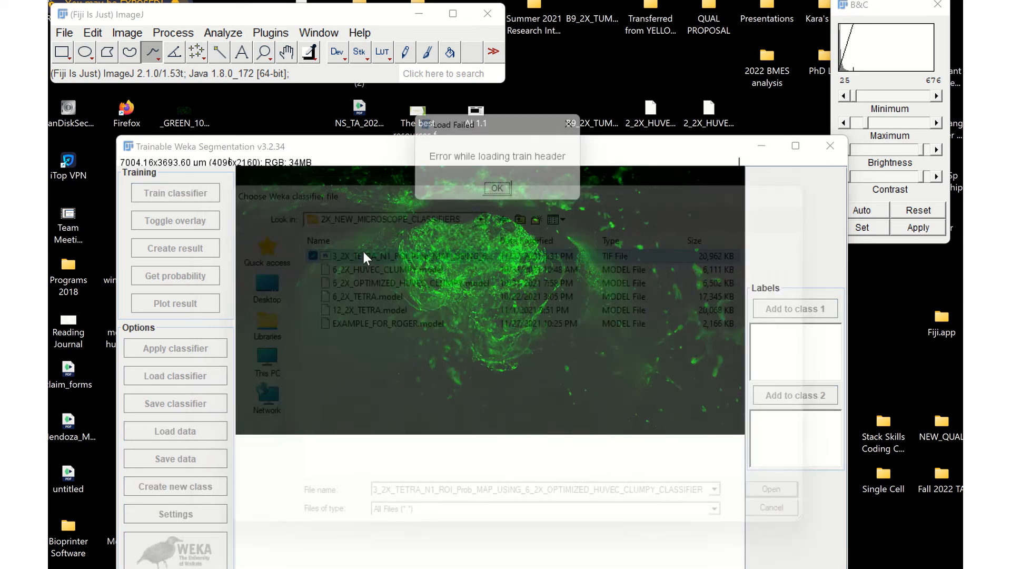
pyautogui.click(505, 194)
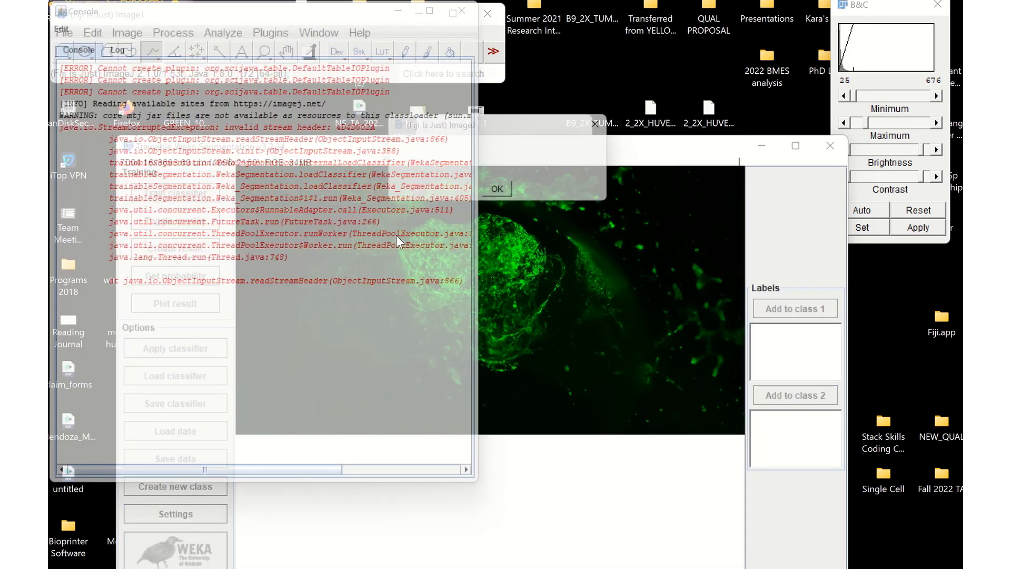
pyautogui.click(509, 196)
pyautogui.moveTo(479, 5)
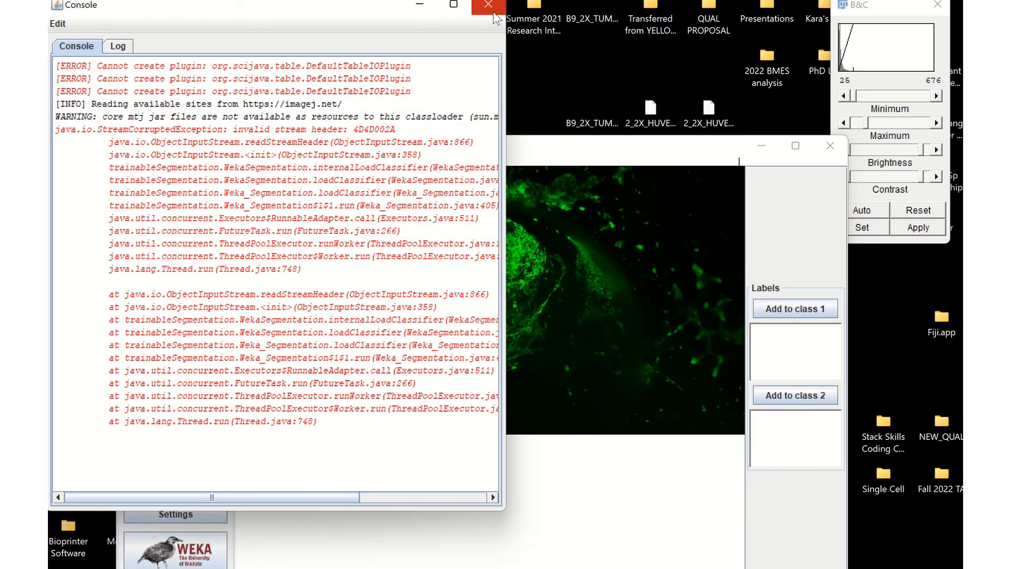
pyautogui.click(491, 8)
# Step: Try to load the classifier 6_2X_HUVEC_CLUMPY.model from the 2X_NEW_MICROSCOPE_CLASSIFIERS folder
pyautogui.click(190, 375)
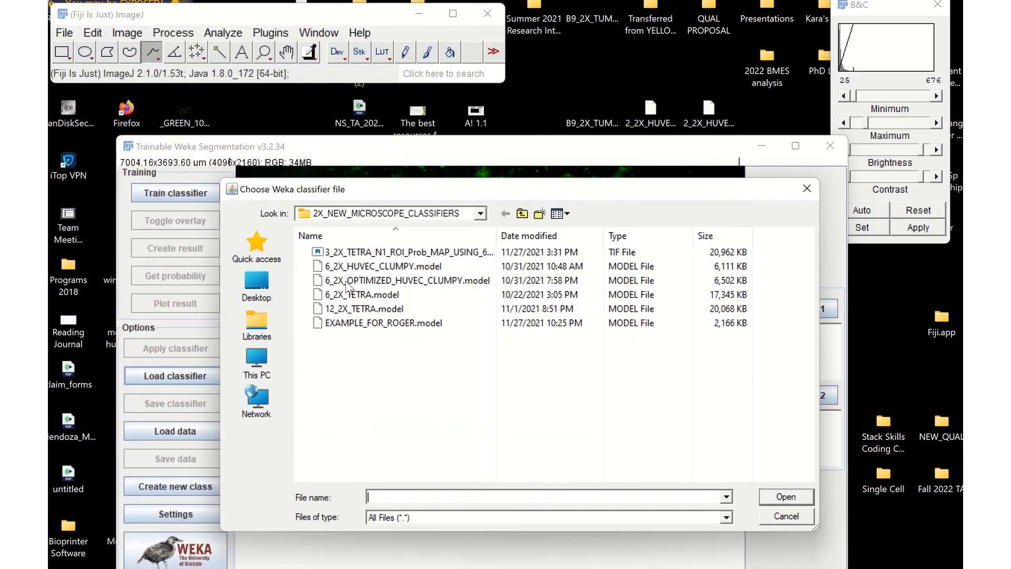
pyautogui.doubleClick(365, 267)
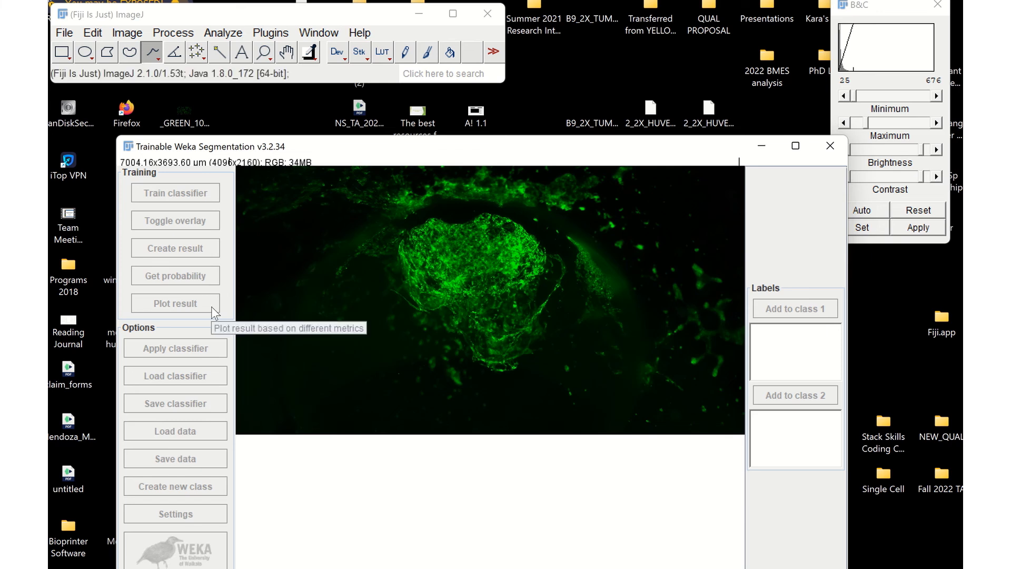
pyautogui.moveTo(405, 20)
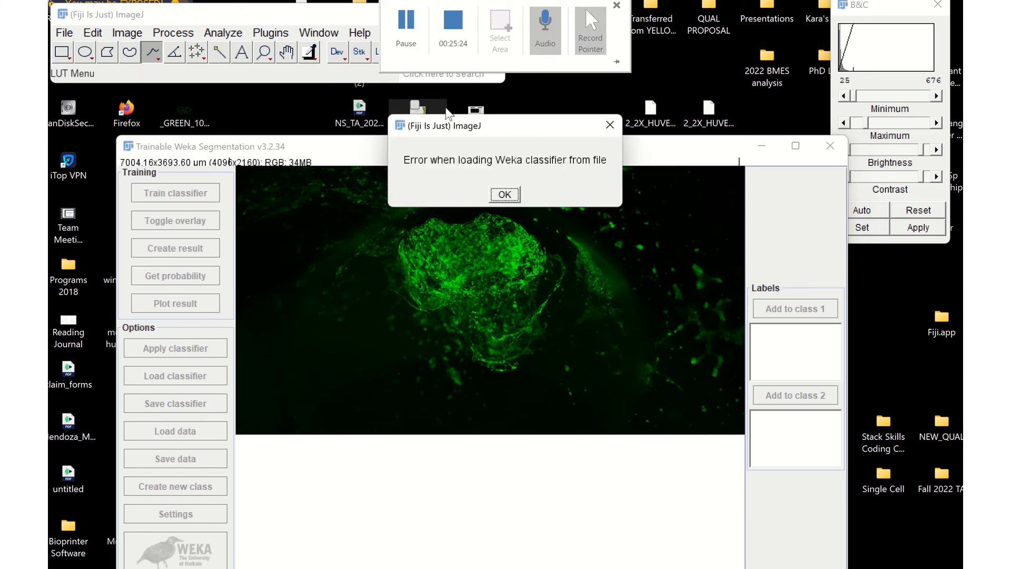
pyautogui.click(505, 194)
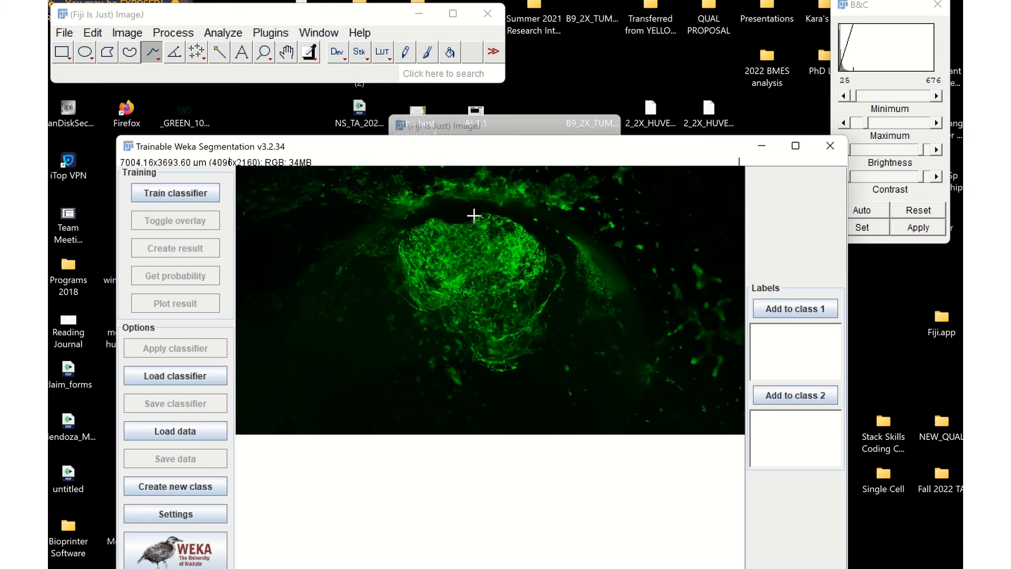
# Step: Try to load the classifier 6_2X_OPTIMIZED_HUVEC_CLUMPY.model from the 2X_NEW_MICROSCOPE_CLASSIFIERS folder
pyautogui.click(198, 382)
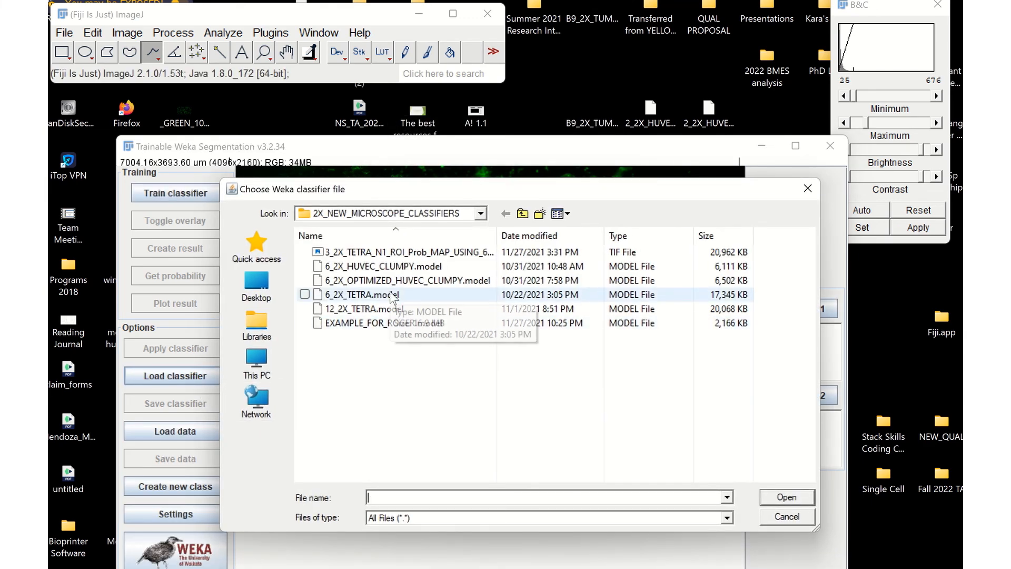
pyautogui.doubleClick(425, 281)
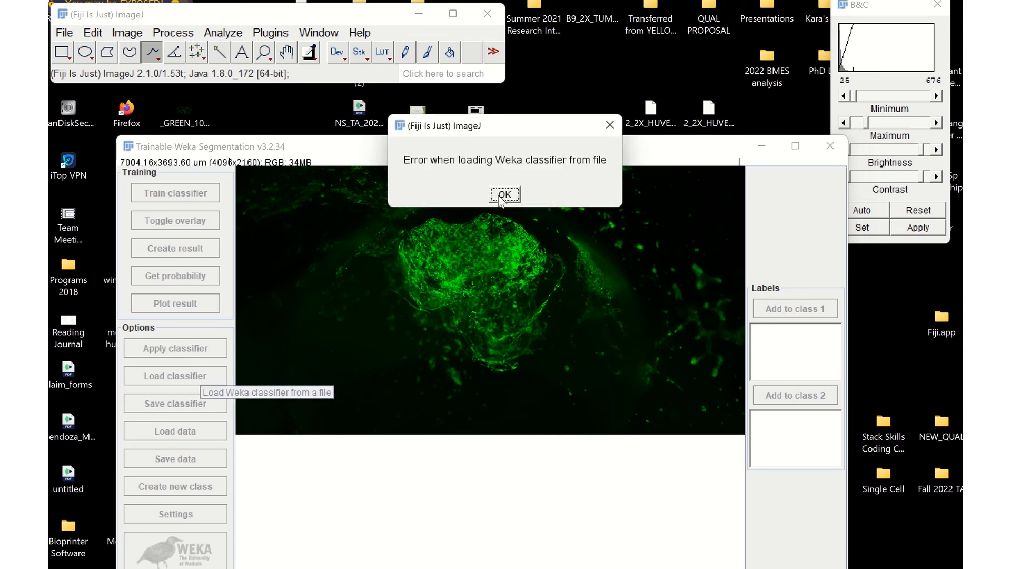
pyautogui.click(500, 199)
# Step: Load the classifier 12_2X_TETRA.model from the 2X_NEW_MICROSCOPE_CLASSIFIERS folder into Trainable Weka Segmentation
pyautogui.click(185, 382)
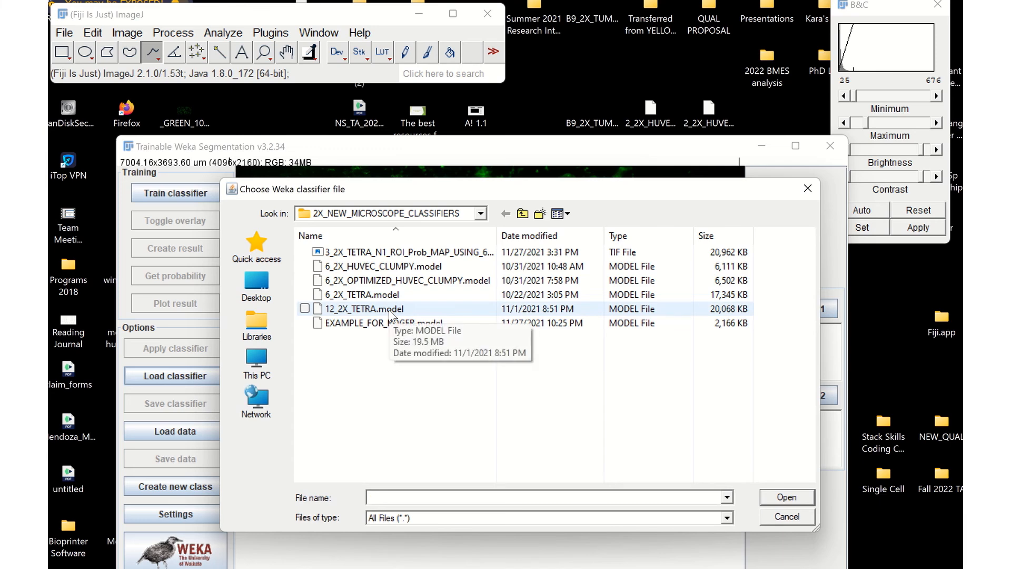
pyautogui.doubleClick(390, 311)
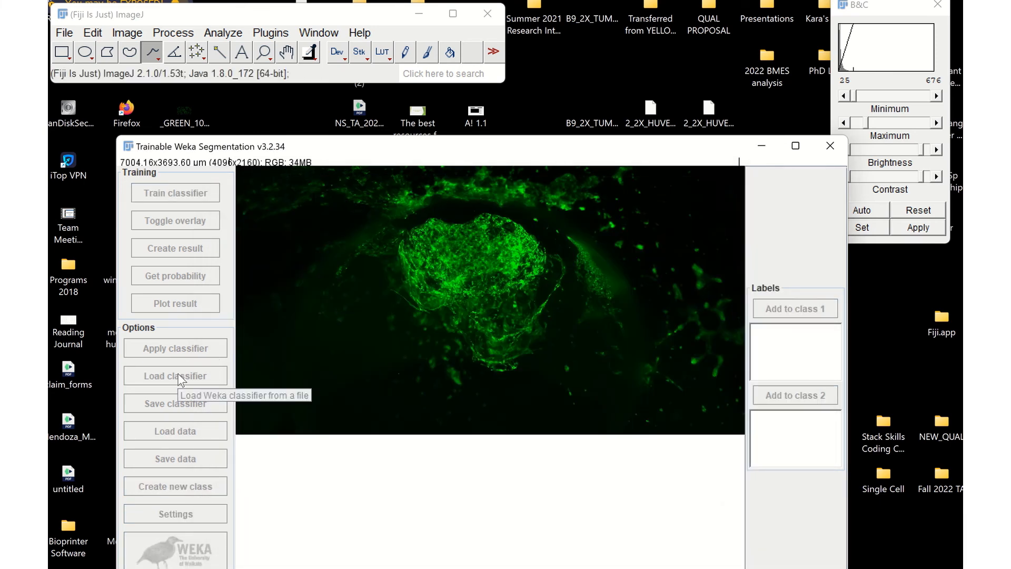
pyautogui.moveTo(427, 4)
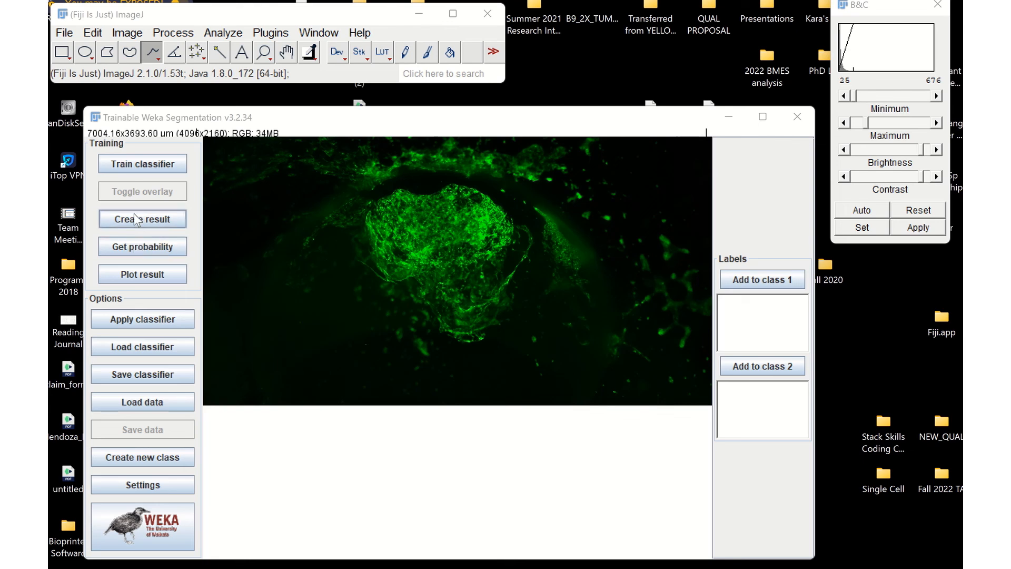
# Step: Bring up the Probability maps window and arrange it side by side with the Trainable Weka Segmentation window
pyautogui.moveTo(527, 568)
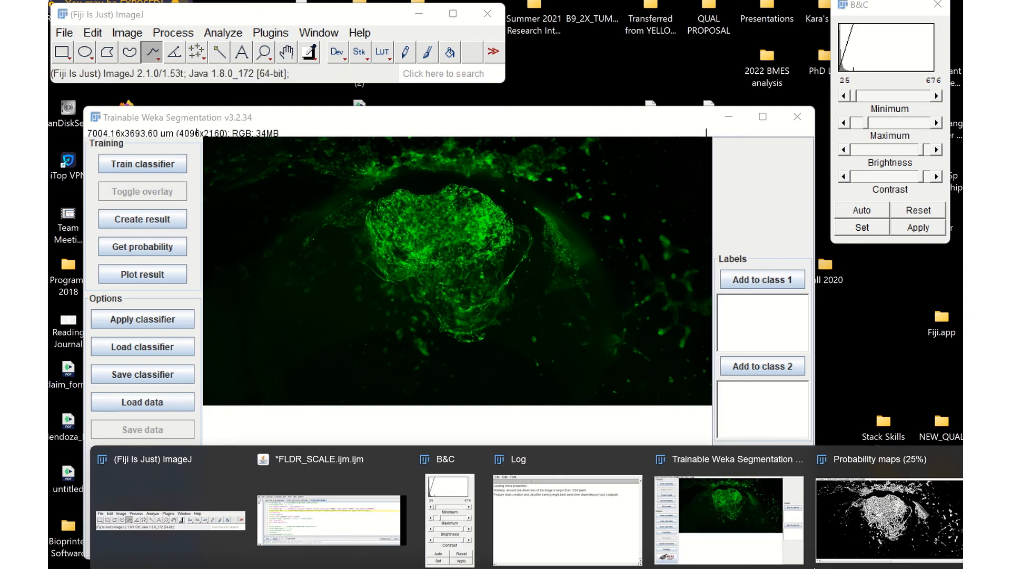
pyautogui.click(922, 518)
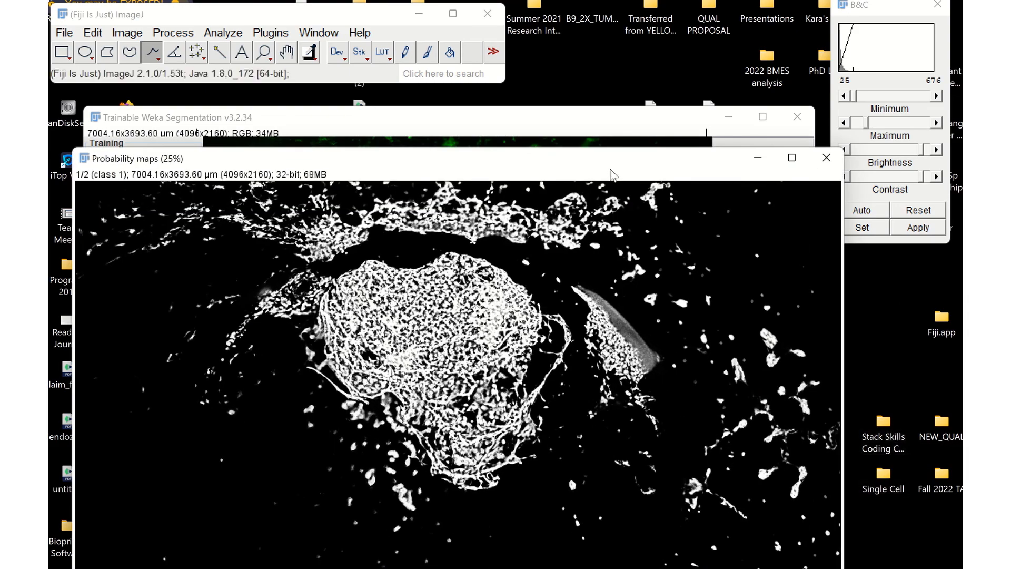
pyautogui.moveTo(614, 156); pyautogui.dragTo(48, 63)
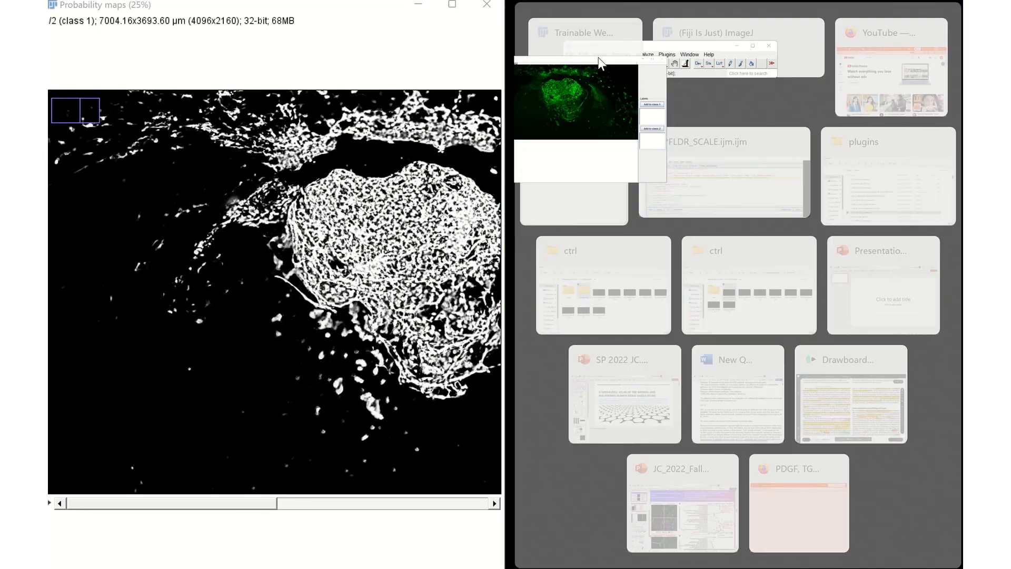
pyautogui.click(583, 71)
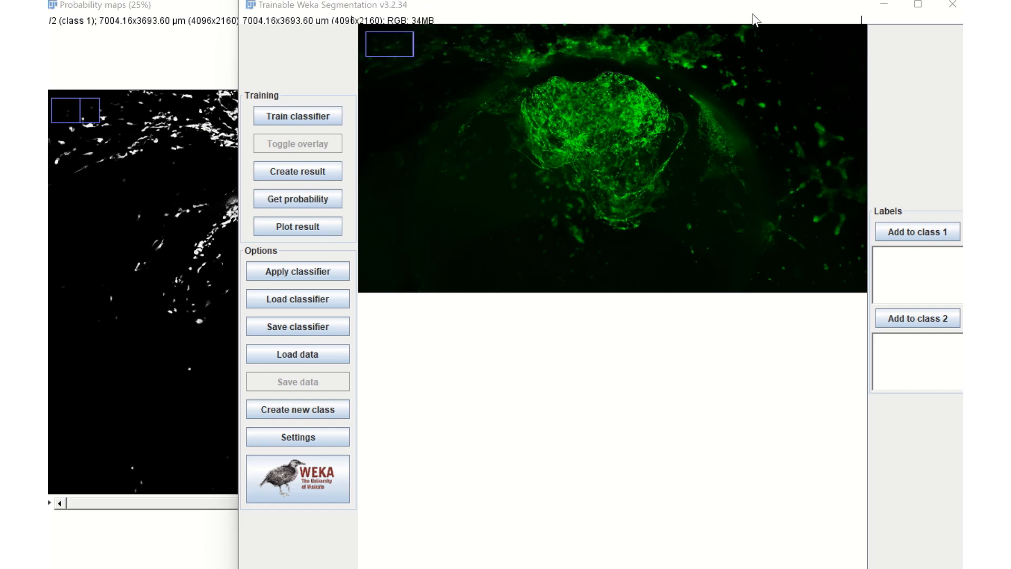
pyautogui.moveTo(752, 12); pyautogui.dragTo(962, 164)
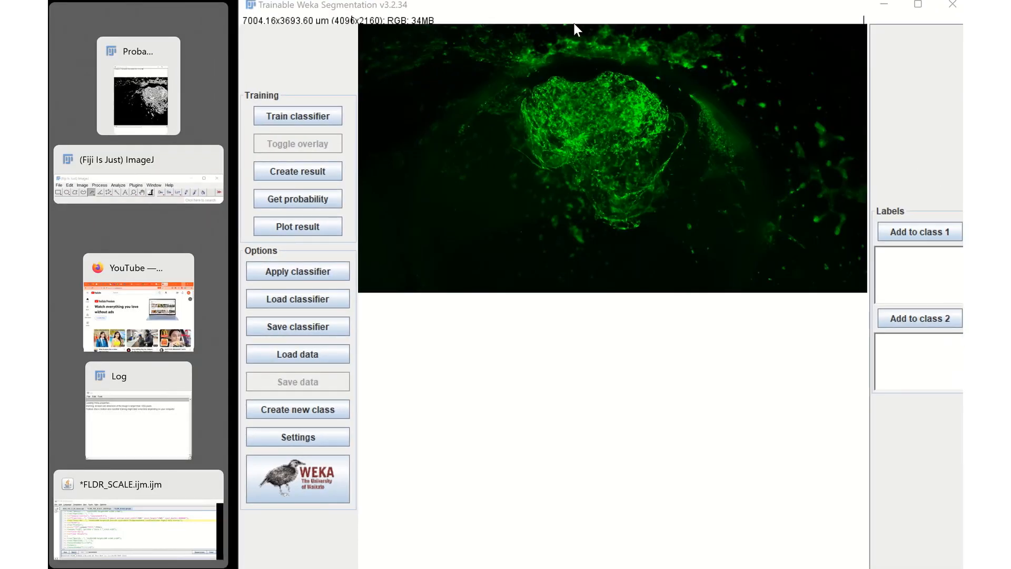
pyautogui.click(130, 95)
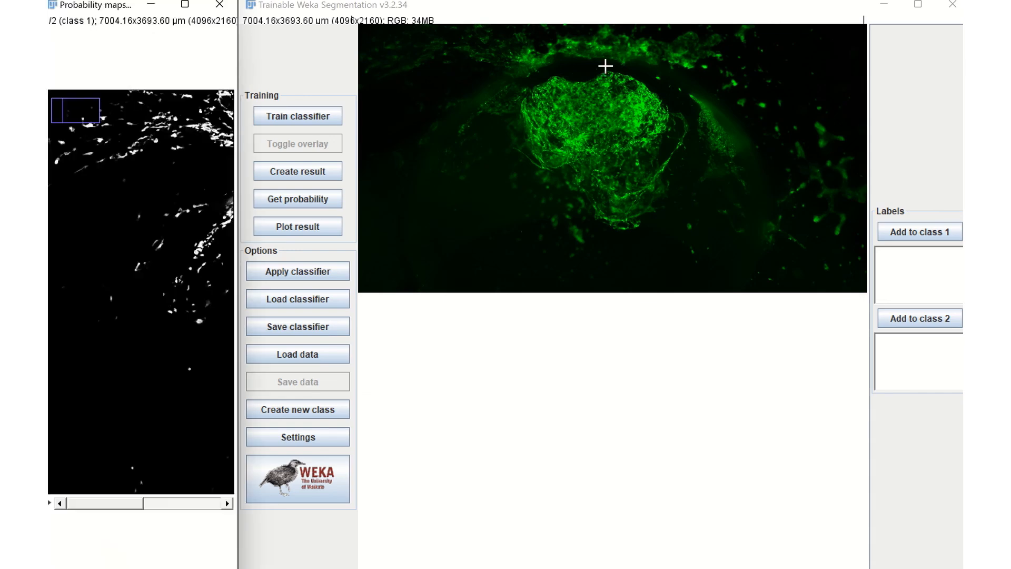
pyautogui.moveTo(598, 10); pyautogui.dragTo(720, 98)
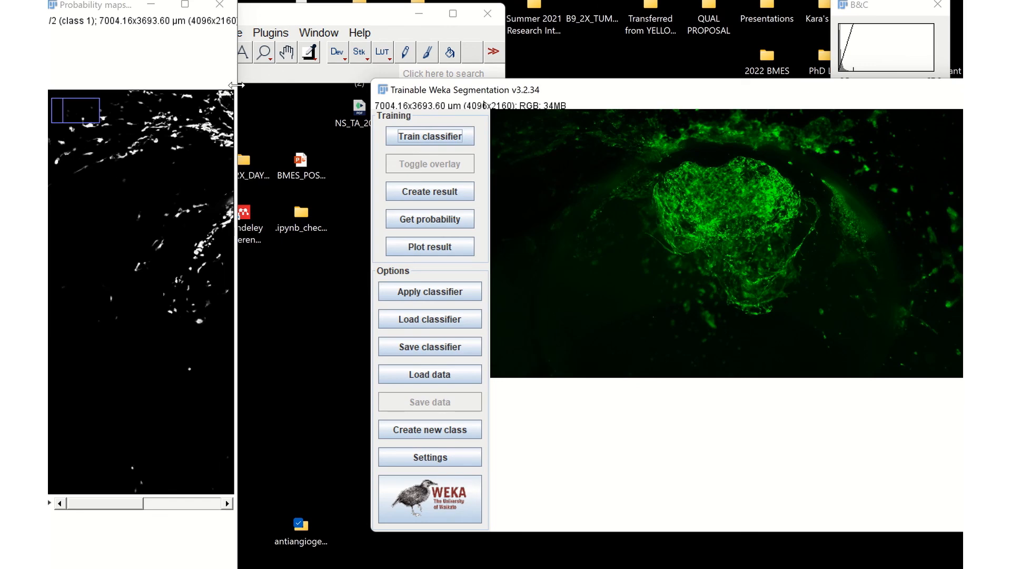
# Step: Widen the Probability maps window to compare more of the class 1 map with the green fluorescence image
pyautogui.moveTo(236, 85); pyautogui.dragTo(493, 136)
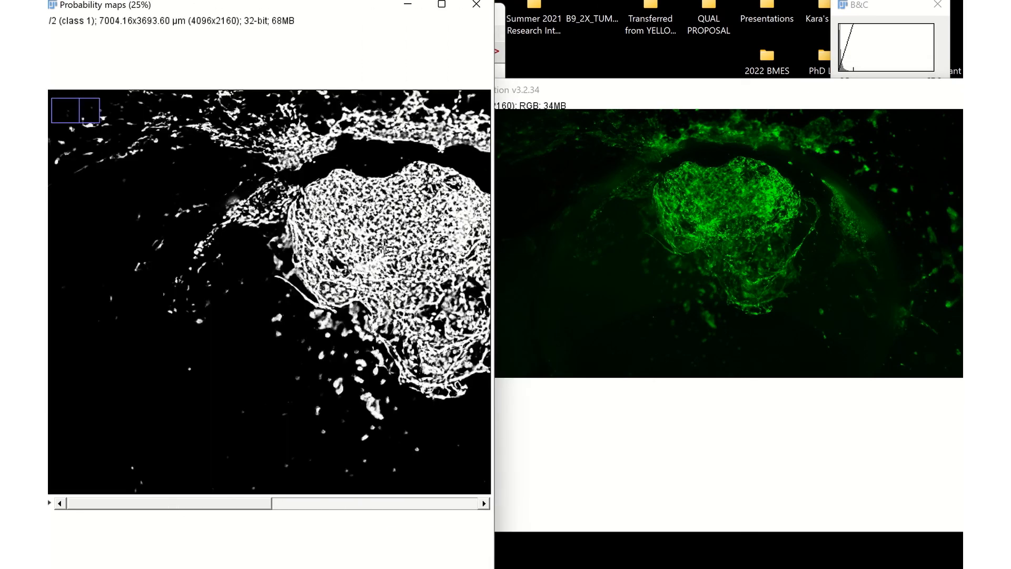
pyautogui.moveTo(272, 502)
pyautogui.mouseDown()
pyautogui.moveTo(412, 511)
pyautogui.moveTo(268, 499)
pyautogui.mouseUp()
pyautogui.moveTo(495, 88); pyautogui.dragTo(742, 104)
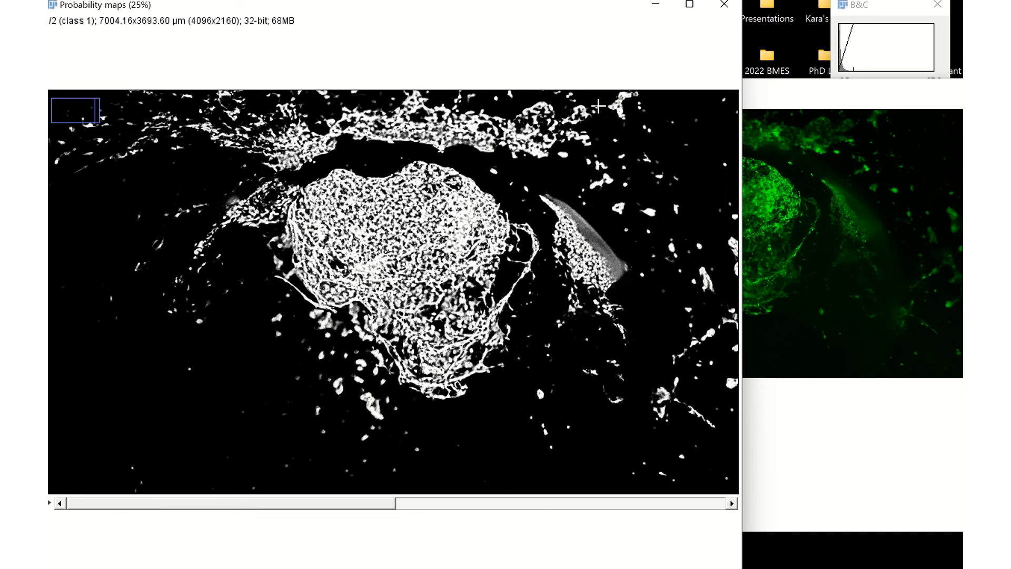
pyautogui.moveTo(424, 3)
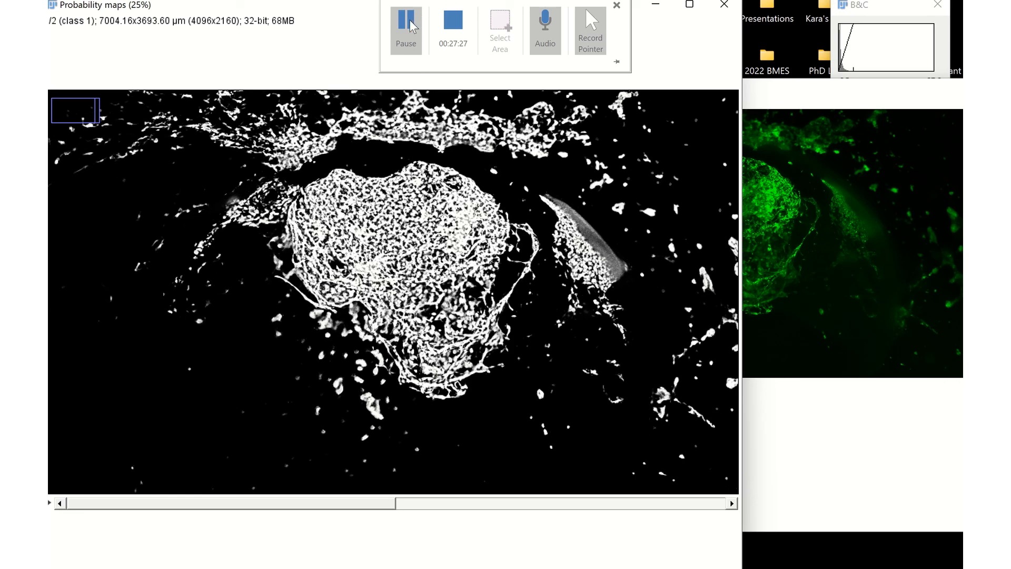